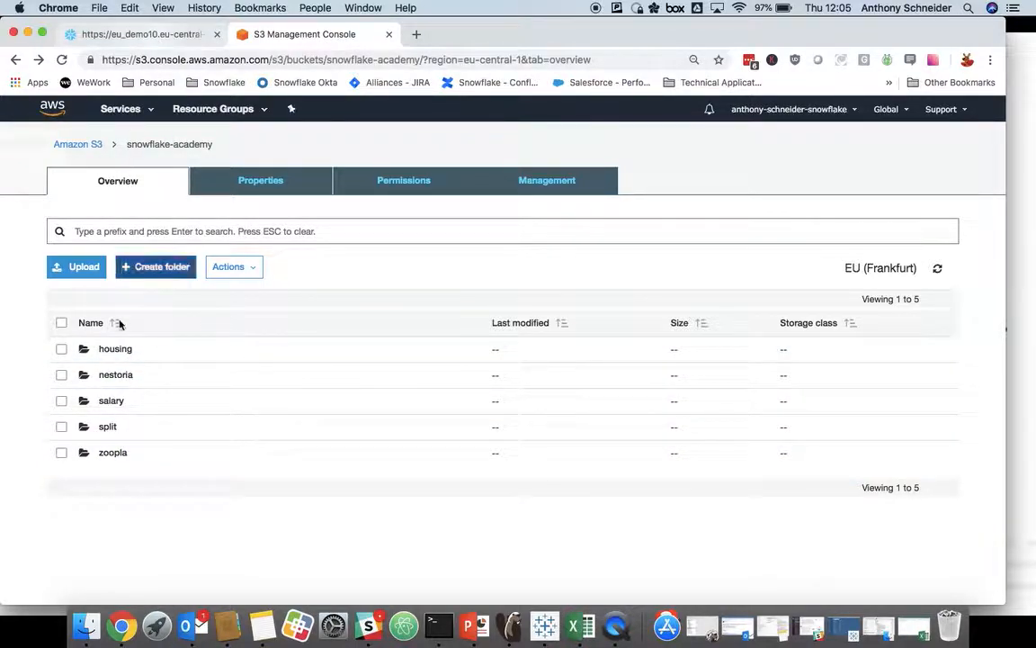
# Step: Check the files in the snowflake-academy bucket's housing folder, and log in to Snowflake with the prefilled credentials
pyautogui.click(110, 349)
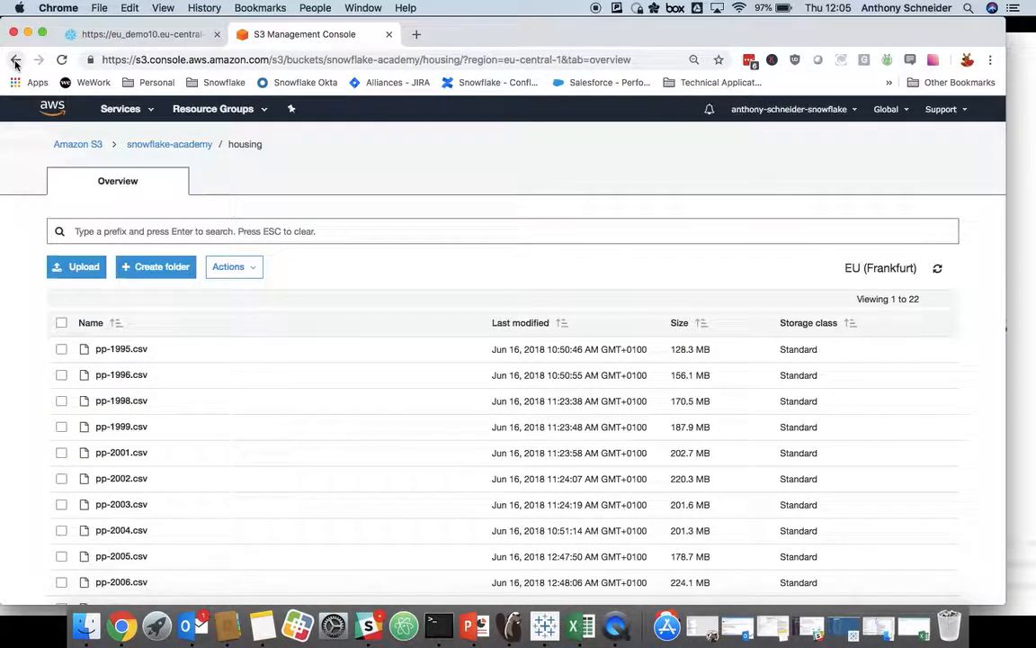
pyautogui.click(15, 61)
pyautogui.click(159, 38)
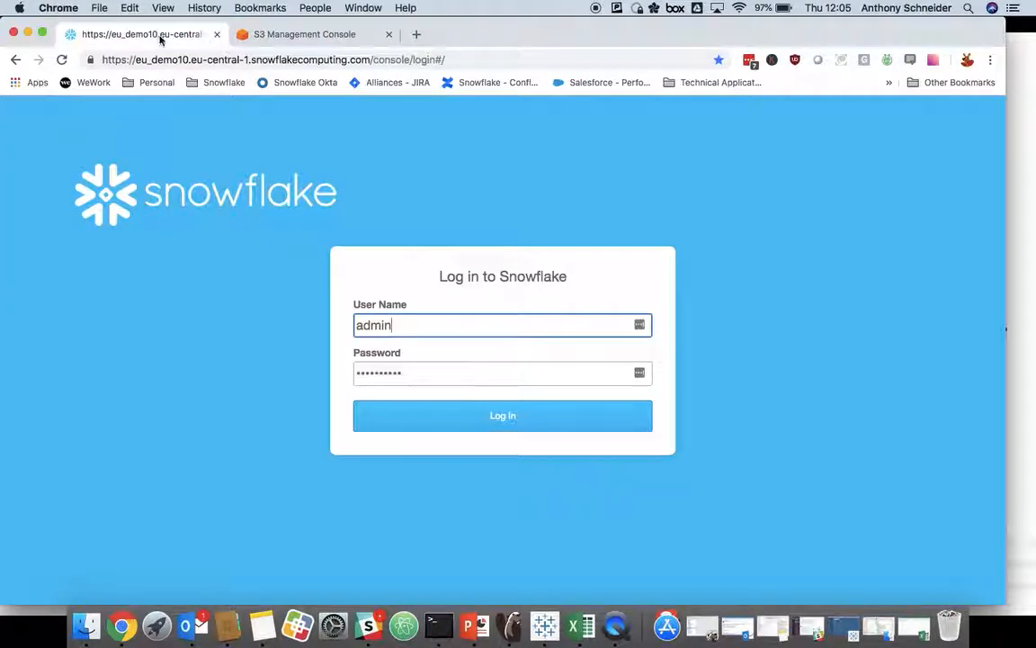
pyautogui.click(504, 417)
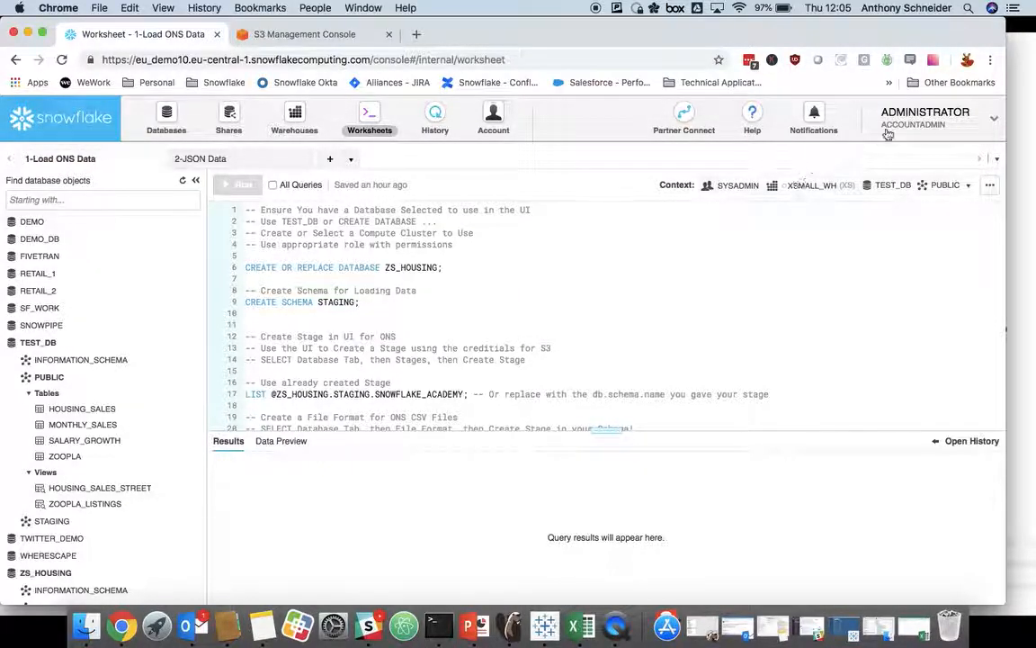
# Step: Switch the account's active role to SYSADMIN
pyautogui.click(916, 127)
pyautogui.moveTo(940, 161)
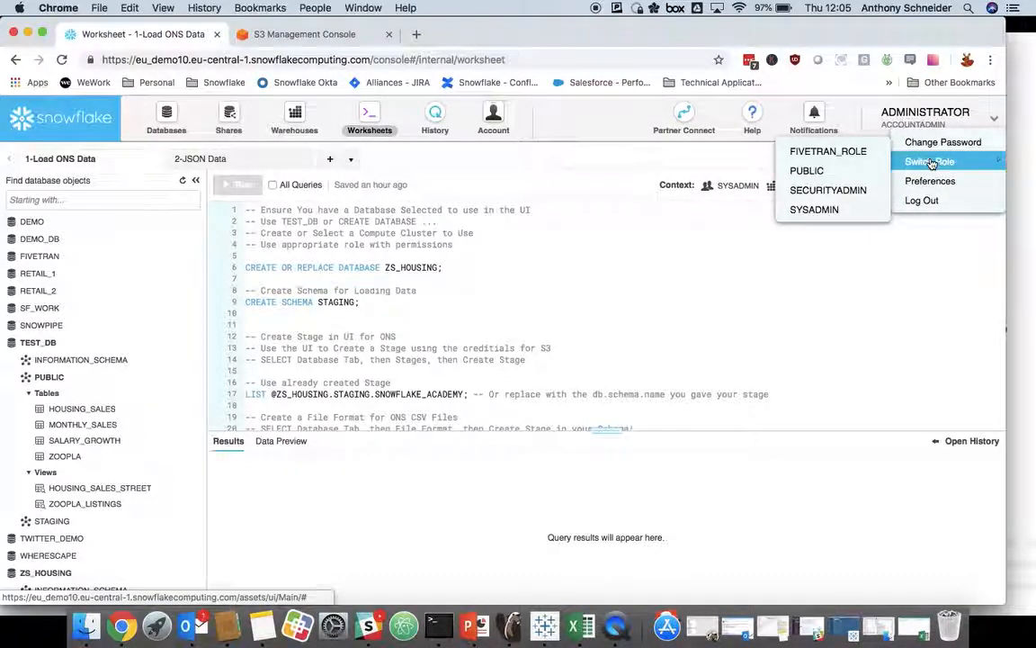
pyautogui.click(813, 210)
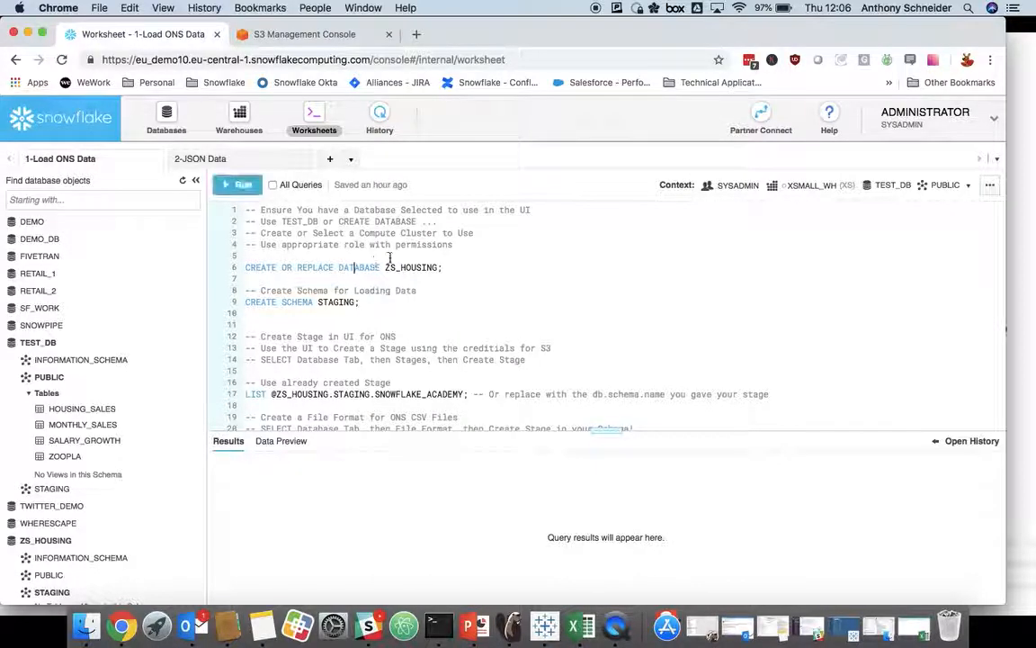
# Step: Run the worksheet statements that create the ZS_HOUSING database and the STAGING schema
pyautogui.click(357, 267)
pyautogui.press('super+Return')
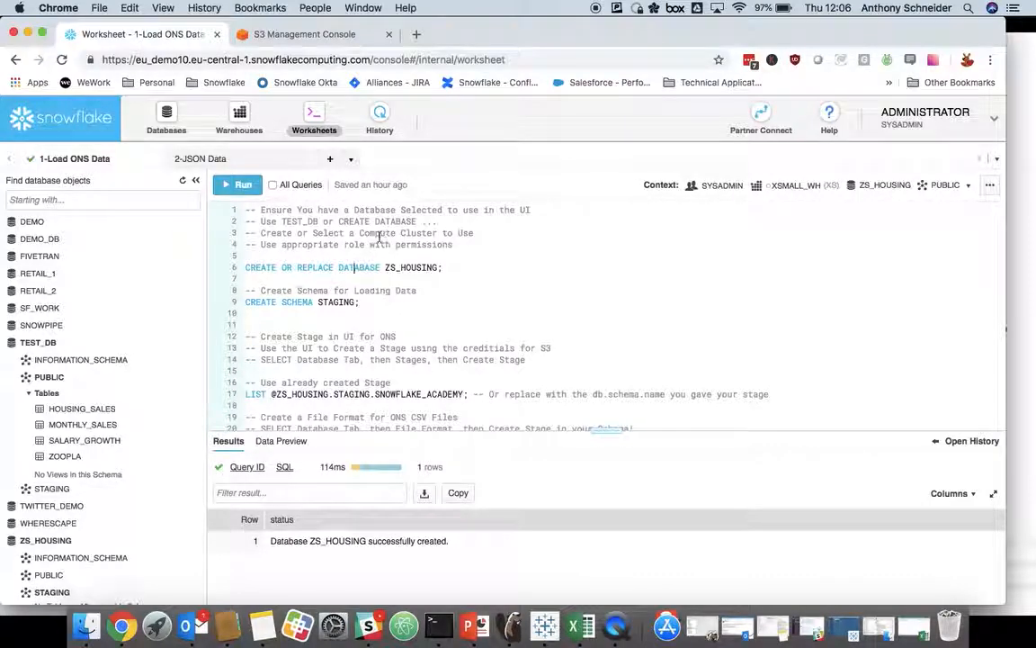
pyautogui.scroll(-1, 282, 291)
pyautogui.click(300, 287)
pyautogui.press('super+Return')
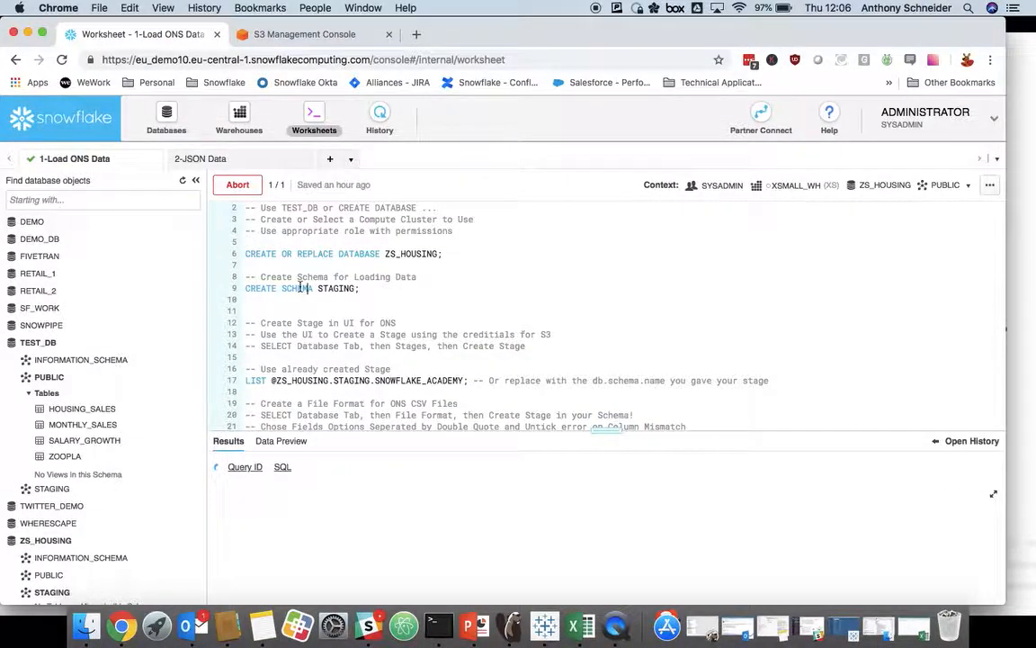
# Step: Start a new stage in the ZS_HOUSING database, using an existing Amazon S3 location for the staged files
pyautogui.scroll(-1, 306, 288)
pyautogui.scroll(1, 321, 284)
pyautogui.scroll(1, 321, 285)
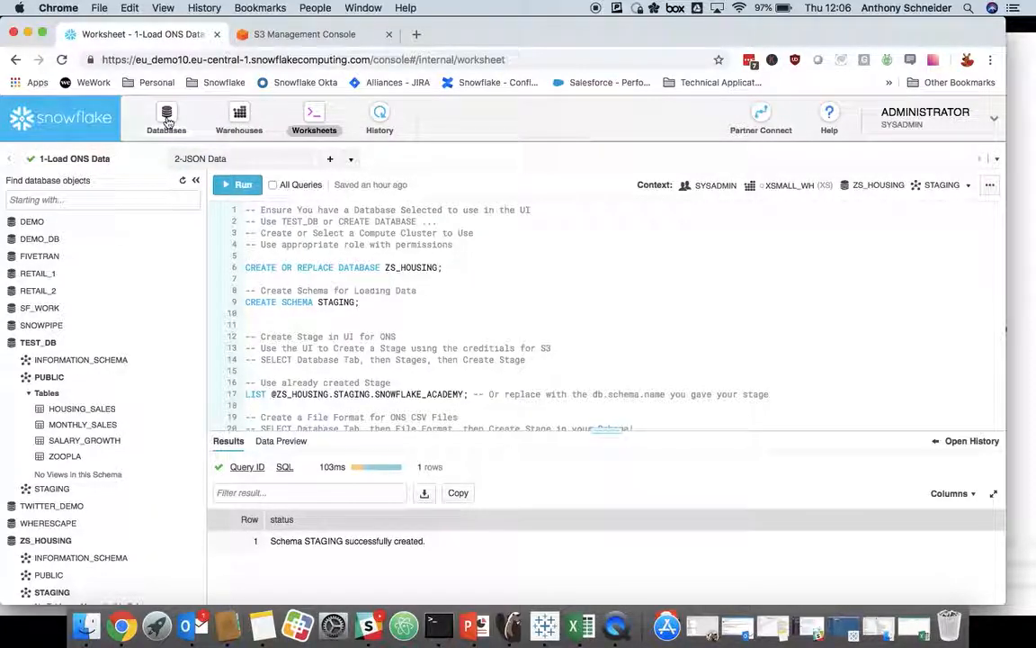
pyautogui.click(167, 120)
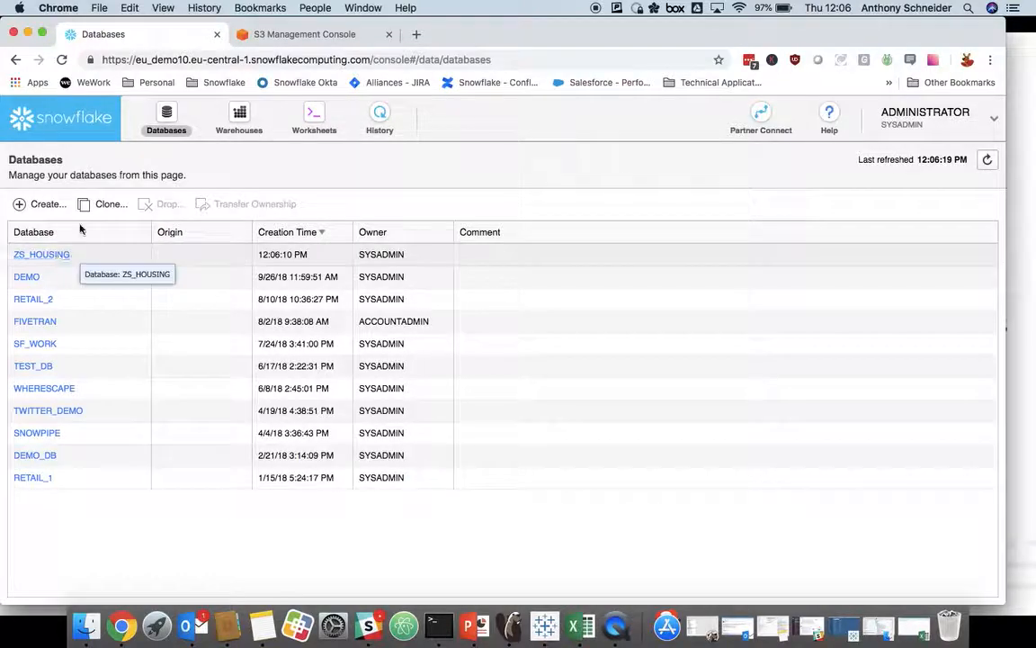
pyautogui.click(50, 256)
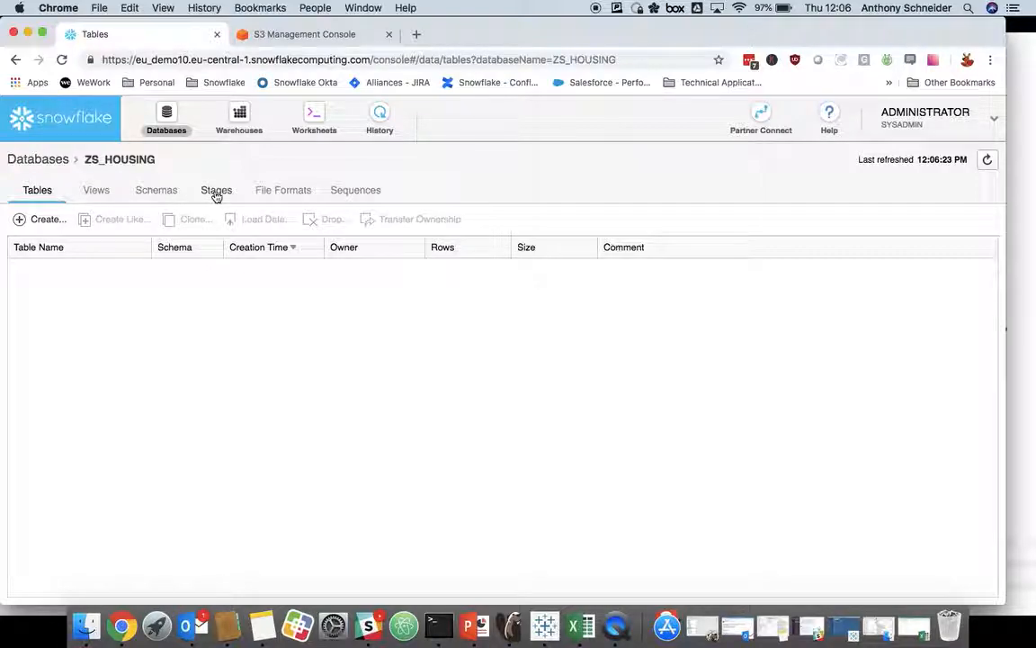
pyautogui.click(215, 191)
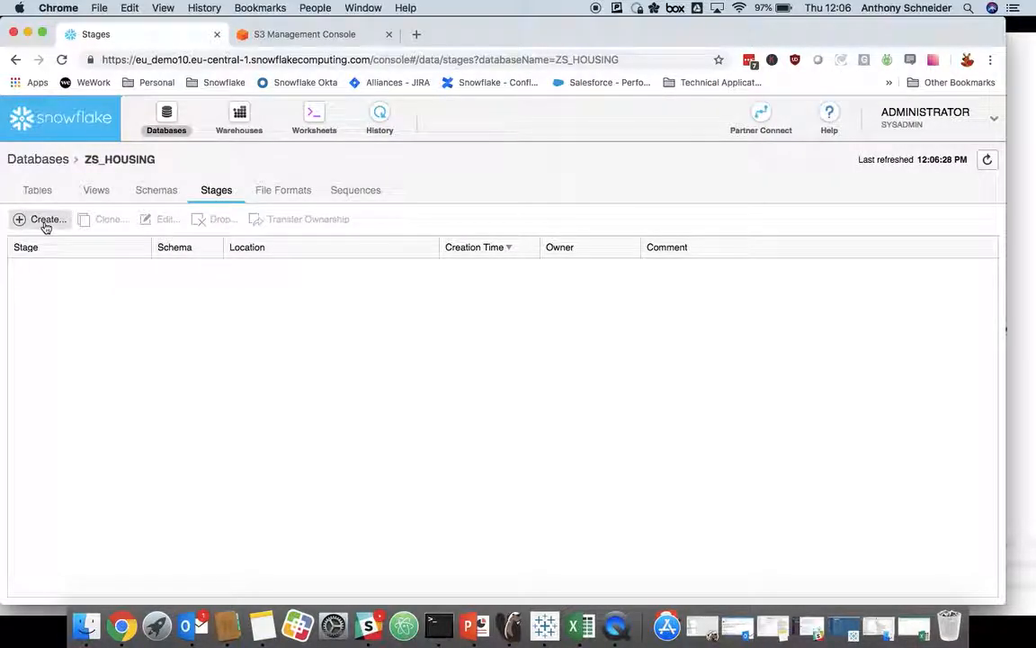
pyautogui.click(43, 223)
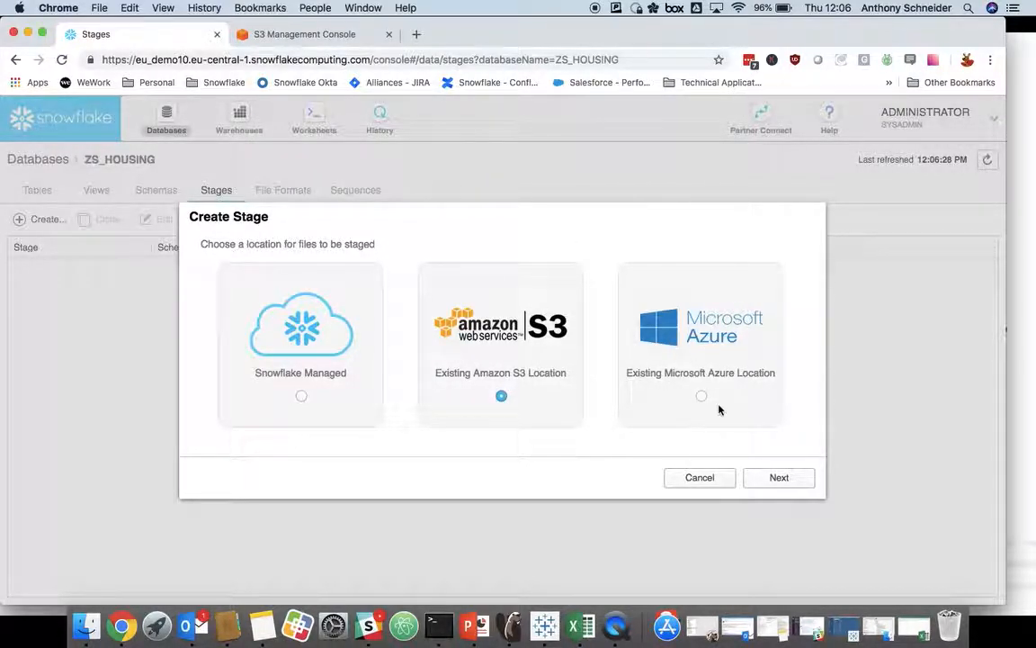
pyautogui.click(776, 478)
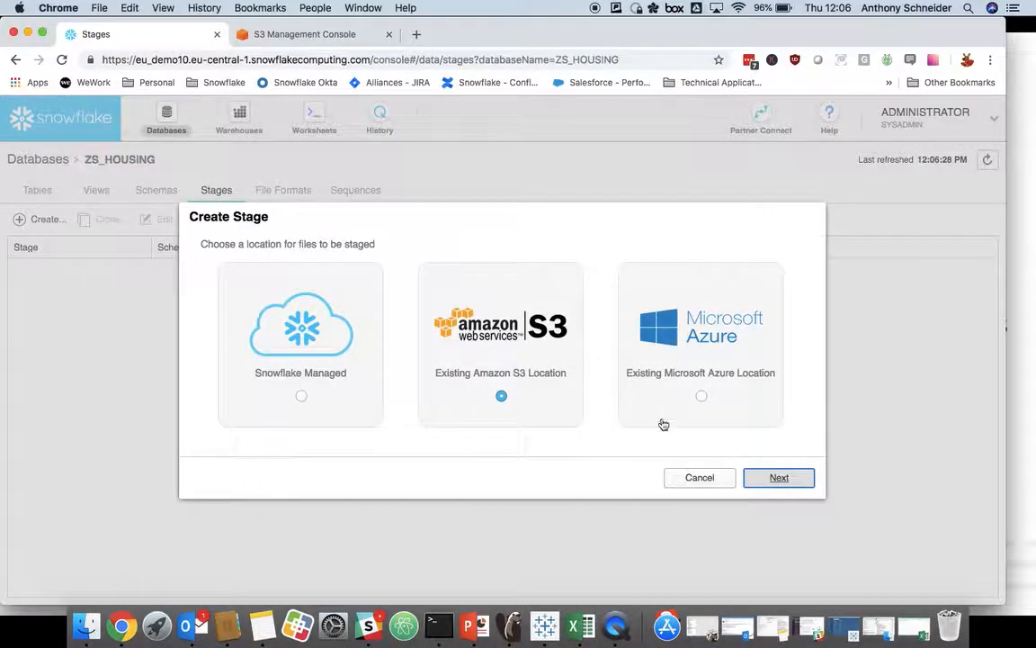
# Step: Name the stage SNOWFLAKE_ACADEMY and assign it to the STAGING schema
pyautogui.write('SNOWFLAKE_ACAD')
pyautogui.press('BackSpace')
pyautogui.press('BackSpace')
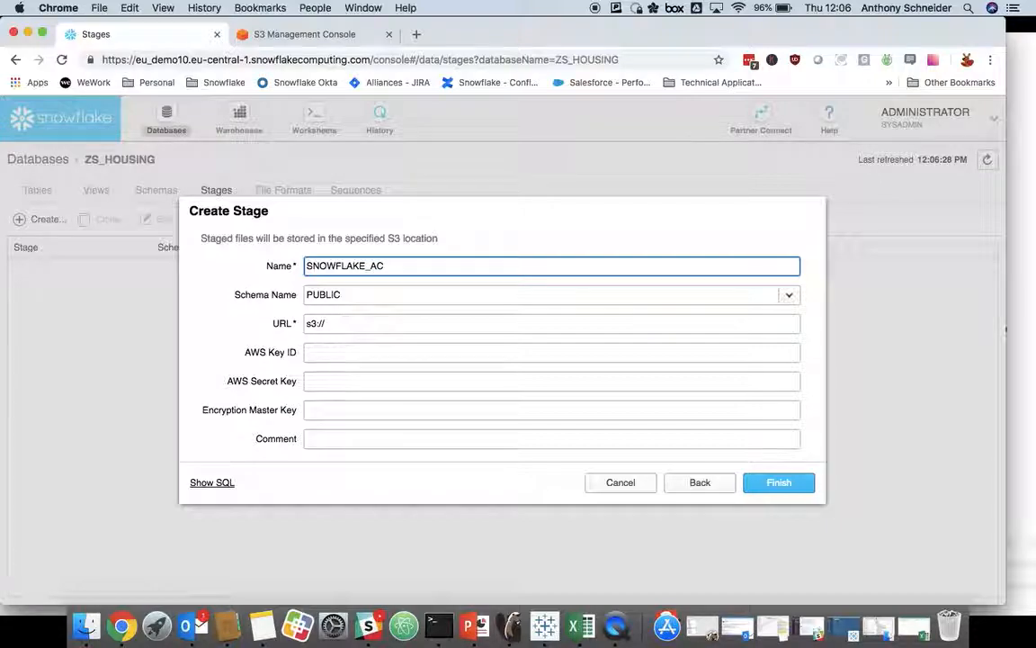
pyautogui.write('ADEMY')
pyautogui.click(351, 296)
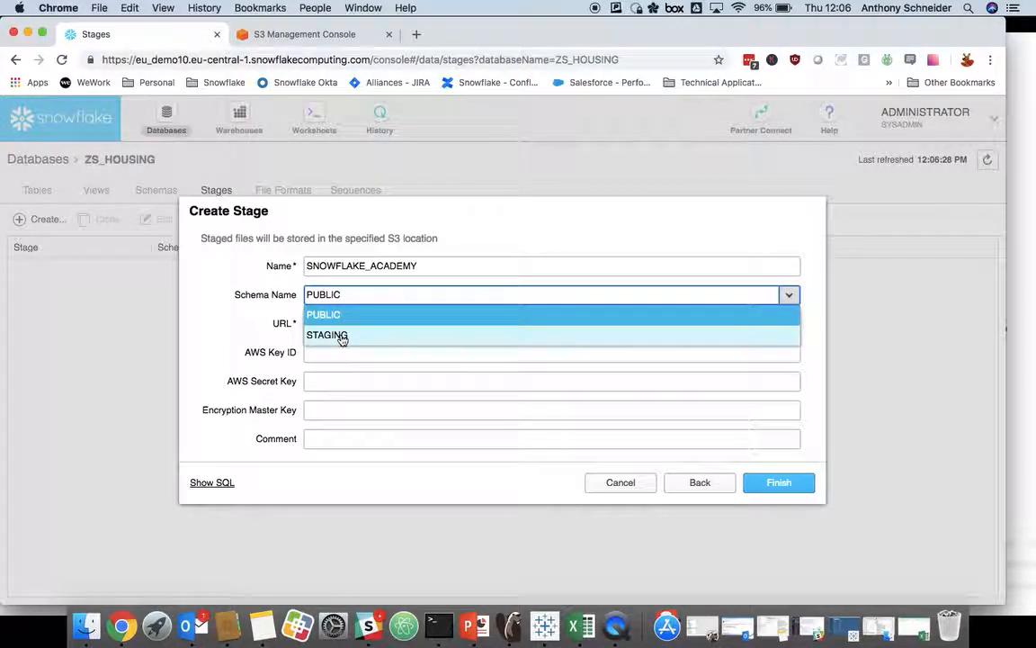
pyautogui.click(342, 336)
# Step: Set the stage's URL to s3://snowflake-academy
pyautogui.click(348, 325)
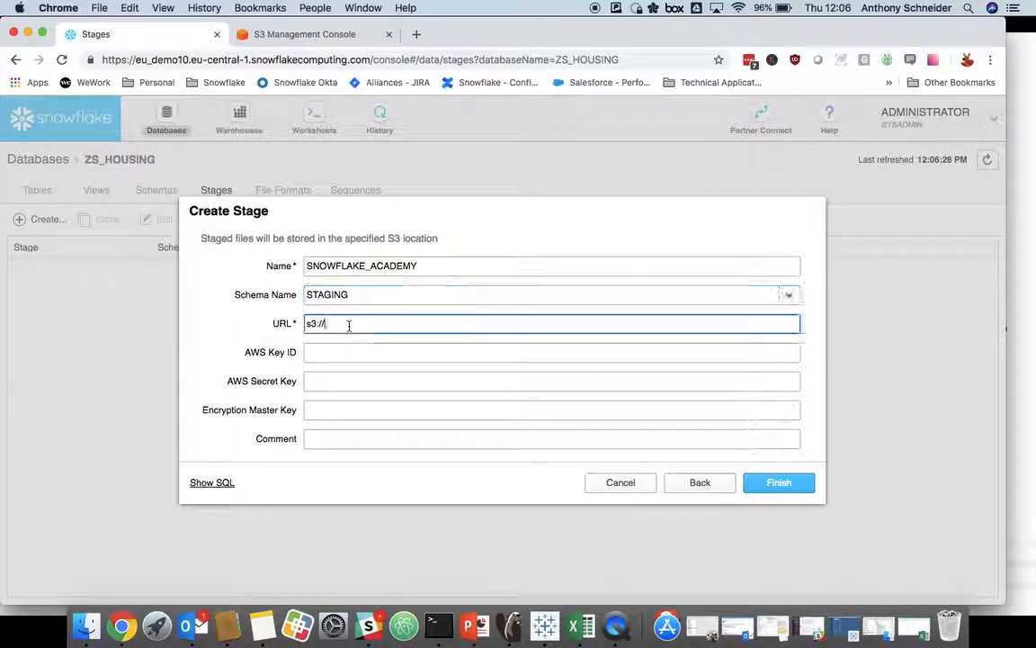
pyautogui.write('snowfal')
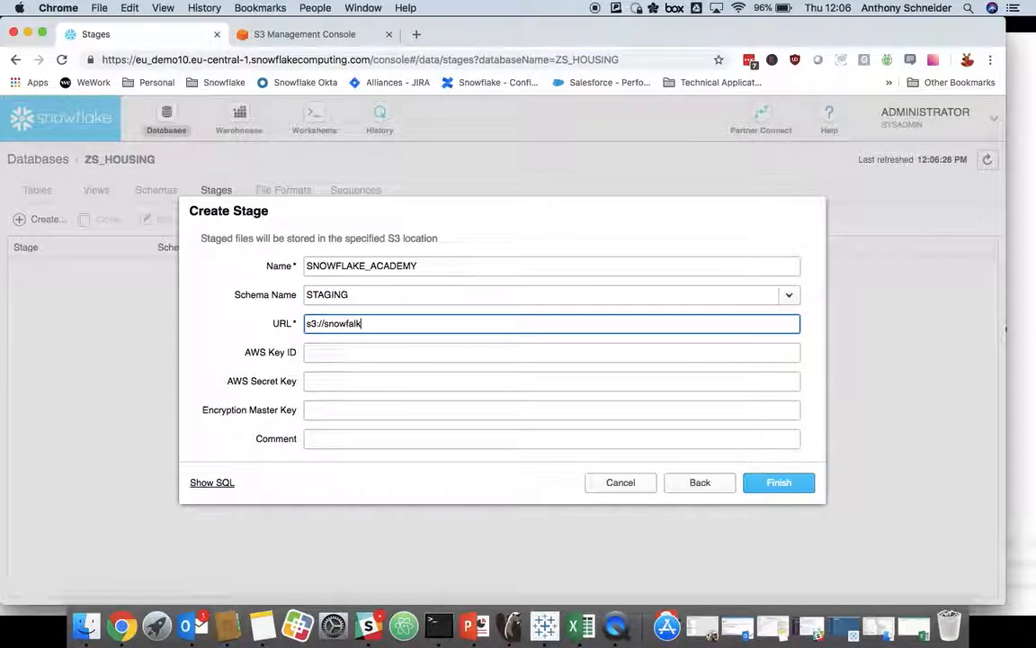
pyautogui.write('ke-academy')
# Step: Copy the access key ID from credentials.xls in Excel and paste it as the stage's AWS Key ID
pyautogui.click(347, 350)
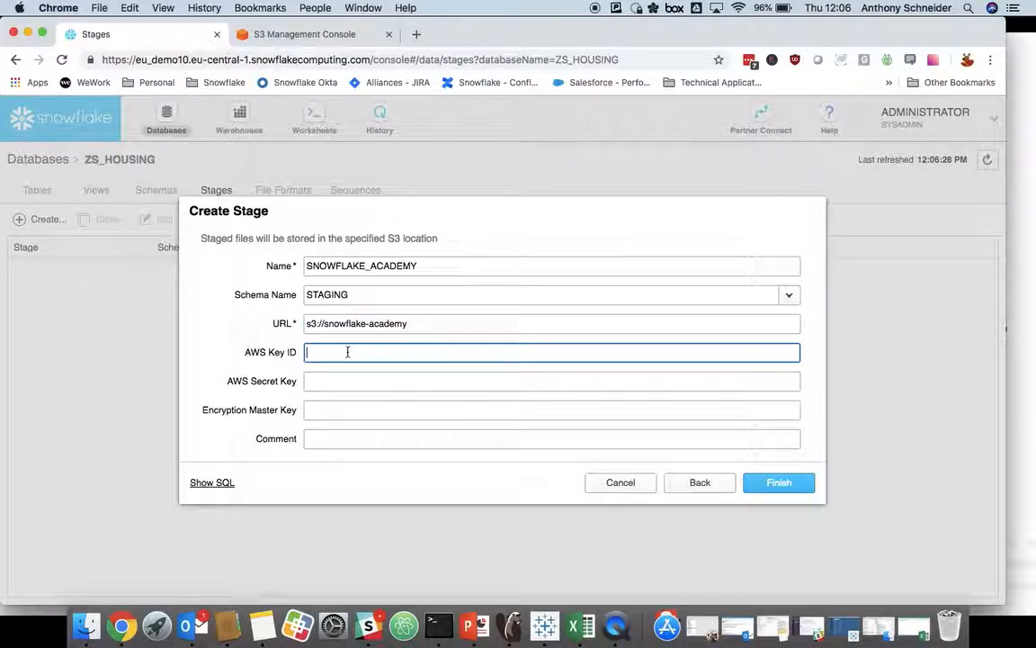
pyautogui.click(583, 627)
pyautogui.click(105, 139)
pyautogui.click(83, 78)
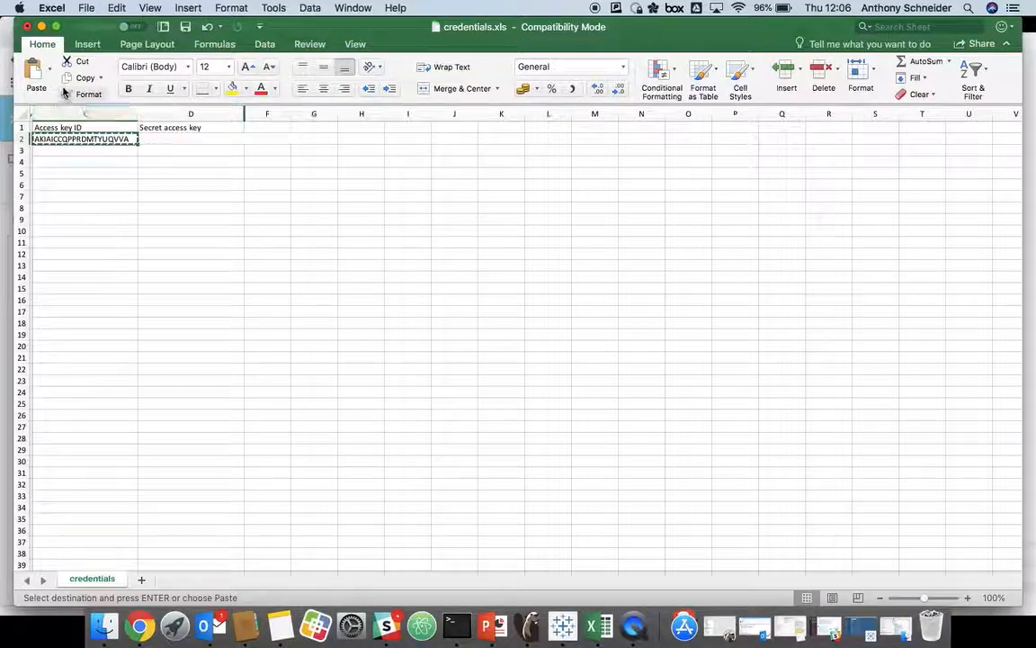
pyautogui.click(41, 27)
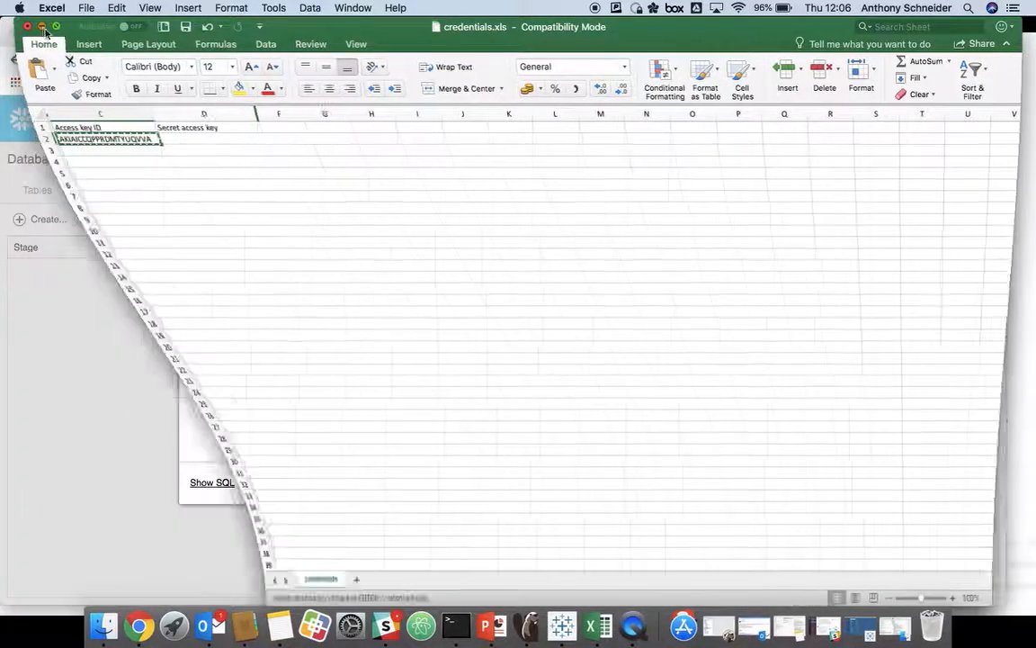
pyautogui.press('super+v')
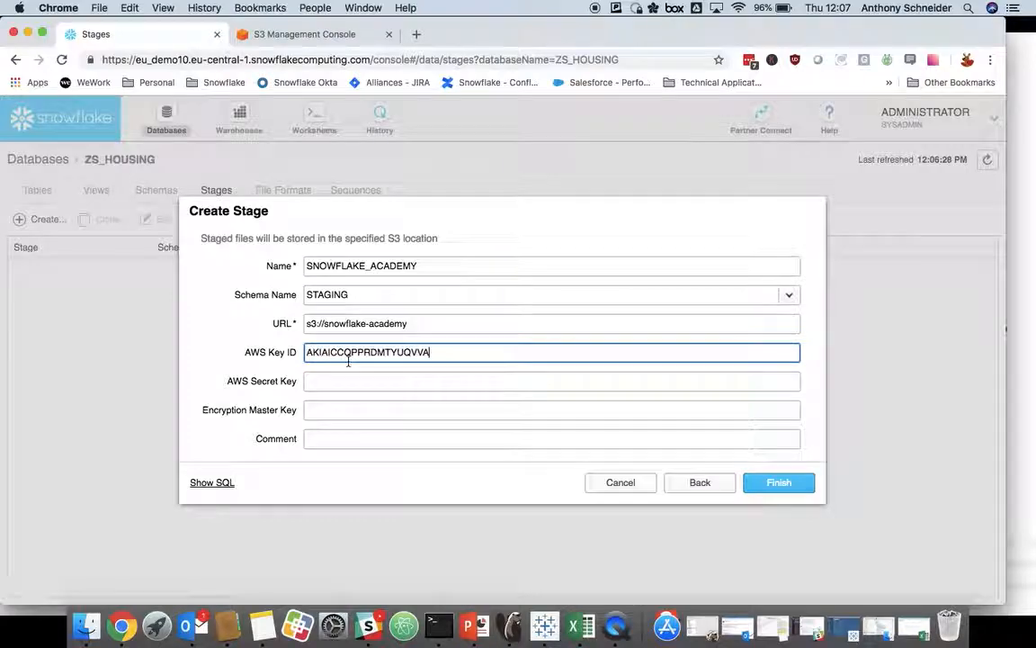
# Step: Copy the secret access key from credentials.xls in Excel and paste it as the stage's AWS Secret Key
pyautogui.click(580, 627)
pyautogui.click(162, 140)
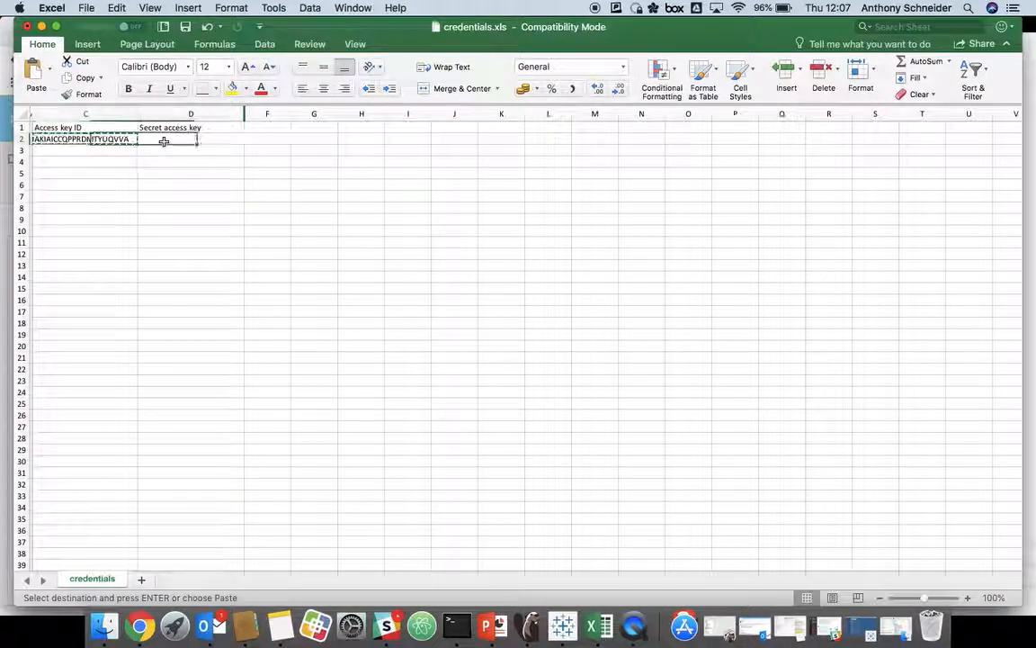
pyautogui.click(42, 27)
pyautogui.click(348, 381)
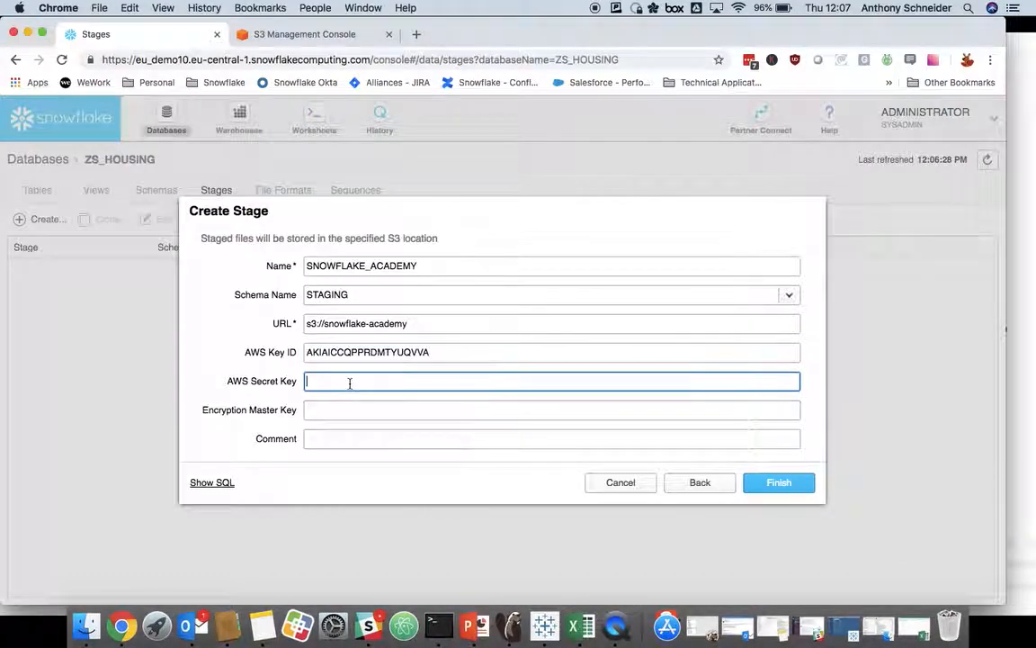
pyautogui.press('super+v')
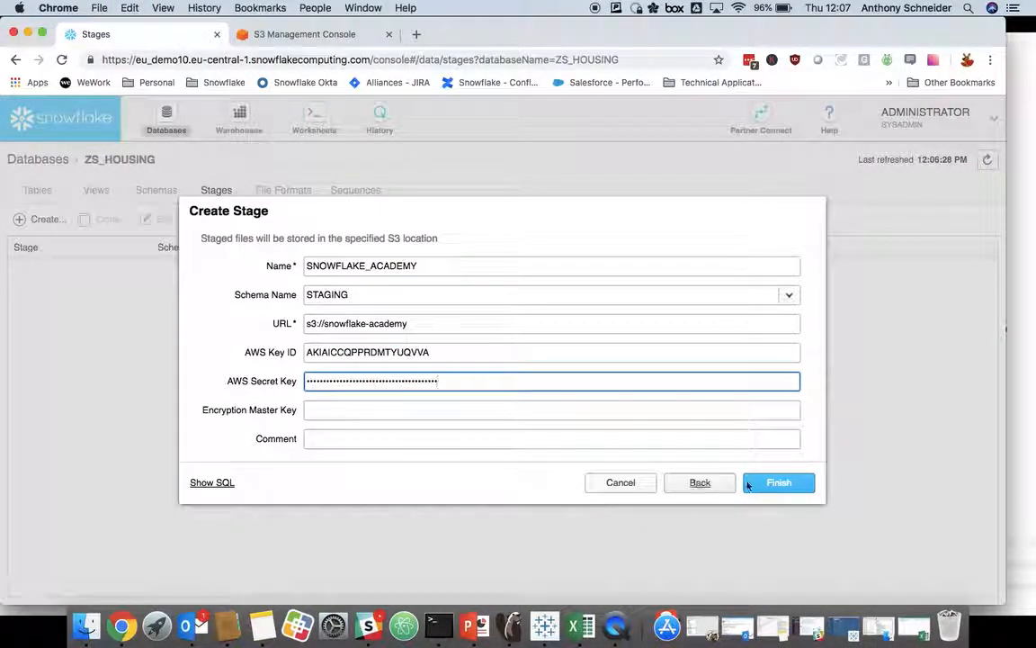
# Step: Preview the stage's SQL, then finish creating the stage and decline saving its credentials to LastPass
pyautogui.click(210, 484)
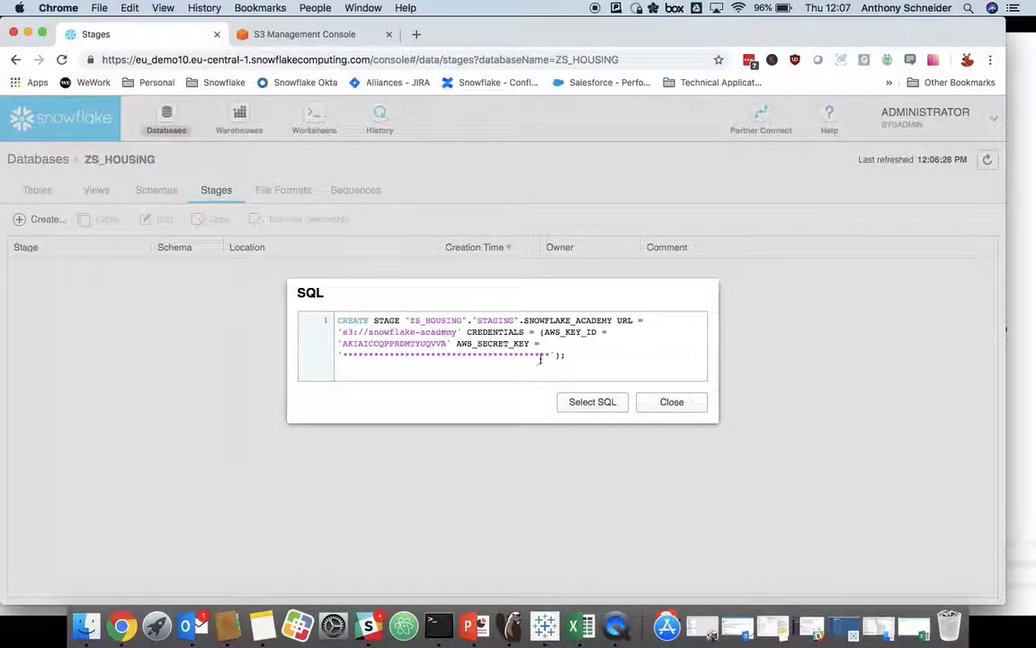
pyautogui.click(672, 403)
pyautogui.click(779, 488)
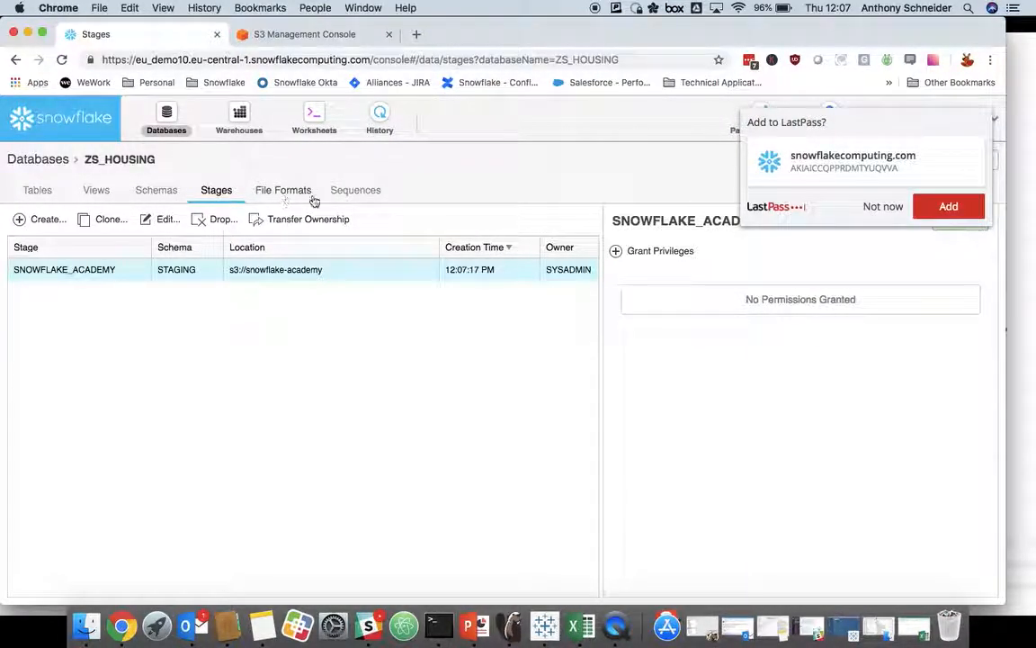
pyautogui.click(871, 216)
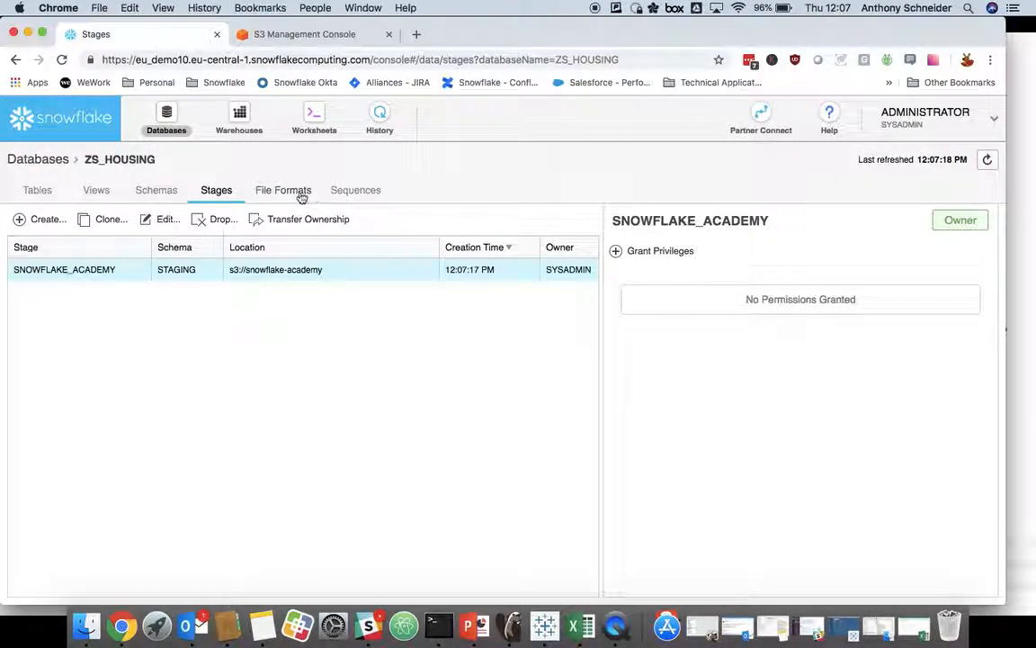
# Step: Start a new file format in ZS_HOUSING named ONS_FF and assign it to the STAGING schema
pyautogui.click(298, 194)
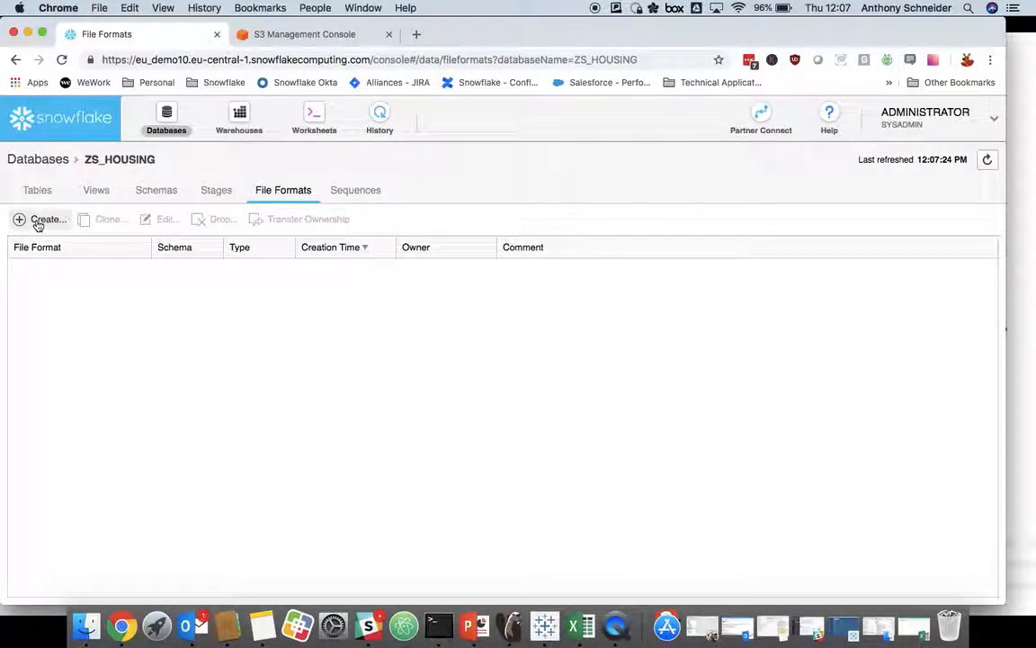
pyautogui.click(40, 220)
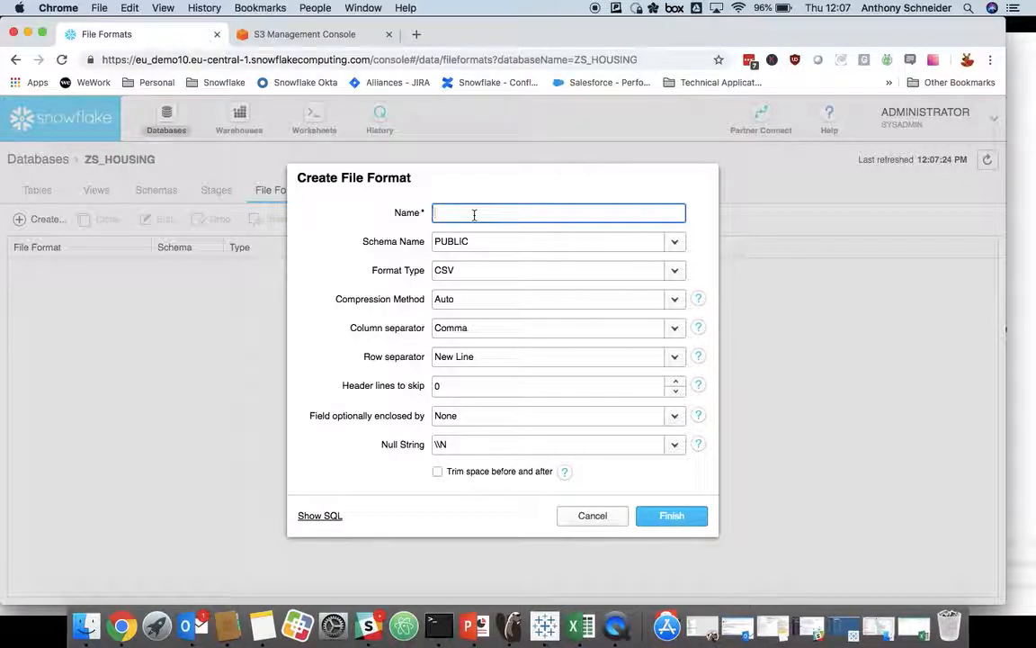
pyautogui.write('ONS_FF')
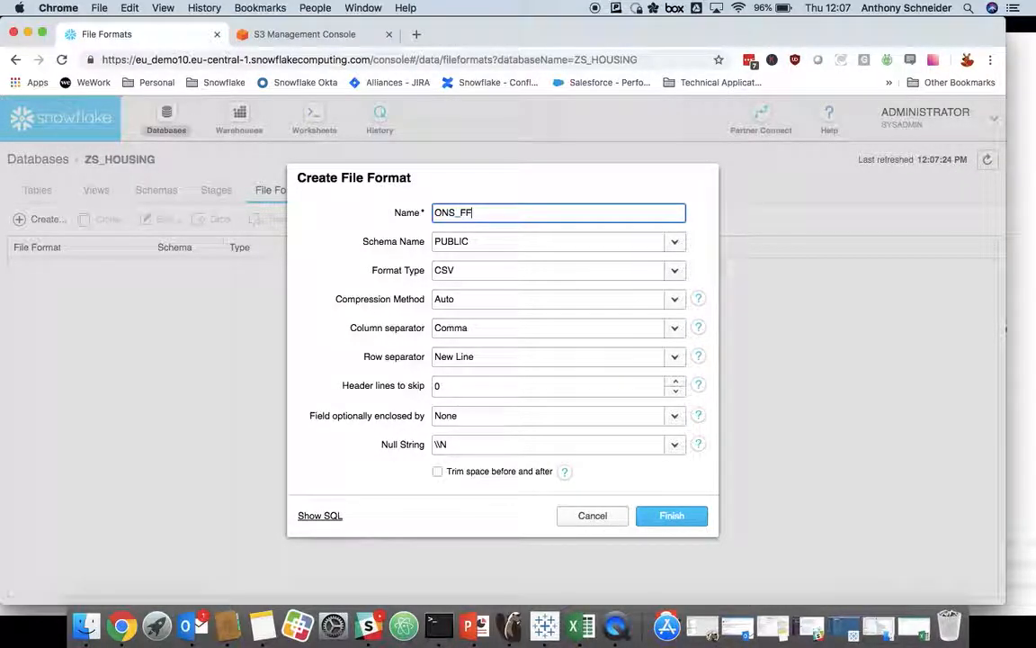
pyautogui.click(492, 243)
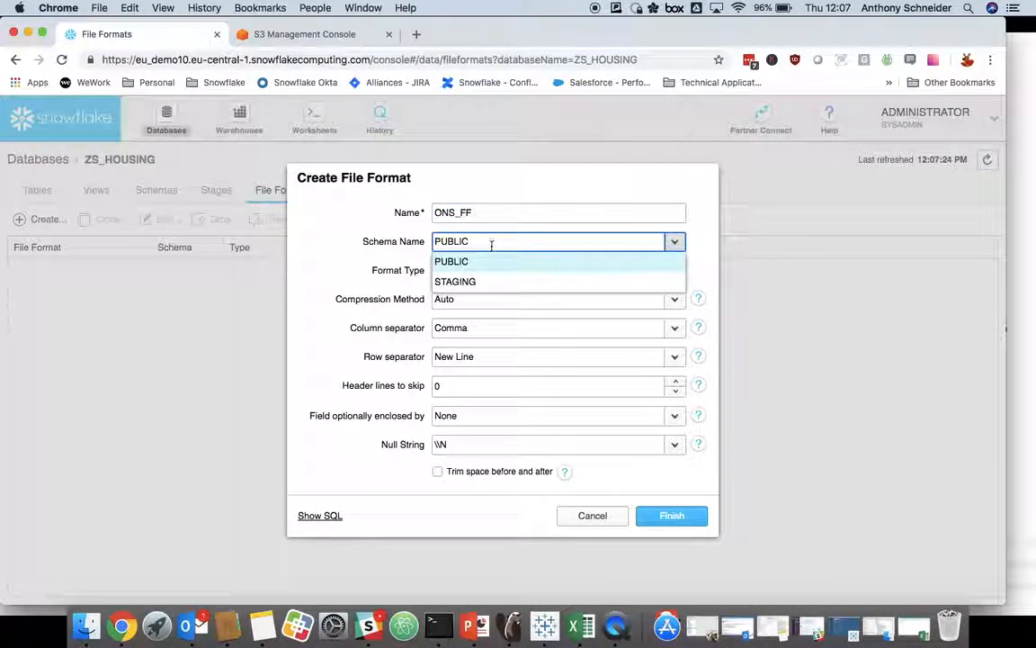
pyautogui.click(470, 281)
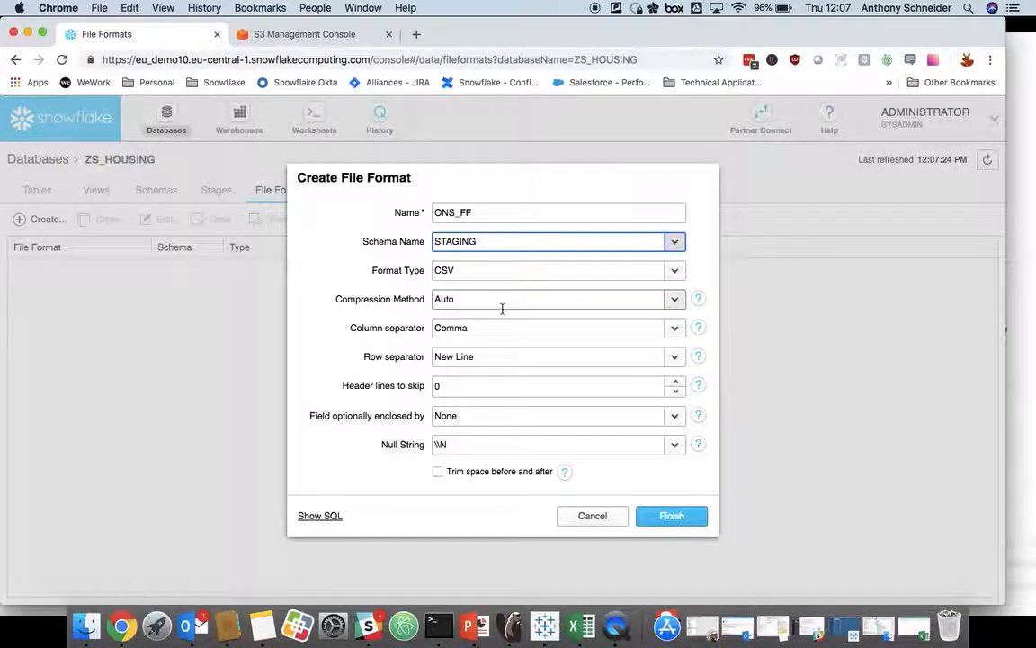
# Step: Set the file format to skip 1 header line and have fields optionally enclosed by Double Quote
pyautogui.click(676, 381)
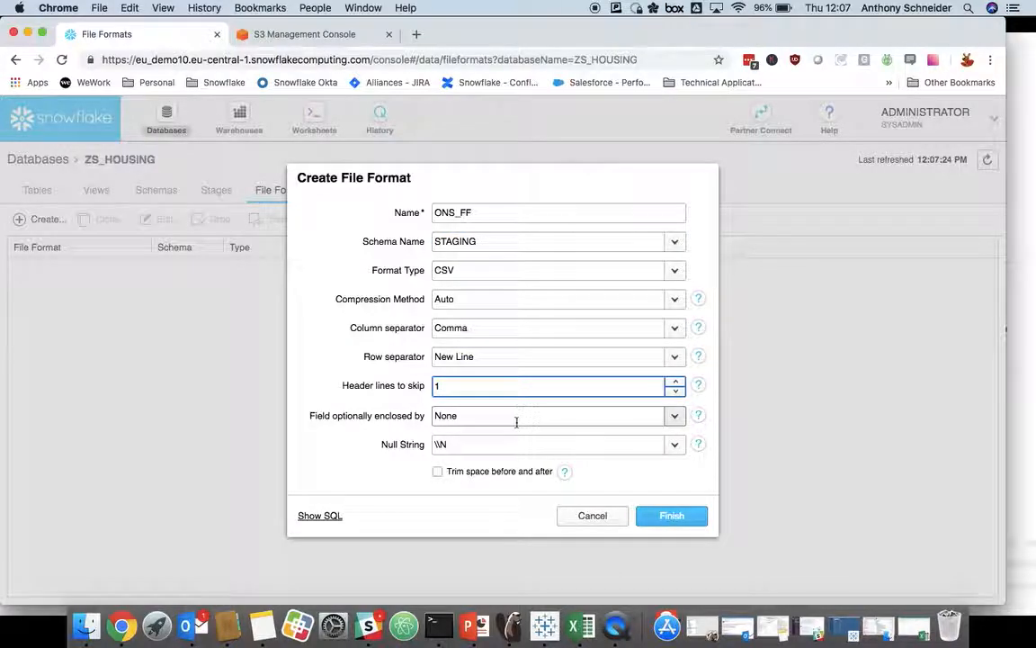
pyautogui.click(674, 415)
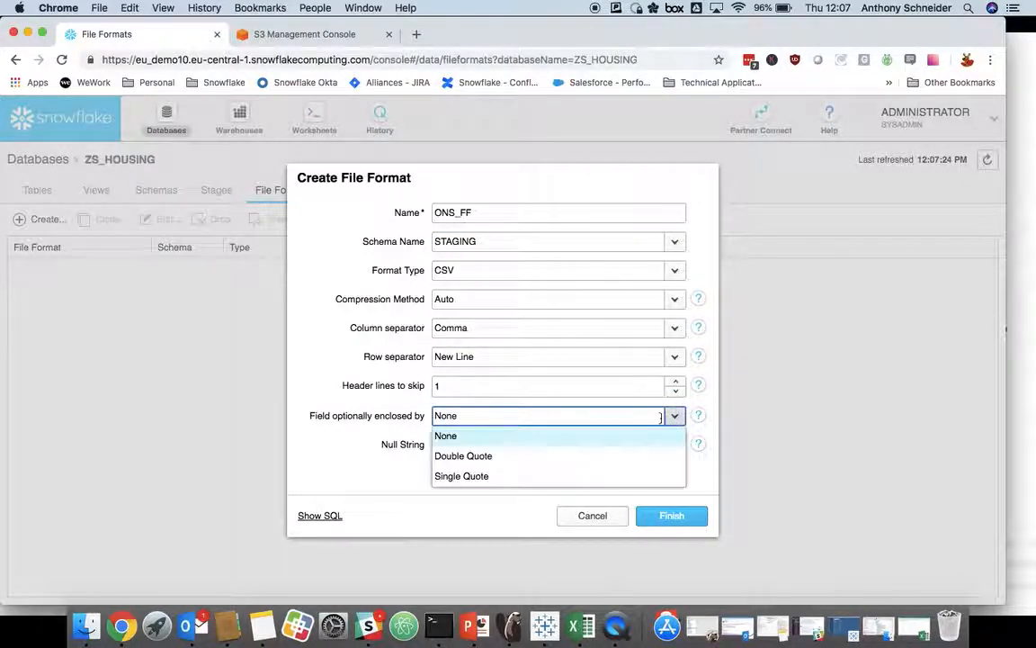
pyautogui.click(480, 456)
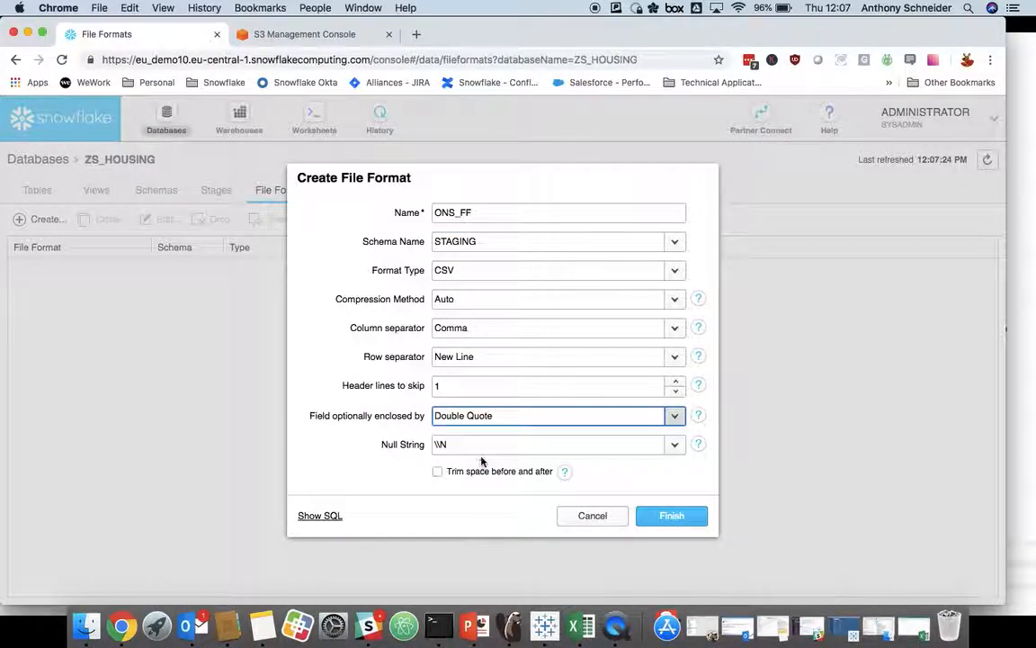
# Step: Finish creating the ONS_FF file format, then create a JSON file format named ZOOPLA_FF in the STAGING schema
pyautogui.click(674, 518)
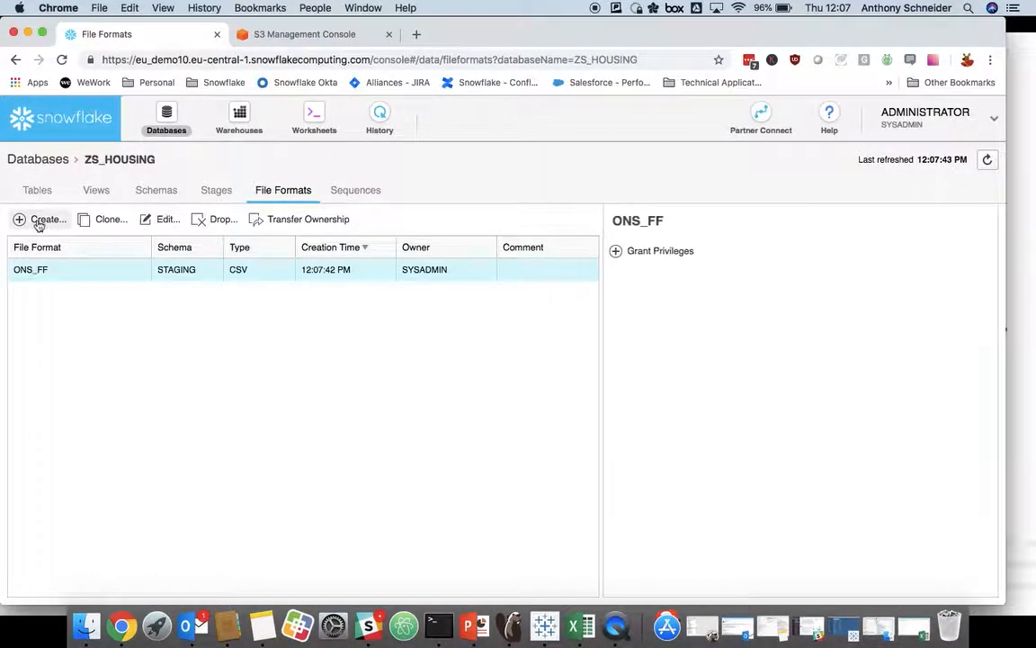
pyautogui.click(38, 219)
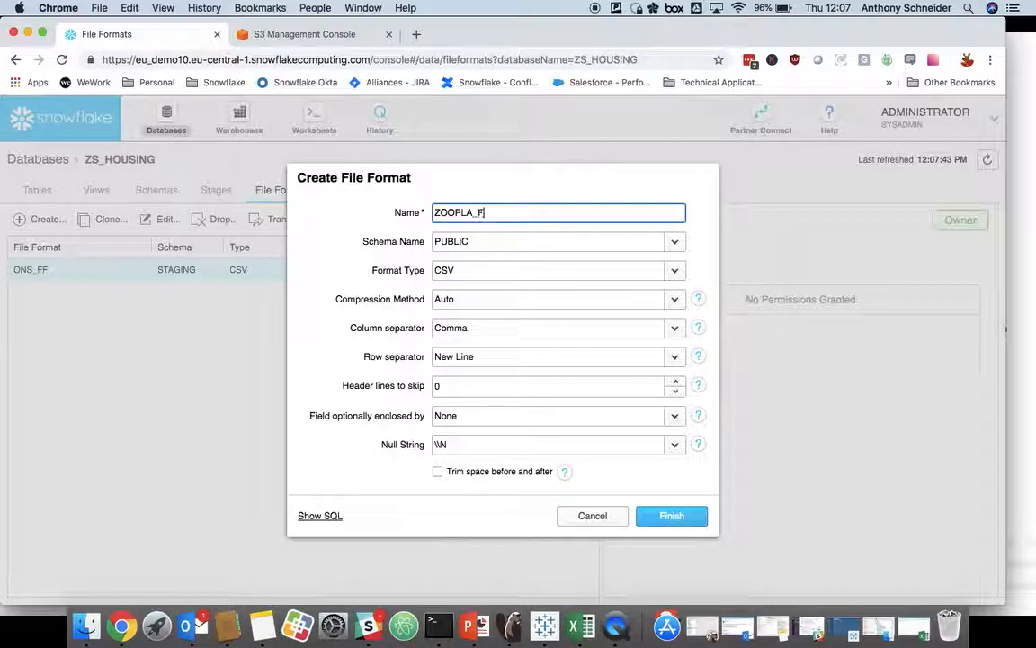
pyautogui.click(498, 242)
pyautogui.click(462, 276)
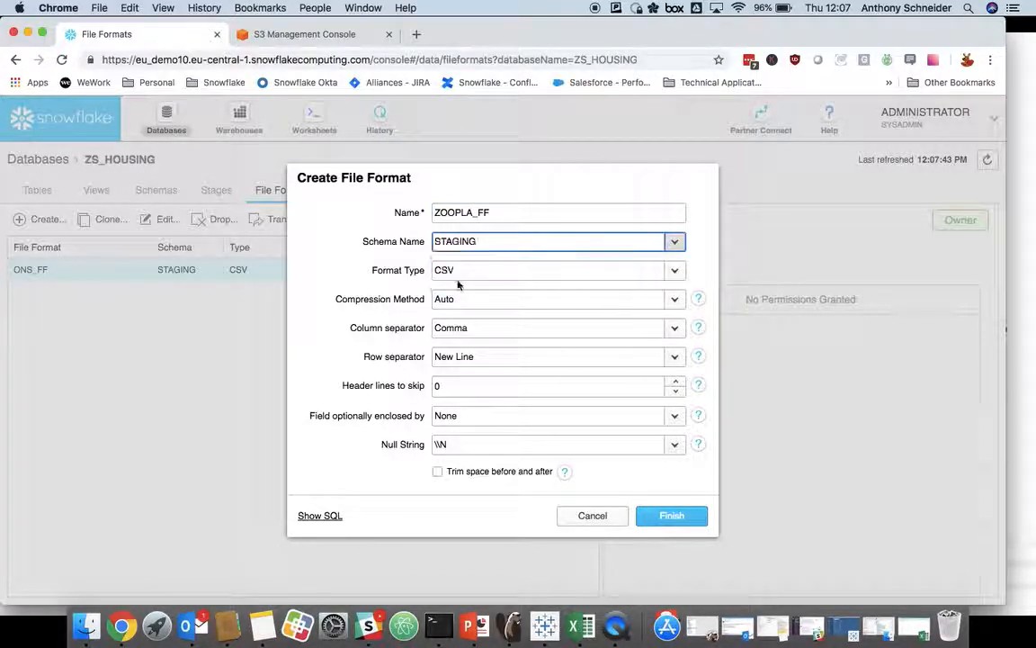
pyautogui.click(494, 271)
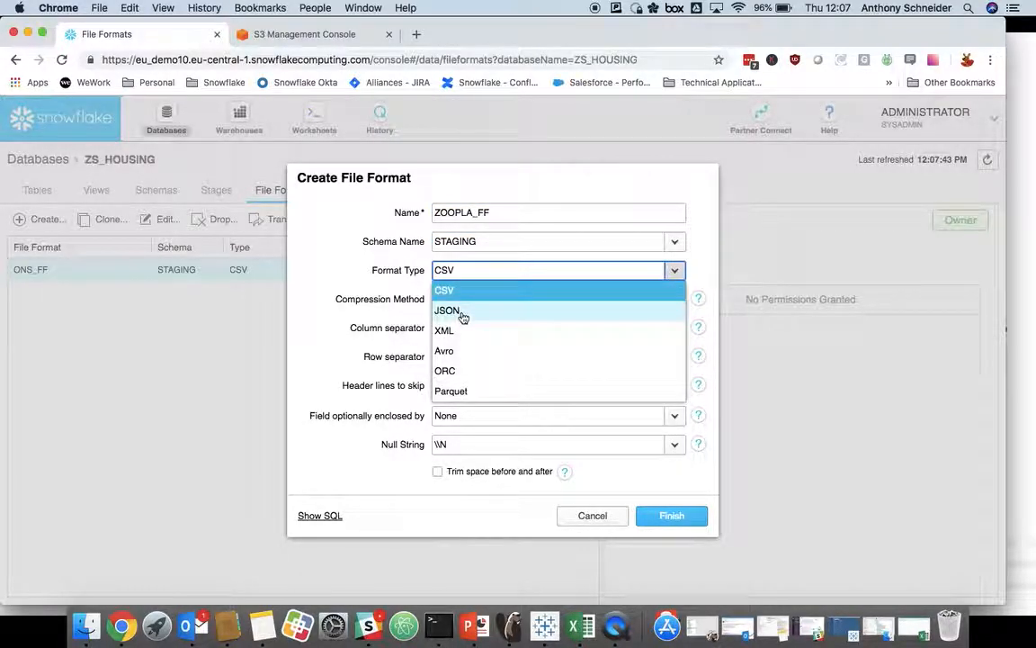
pyautogui.click(462, 313)
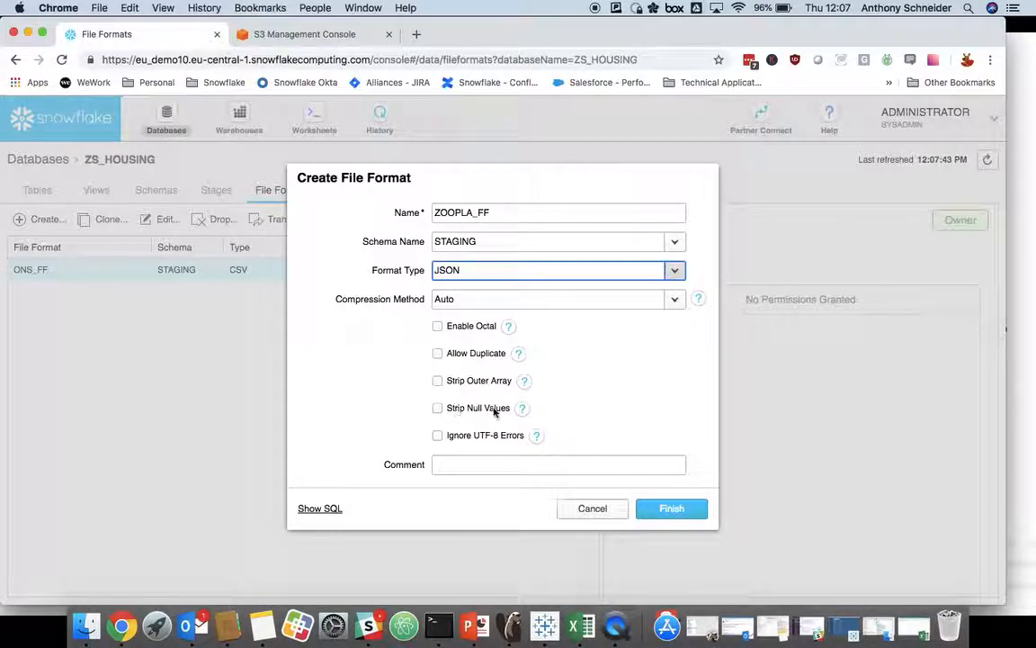
pyautogui.click(669, 510)
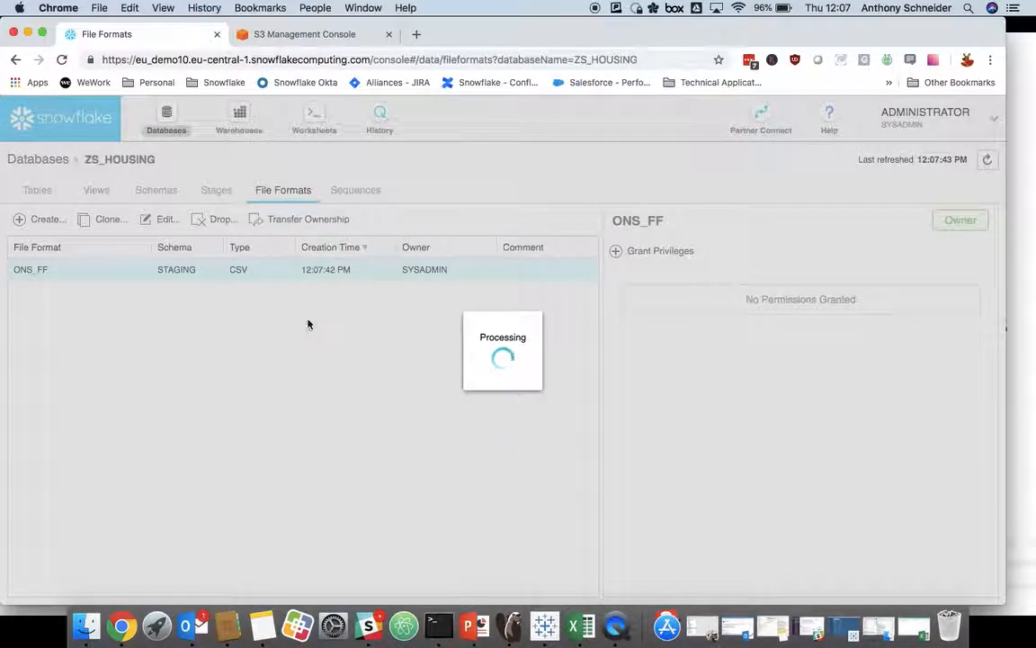
# Step: In the 1-Load ONS Data worksheet, run the LIST statement for the ZS_HOUSING.STAGING.SNOWFLAKE_ACADEMY stage
pyautogui.click(311, 123)
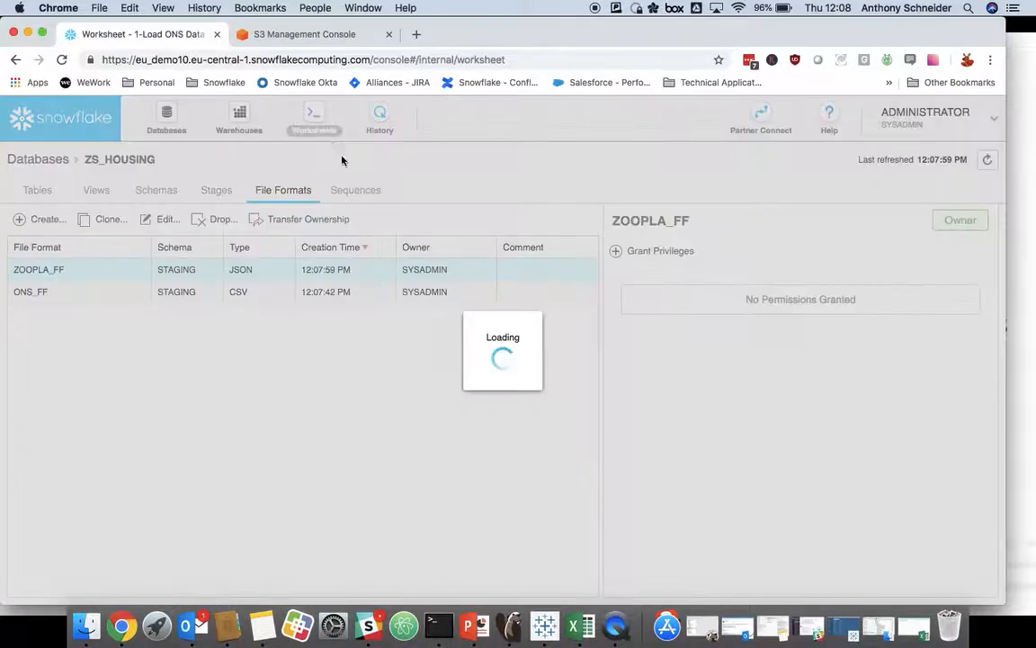
pyautogui.scroll(-1, 353, 352)
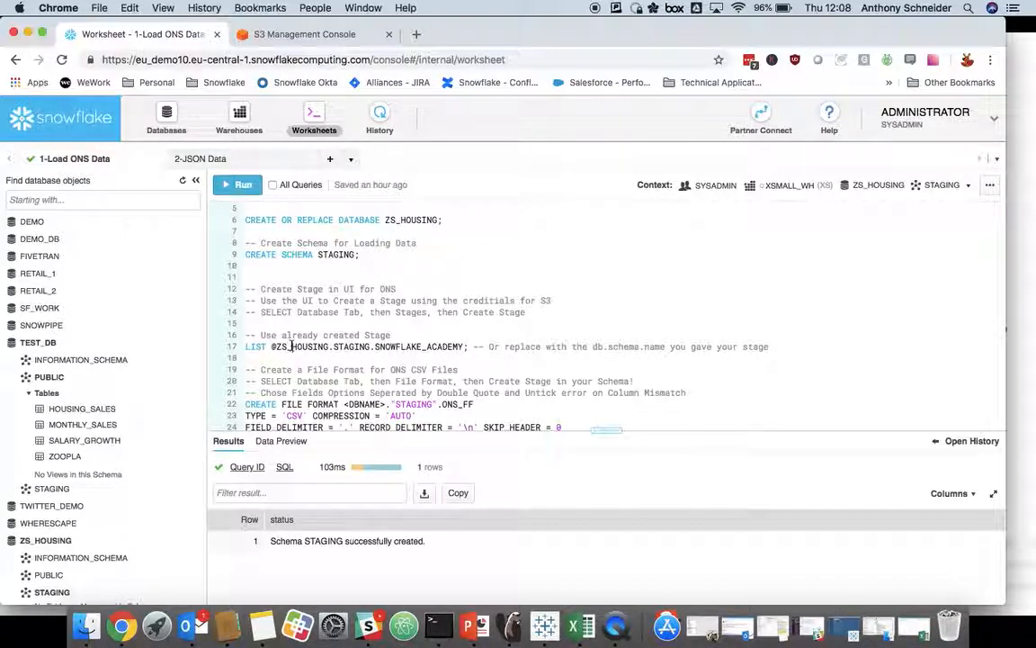
pyautogui.press('super+Return')
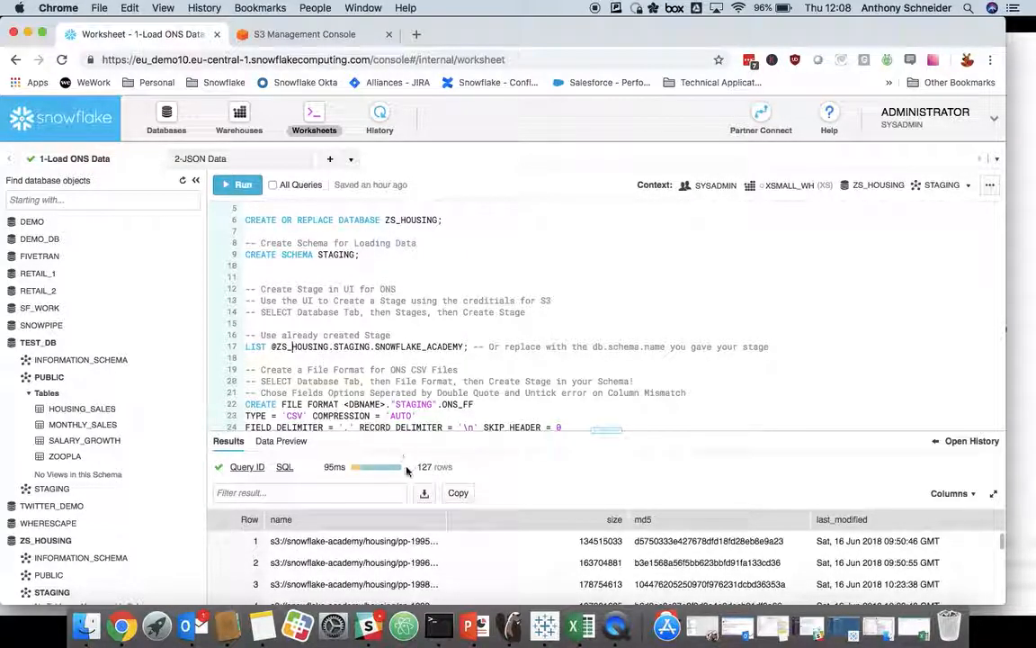
# Step: Widen the name column in the query results and look through the staged S3 file names
pyautogui.moveTo(445, 514); pyautogui.dragTo(490, 517)
pyautogui.scroll(-10, 403, 550)
pyautogui.scroll(-20, 403, 551)
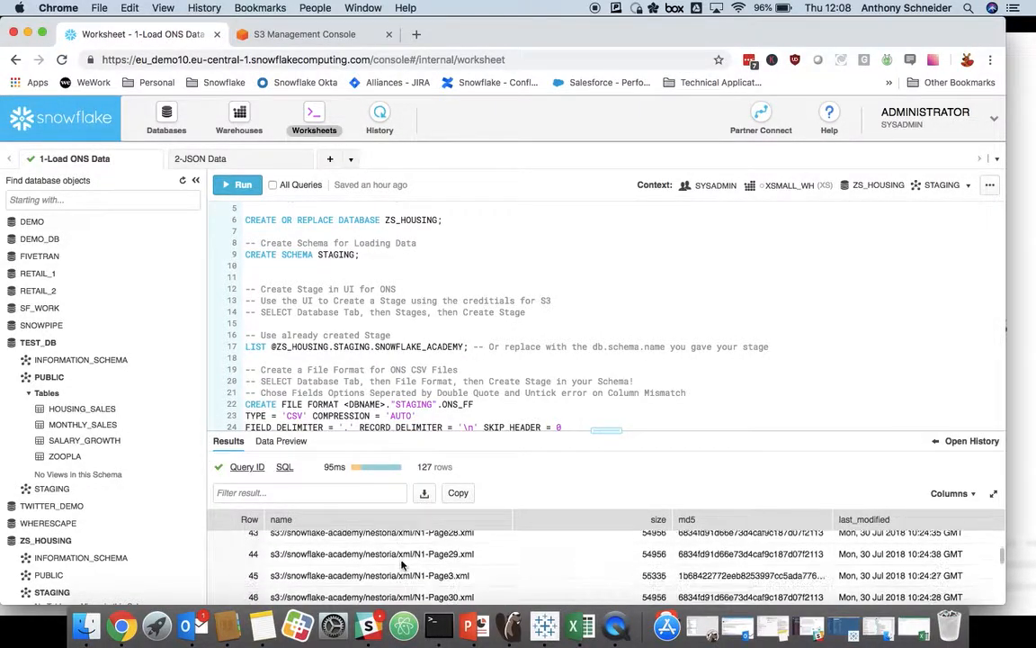
pyautogui.scroll(-10, 403, 562)
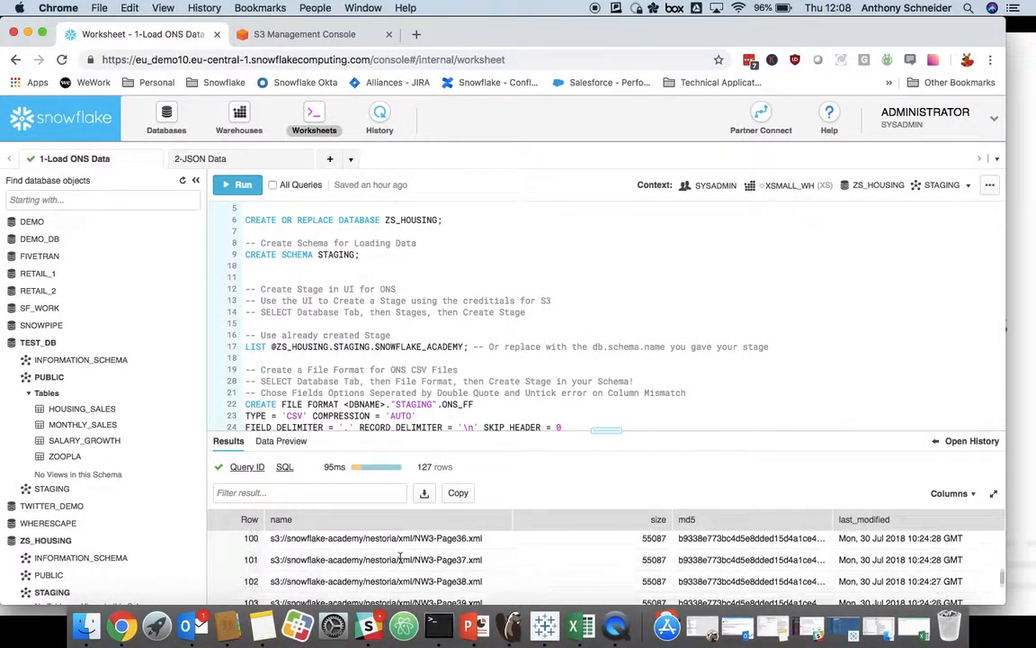
pyautogui.scroll(20, 401, 560)
pyautogui.scroll(5, 400, 557)
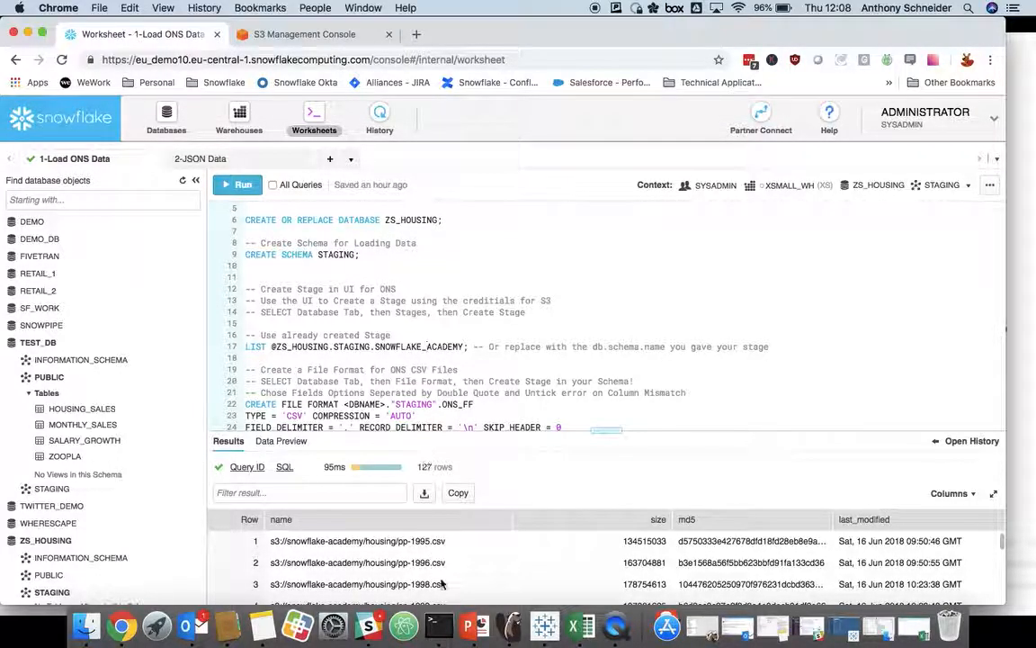
# Step: View the data-loading slide in PowerPoint, then return to the Snowflake worksheet in Chrome and run the CREATE OR REPLACE TABLE housing_sales statement
pyautogui.click(473, 631)
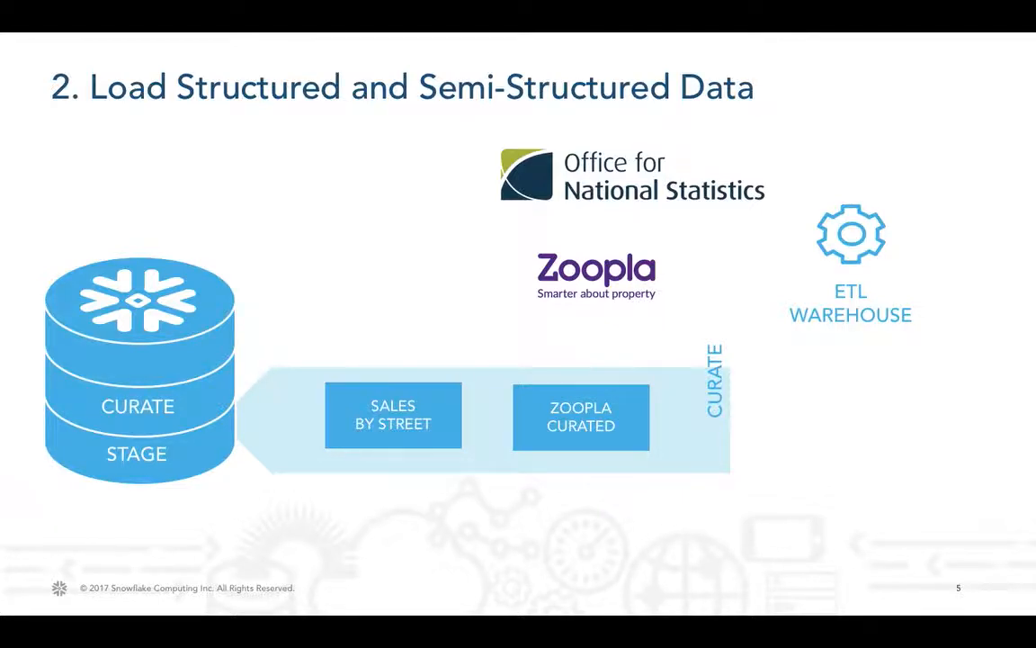
pyautogui.press('super+Tab')
pyautogui.scroll(-6, 347, 292)
pyautogui.scroll(-2, 347, 296)
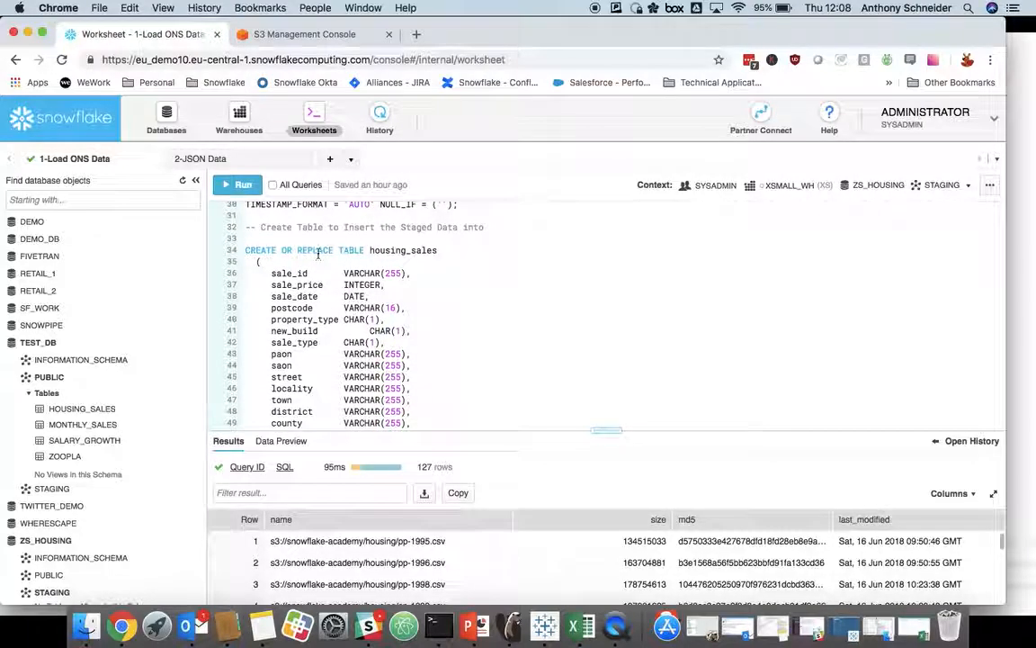
pyautogui.scroll(-1, 367, 303)
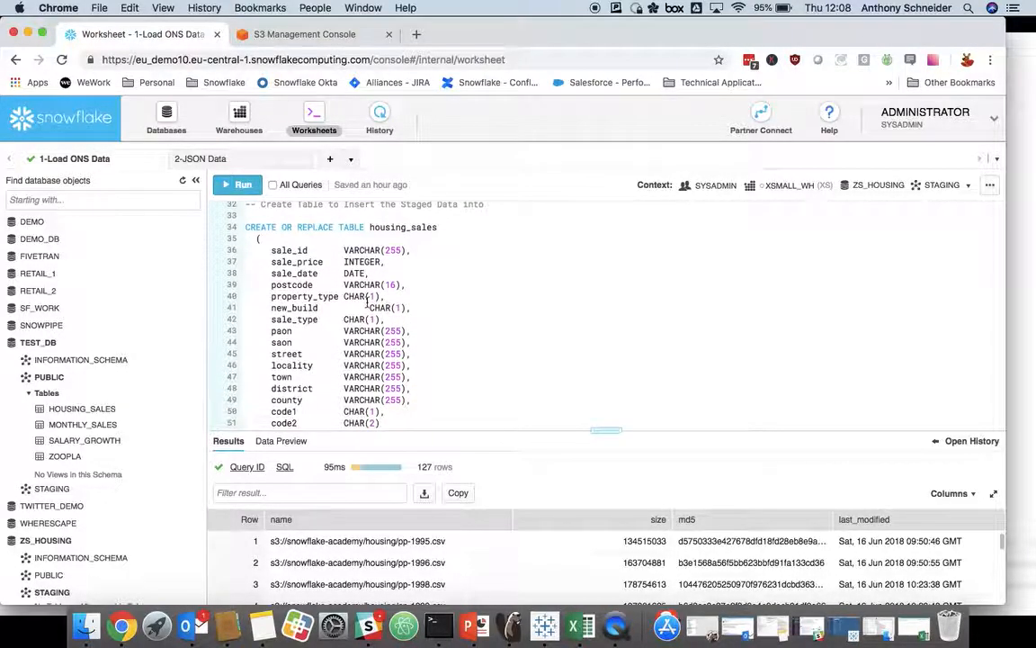
pyautogui.scroll(2, 359, 299)
pyautogui.scroll(-1, 357, 296)
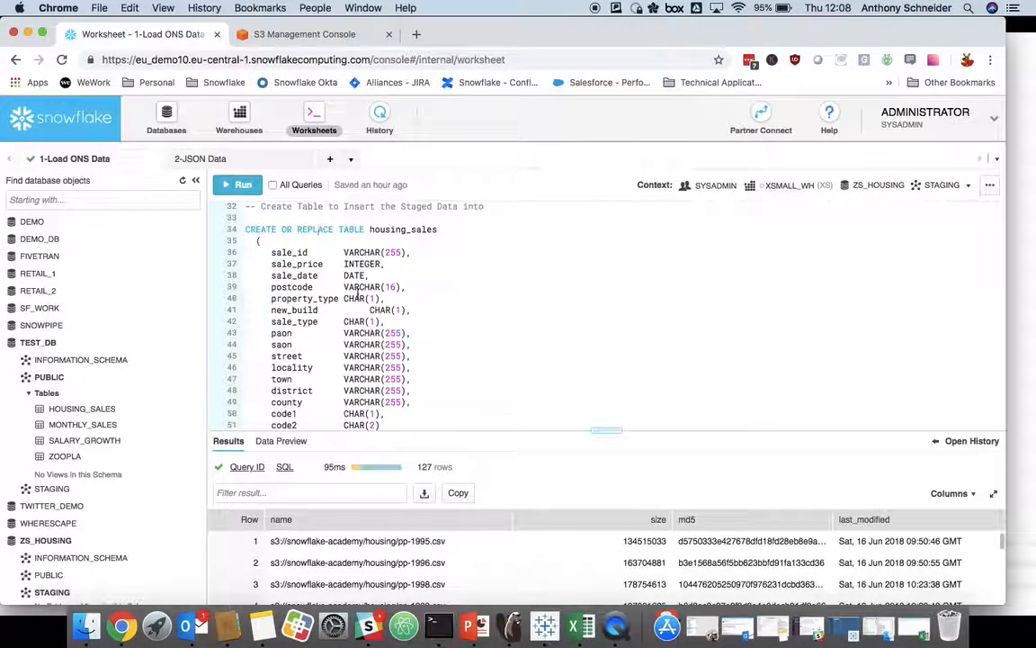
pyautogui.scroll(-1, 343, 281)
pyautogui.scroll(1, 328, 283)
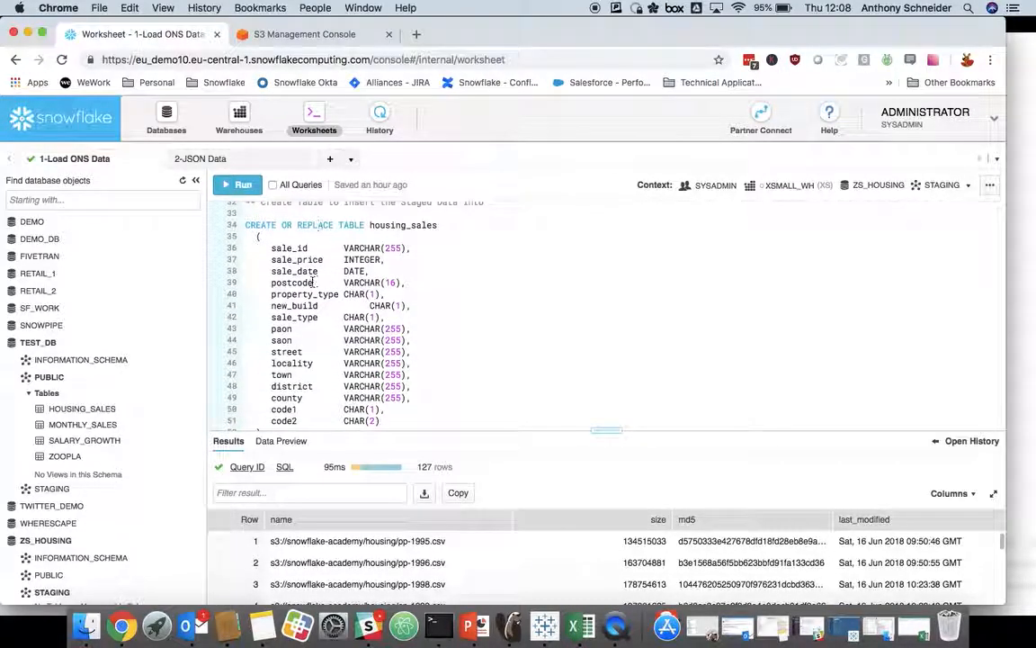
pyautogui.press('super+Return')
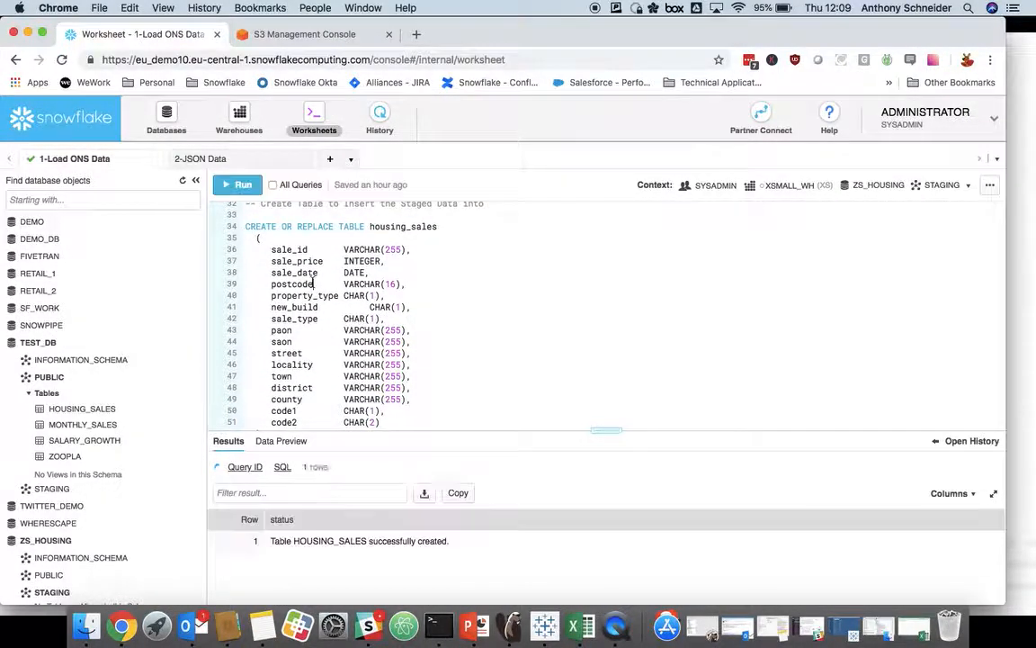
# Step: Examine the COPY INTO statement for HOUSING_SALES, highlighting its source stage path and its ONS_FF file format
pyautogui.scroll(-5, 339, 293)
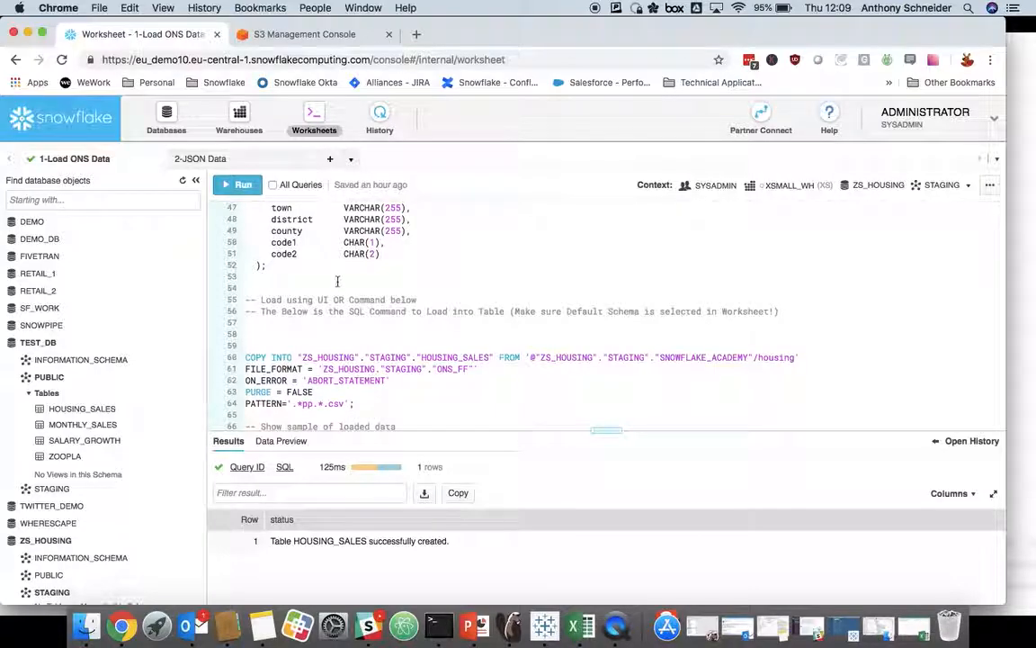
pyautogui.scroll(-3, 340, 297)
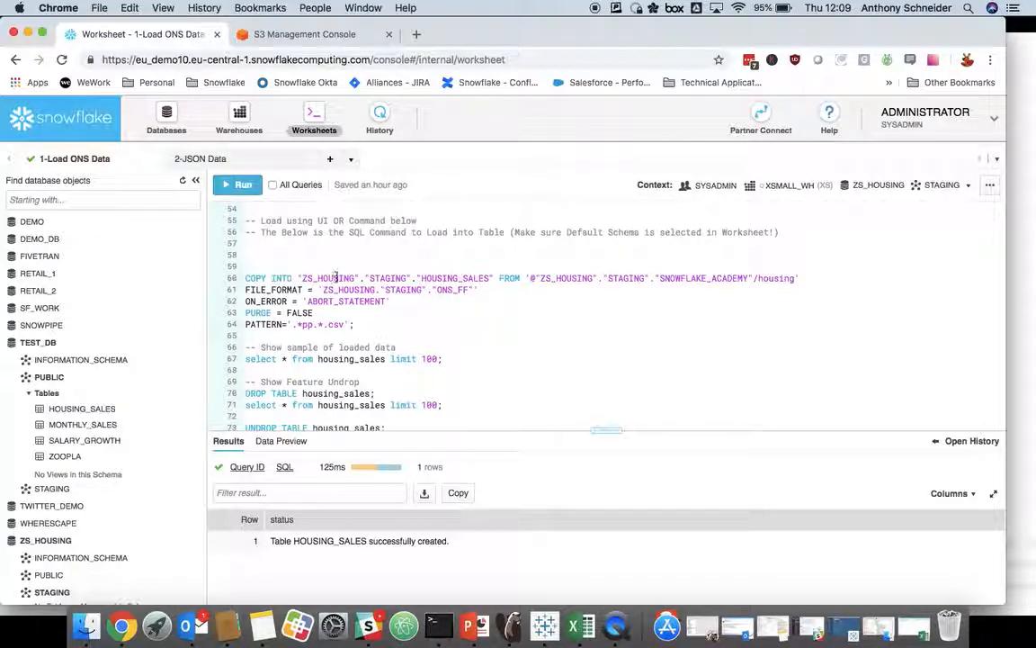
pyautogui.moveTo(531, 278); pyautogui.dragTo(786, 279)
pyautogui.moveTo(493, 290); pyautogui.dragTo(305, 290)
pyautogui.click(322, 301)
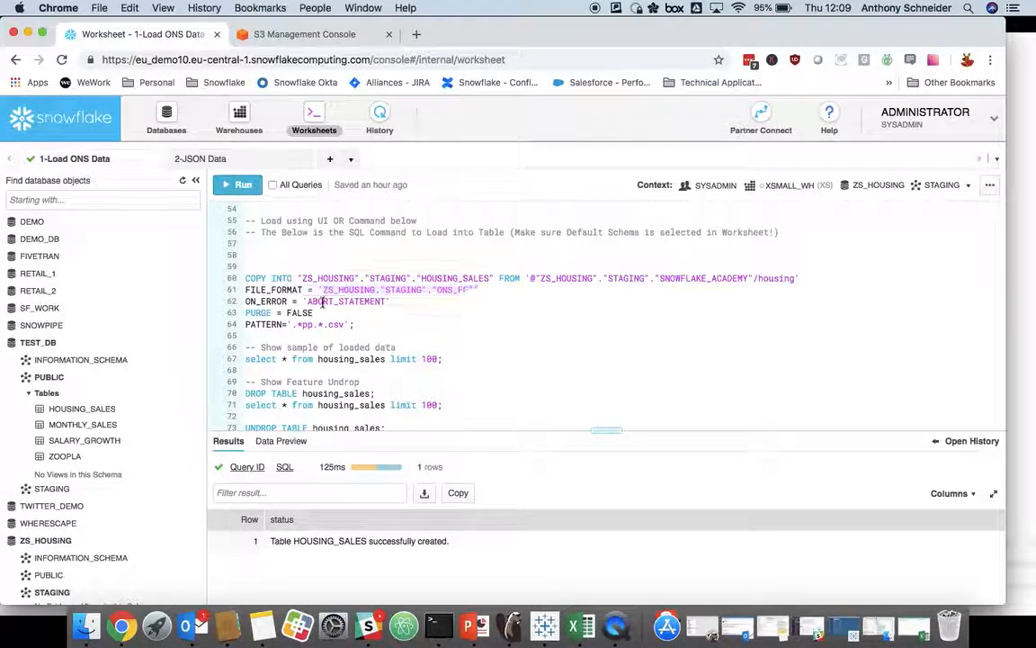
pyautogui.scroll(1, 620, 257)
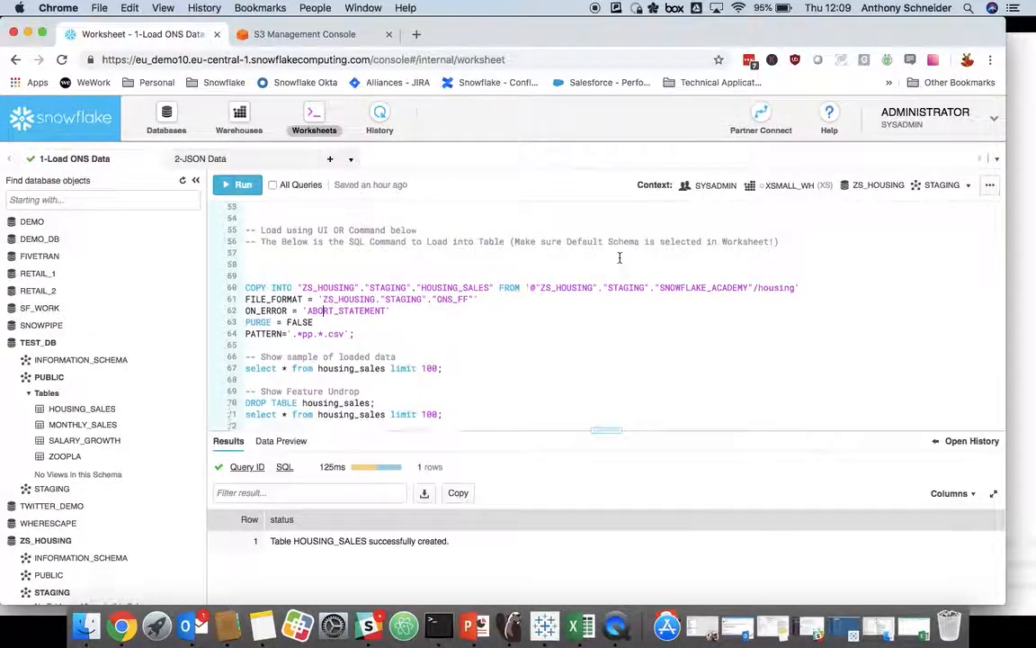
# Step: Start a new warehouse named ETL and set its size to Medium
pyautogui.click(240, 114)
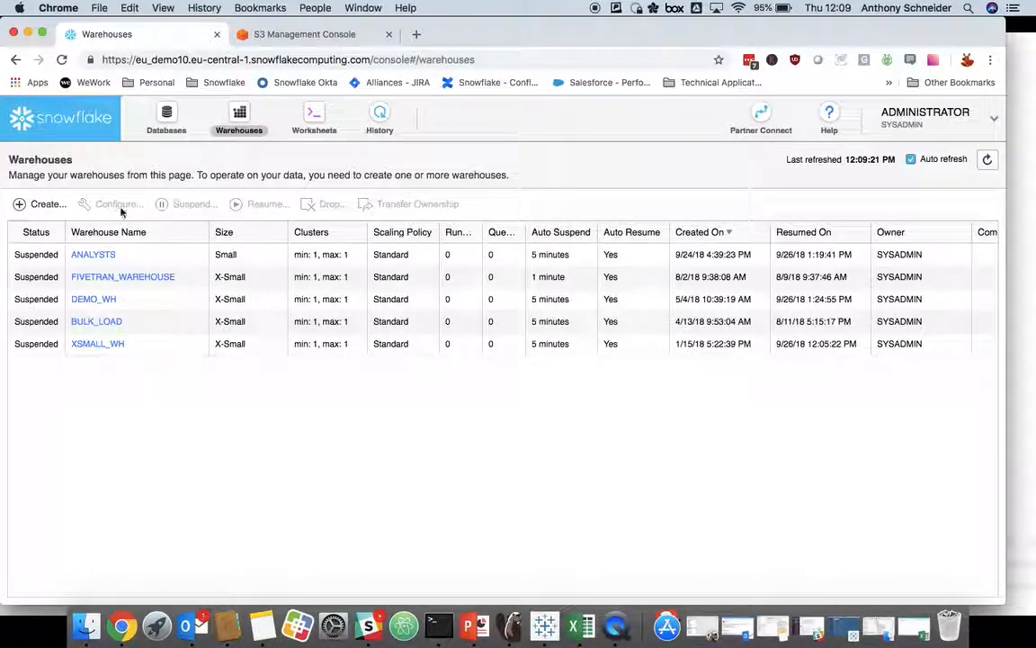
pyautogui.click(36, 204)
pyautogui.write('ETL')
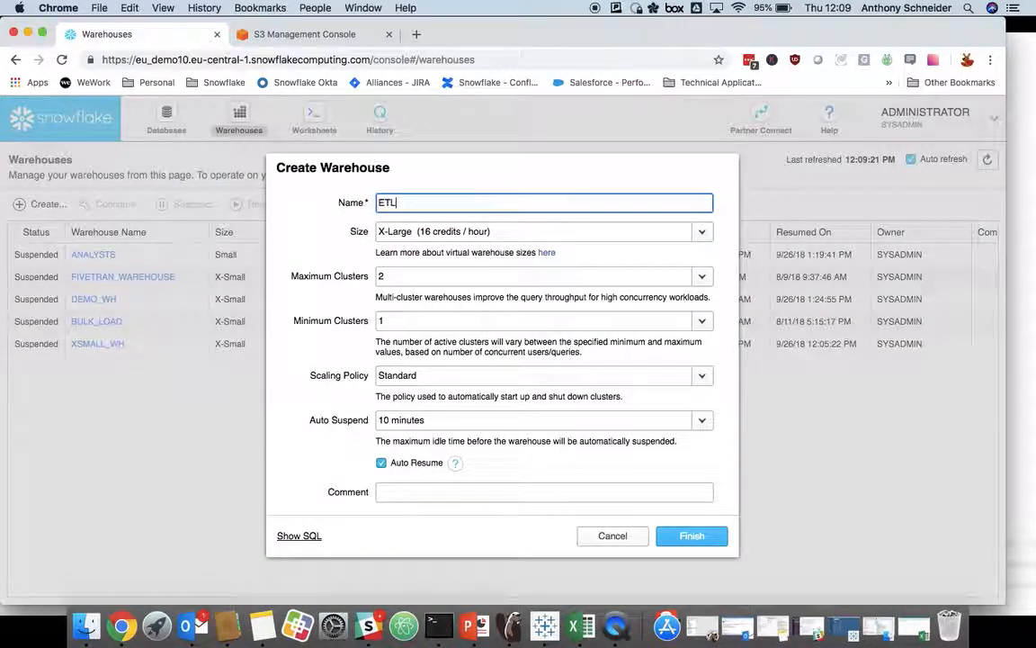
pyautogui.click(490, 231)
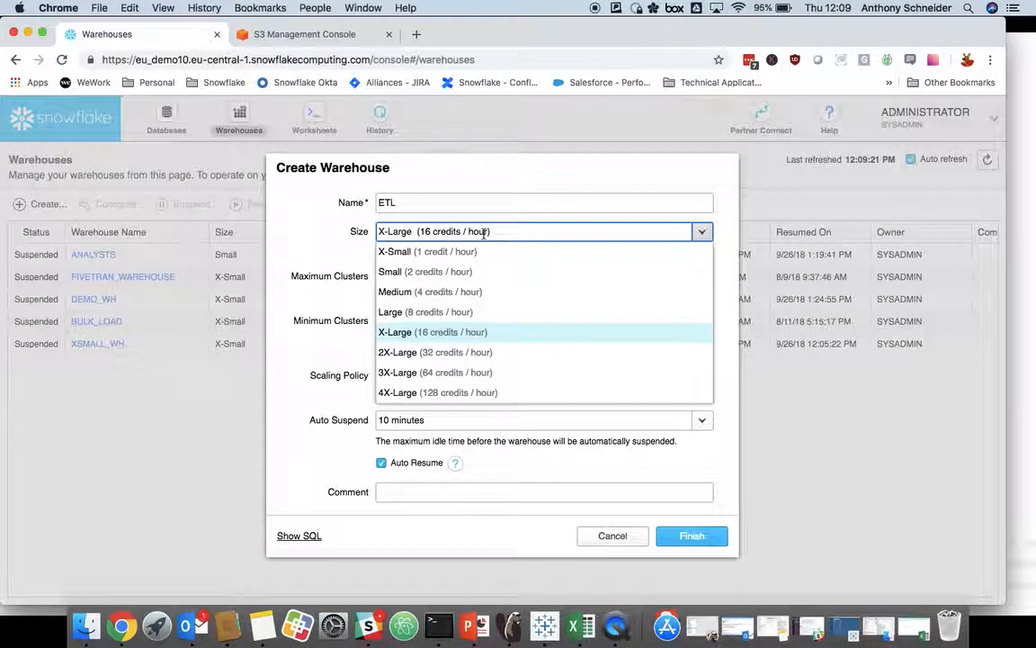
pyautogui.click(420, 292)
# Step: Set the ETL warehouse to 1 maximum cluster and 5 minutes auto suspend, and finish creating it
pyautogui.click(701, 276)
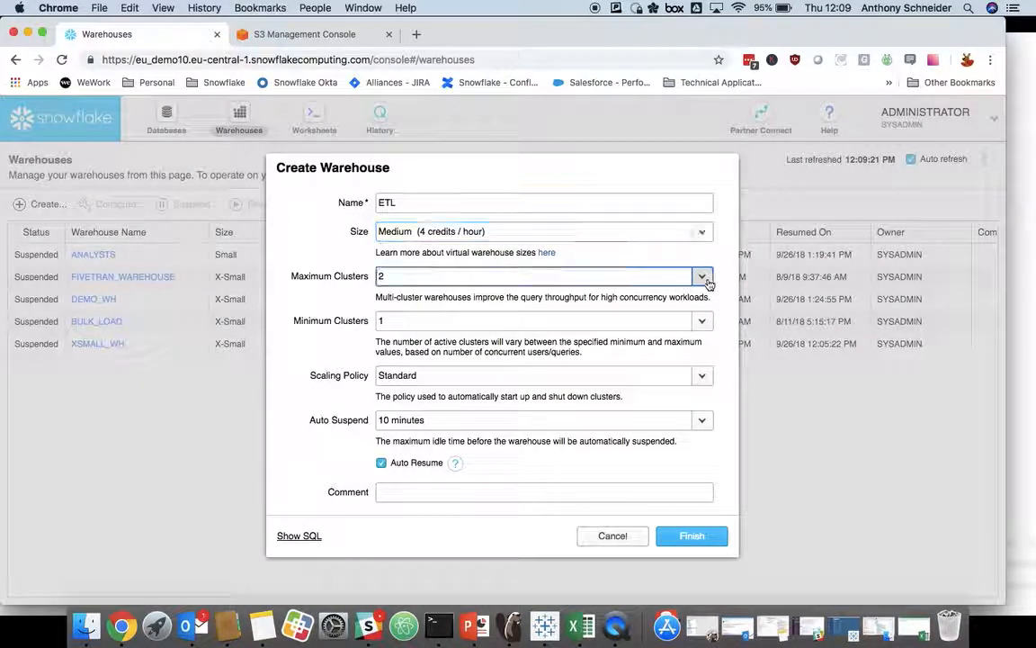
pyautogui.click(427, 303)
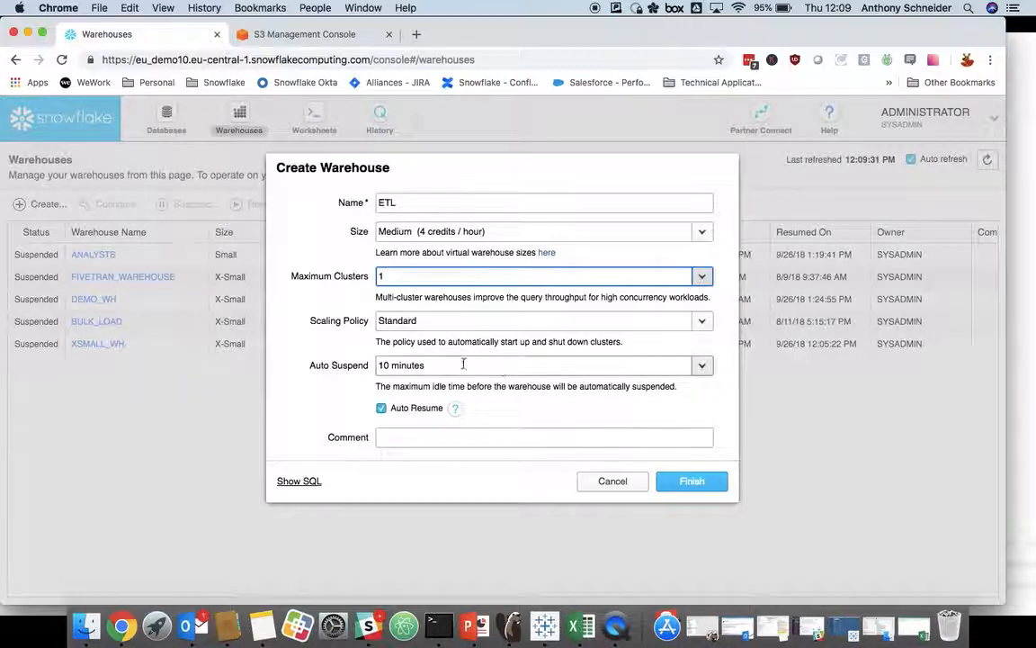
pyautogui.click(702, 367)
pyautogui.click(432, 387)
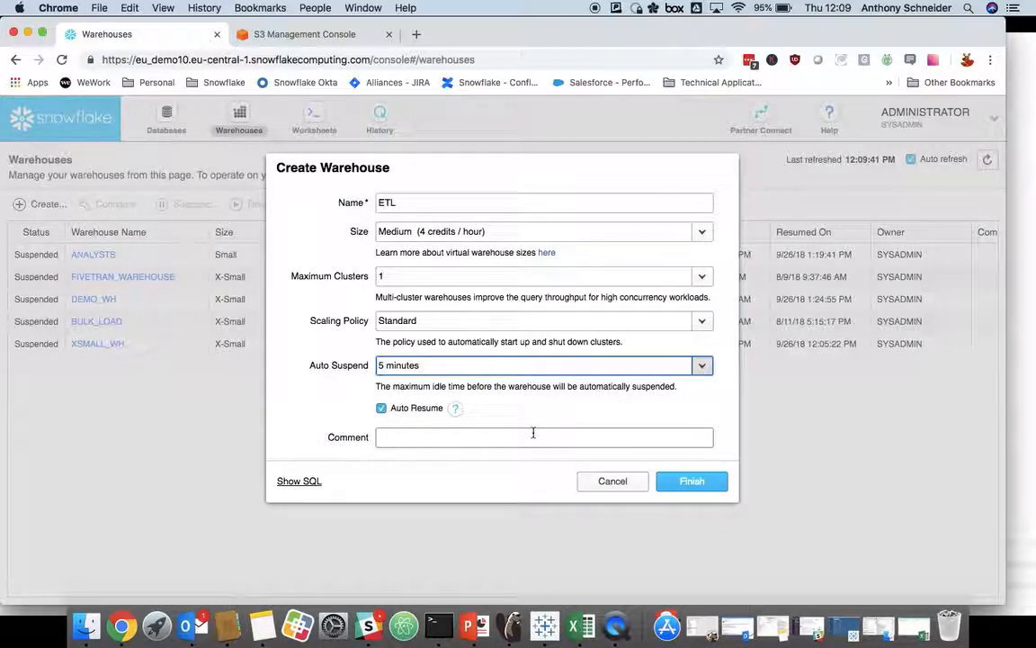
pyautogui.click(691, 482)
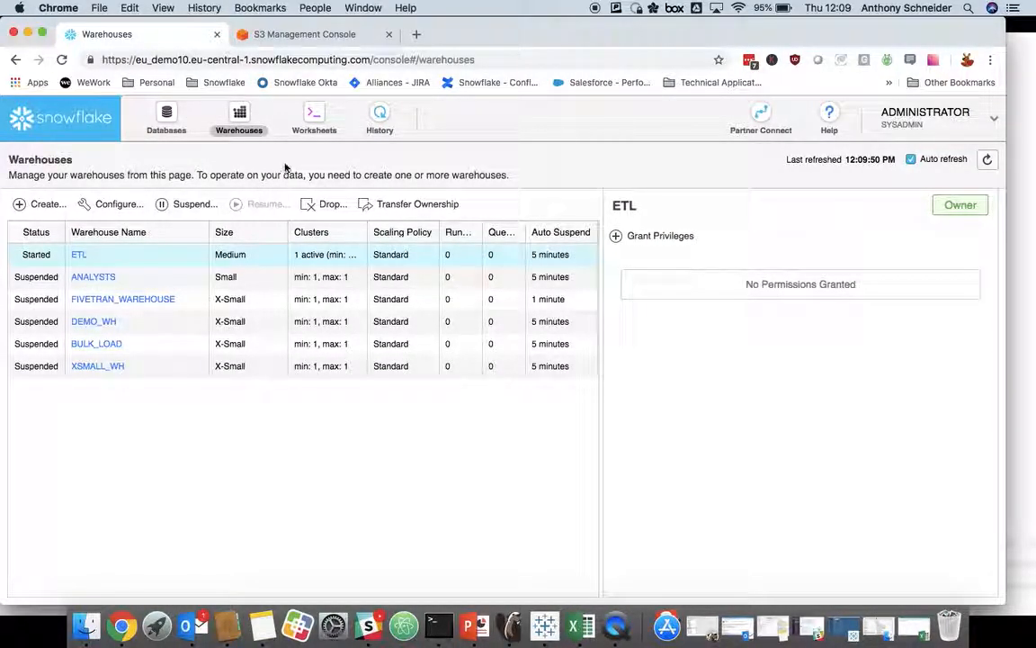
# Step: Return to the 1-Load ONS Data worksheet and change its context warehouse to ETL
pyautogui.click(318, 113)
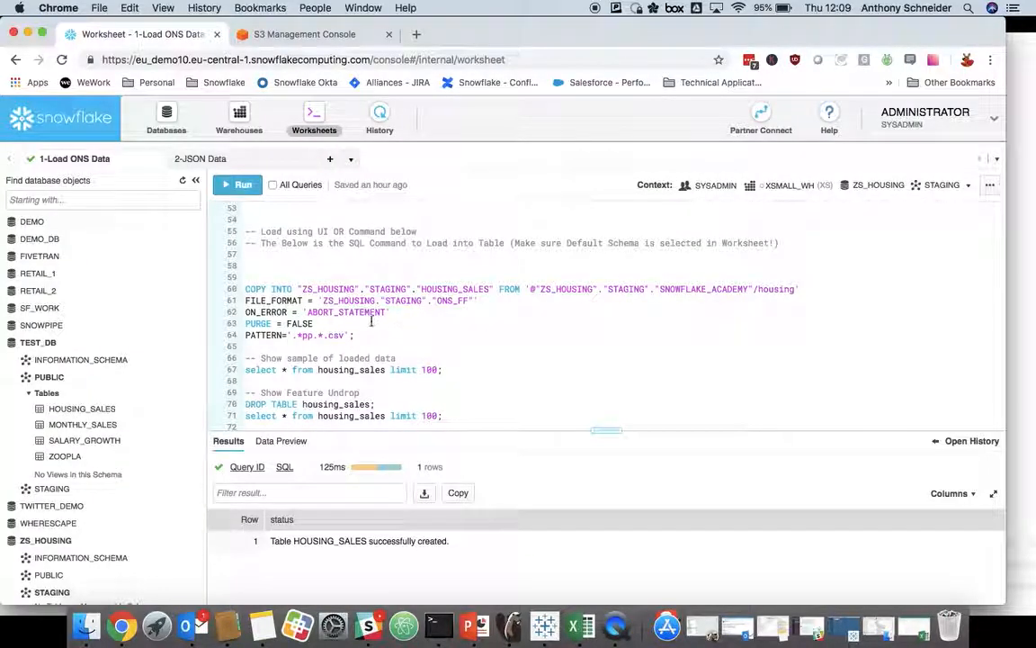
pyautogui.click(807, 188)
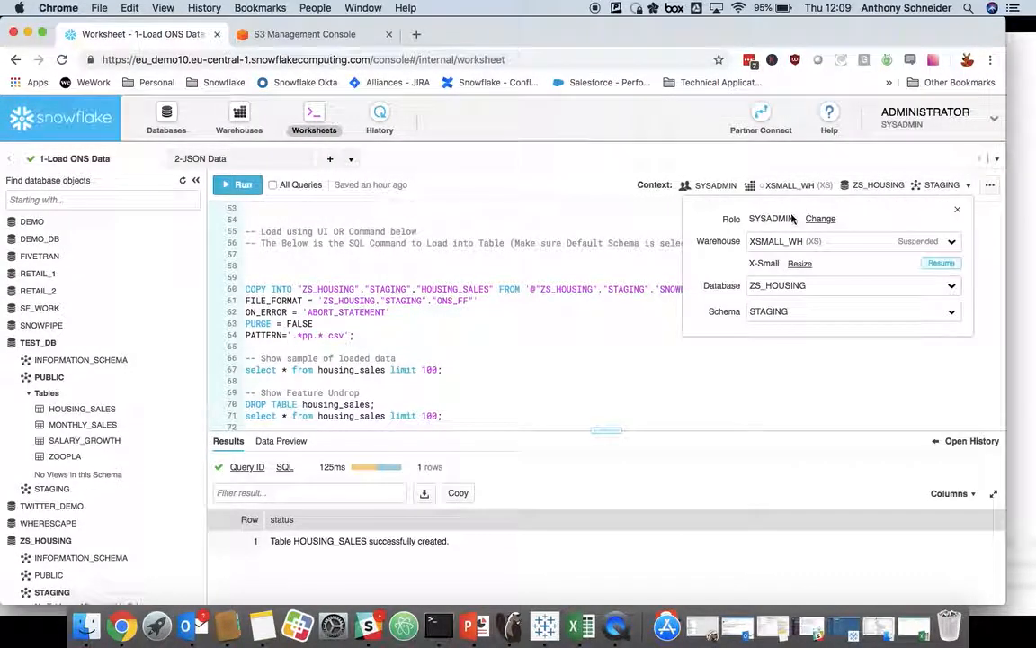
pyautogui.click(751, 241)
pyautogui.click(765, 262)
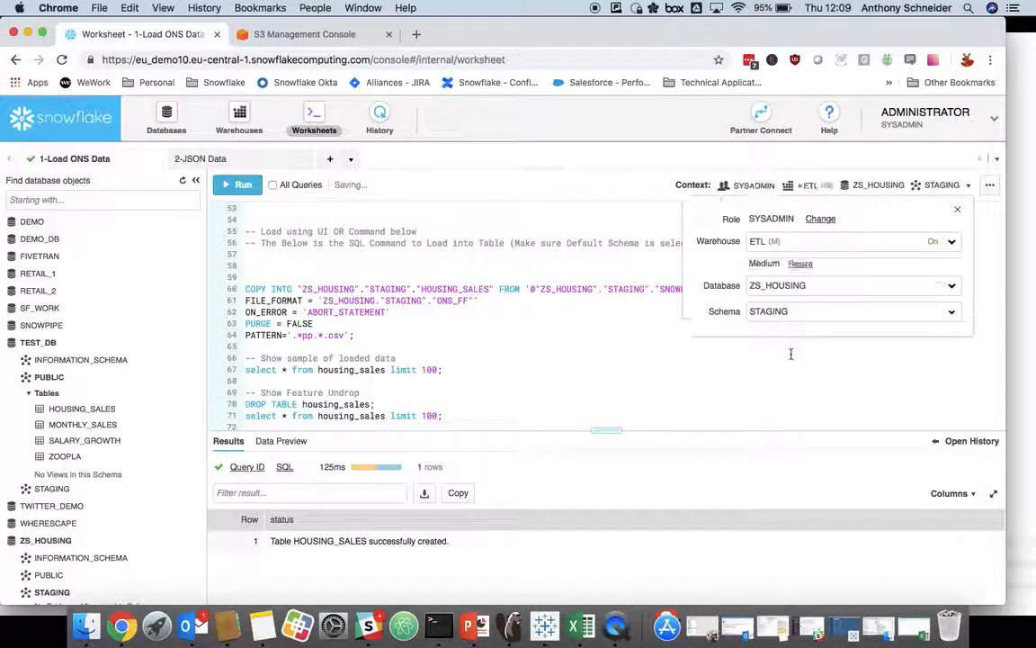
# Step: Run the COPY INTO statement to load the staged housing CSV files into the HOUSING_SALES table
pyautogui.click(602, 344)
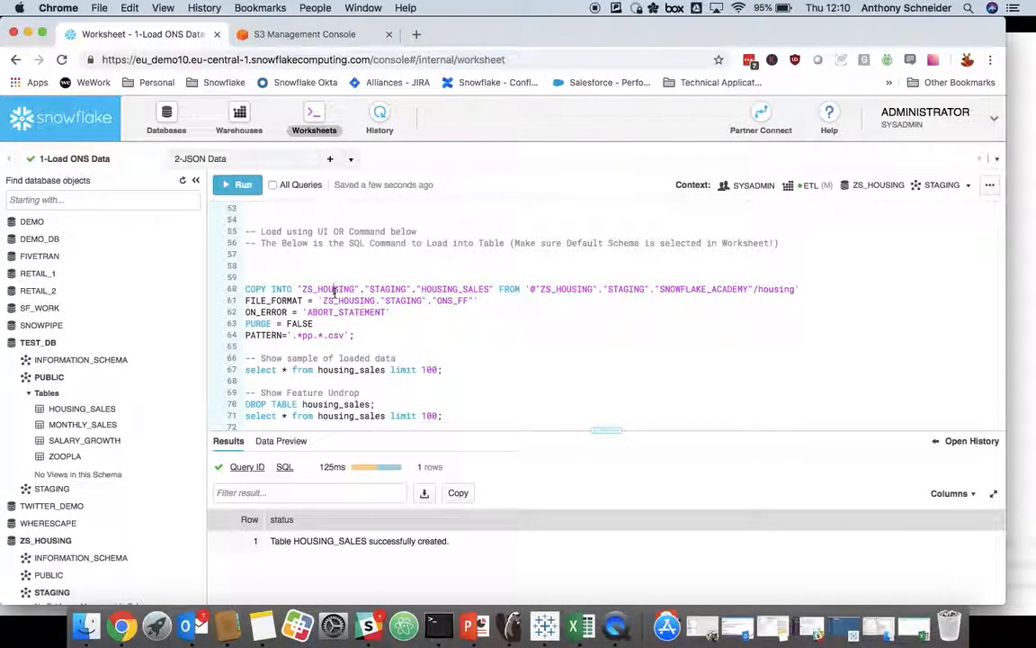
pyautogui.press('super+Return')
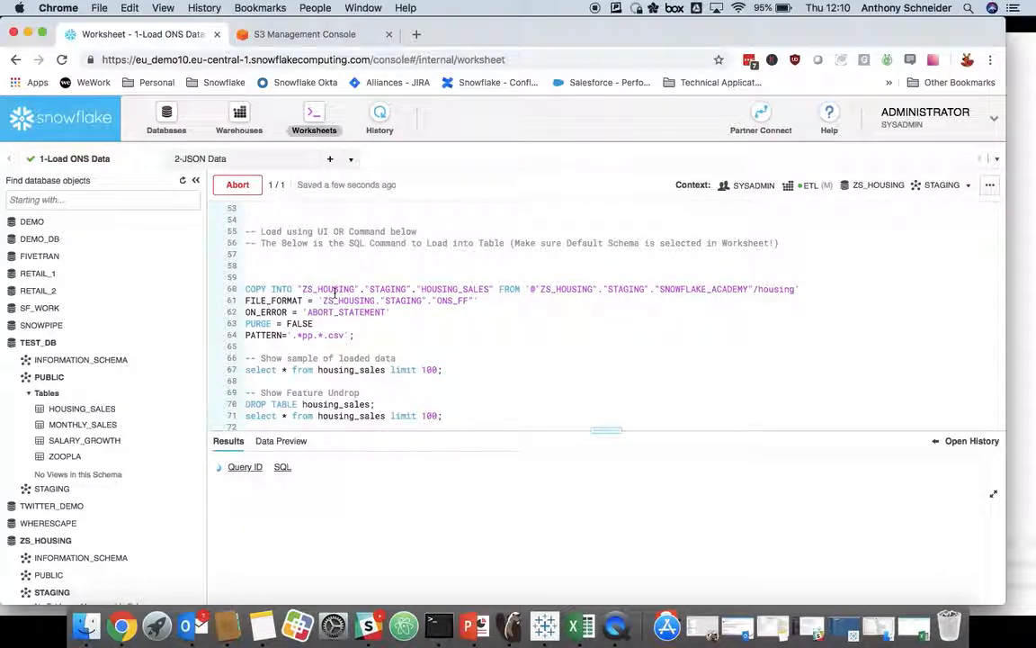
pyautogui.scroll(1, 332, 296)
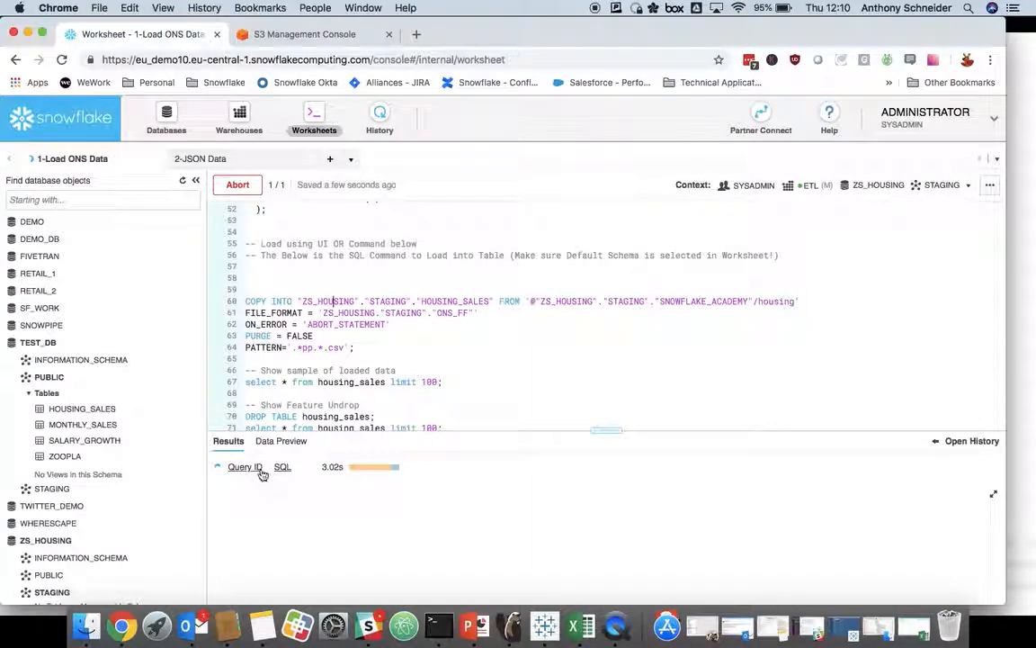
# Step: Open the query profile of the running COPY INTO statement and examine the rows passing between its nodes
pyautogui.moveTo(250, 469)
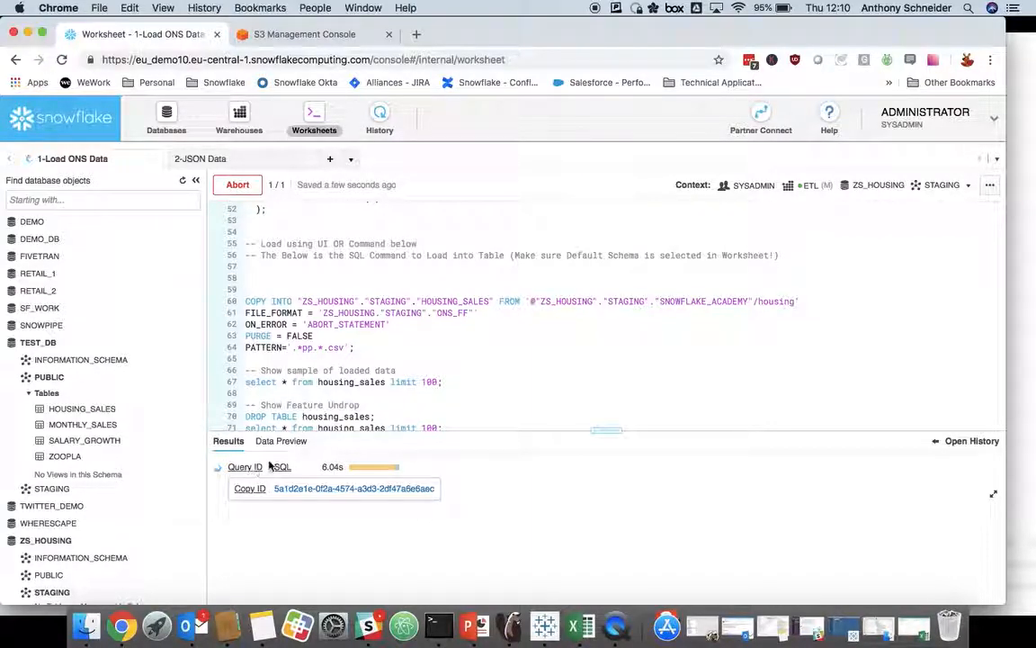
pyautogui.click(299, 491)
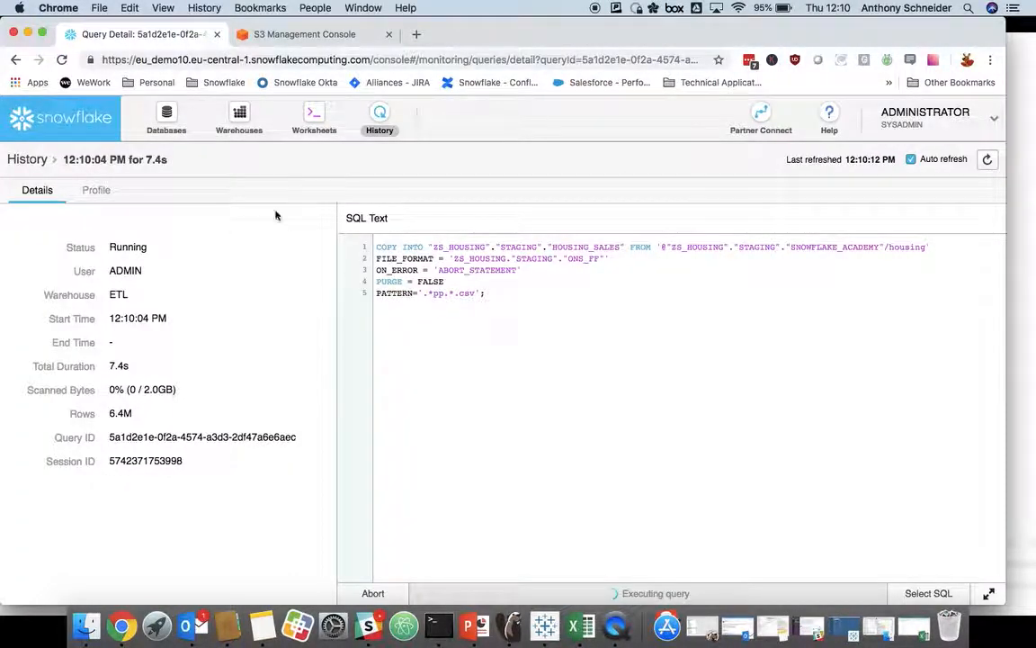
pyautogui.click(95, 192)
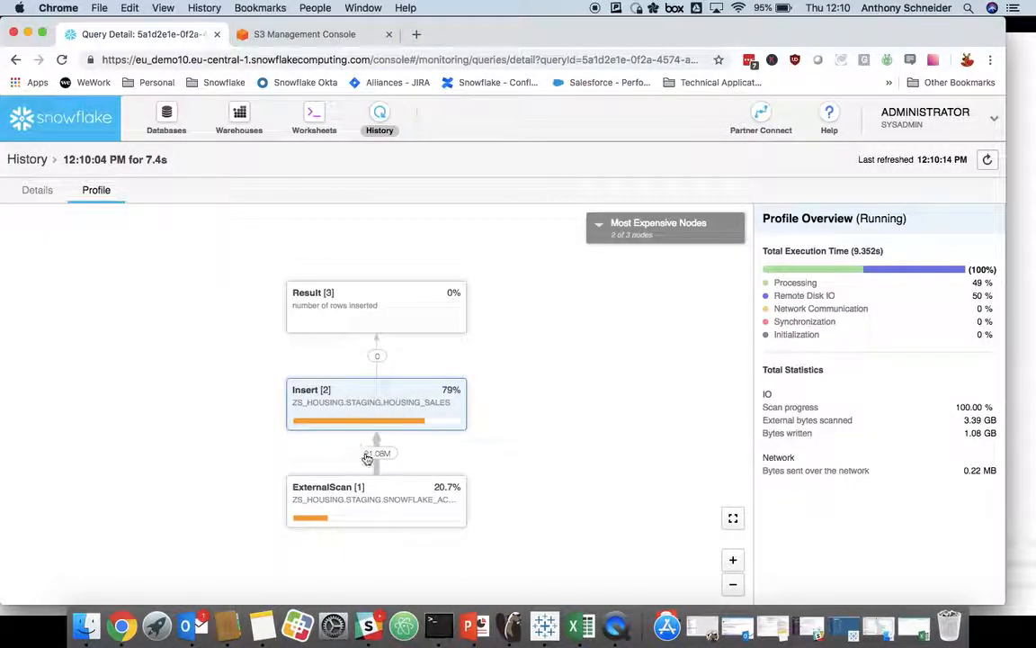
pyautogui.moveTo(374, 457)
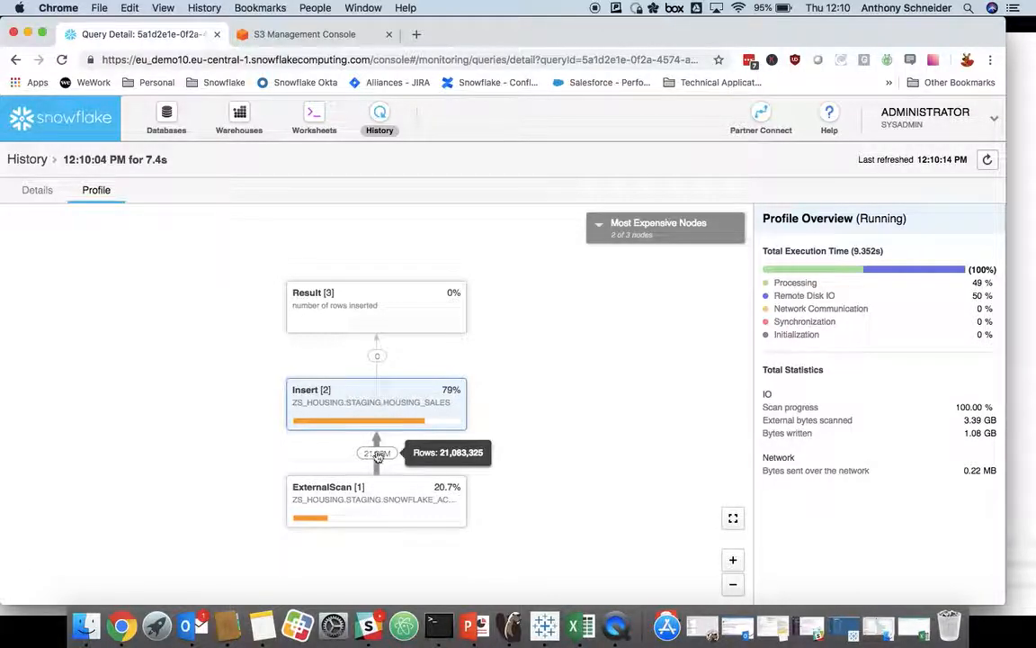
pyautogui.moveTo(376, 363)
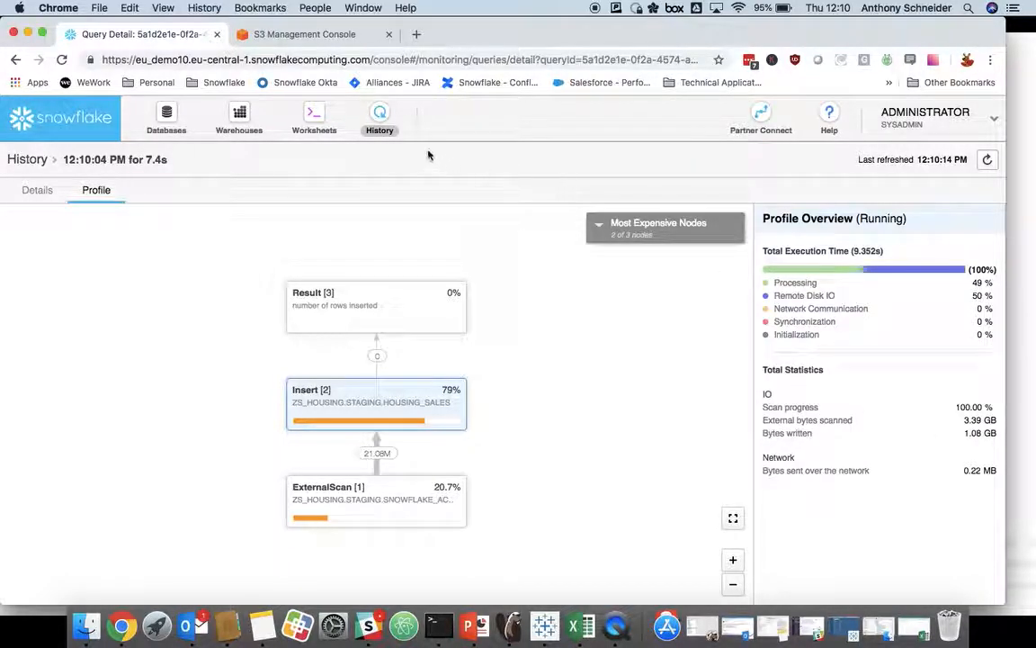
# Step: Return to the 1-Load ONS Data worksheet, enlarge the results area and review the load results for each file
pyautogui.click(318, 115)
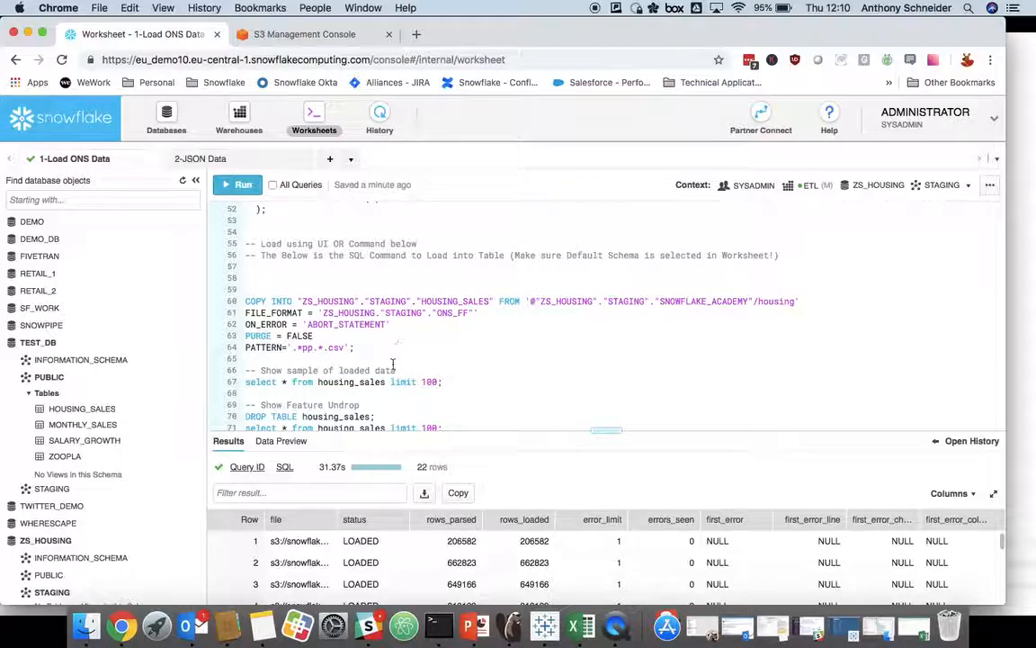
pyautogui.scroll(-1, 380, 545)
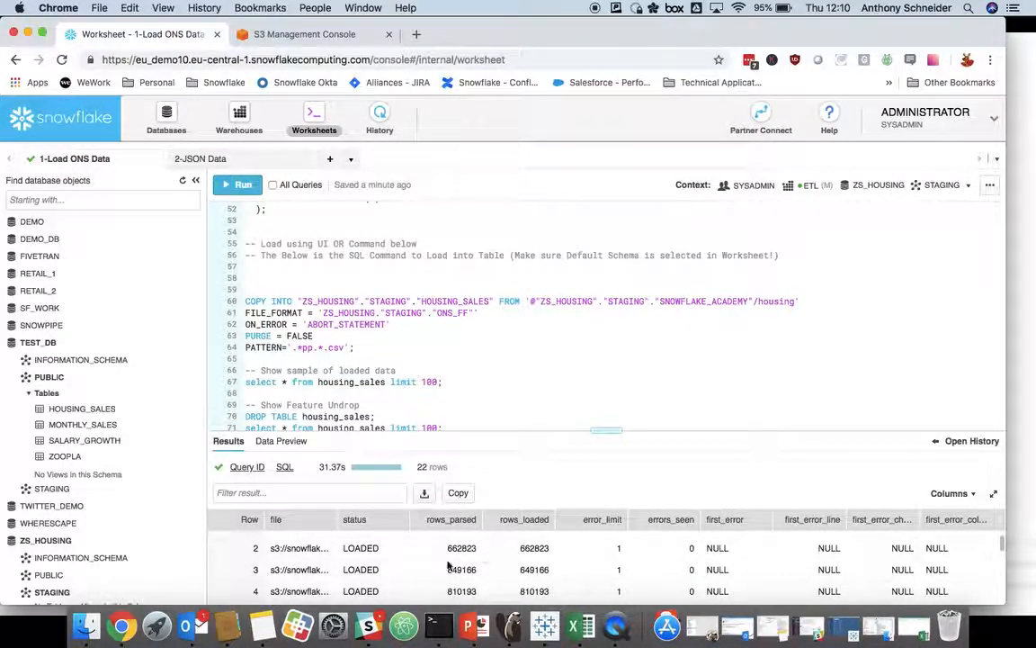
pyautogui.moveTo(548, 430); pyautogui.dragTo(548, 368)
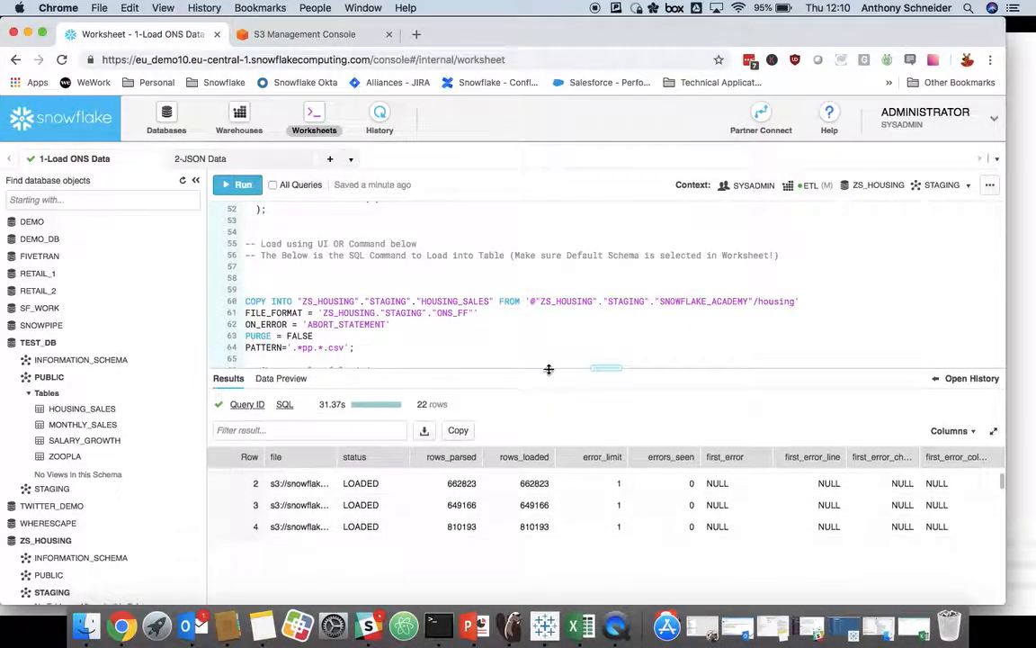
pyautogui.scroll(-6, 436, 522)
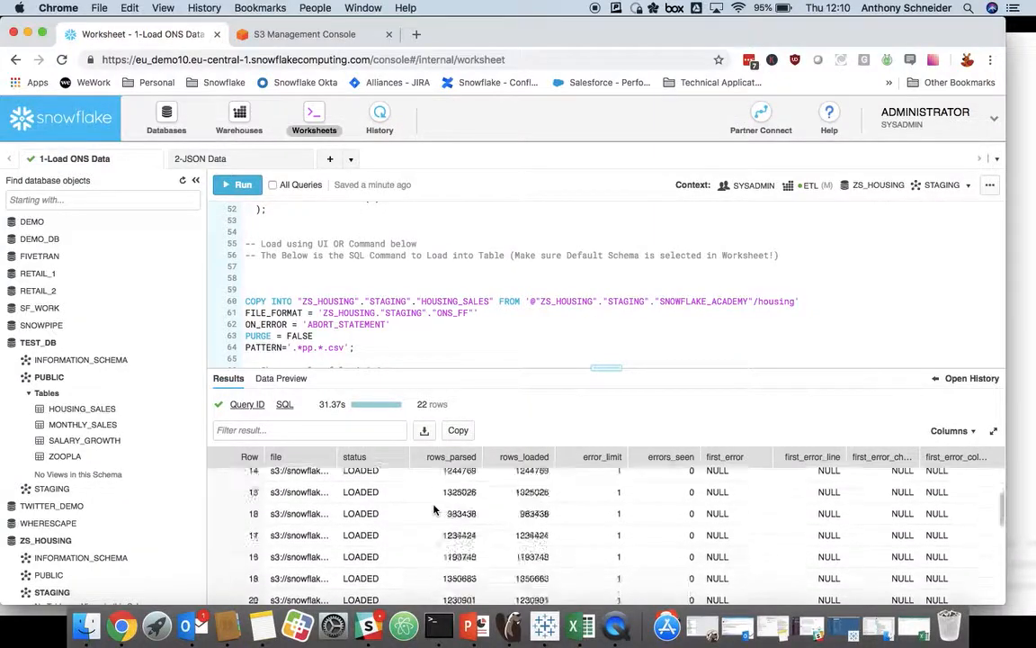
pyautogui.scroll(6, 434, 520)
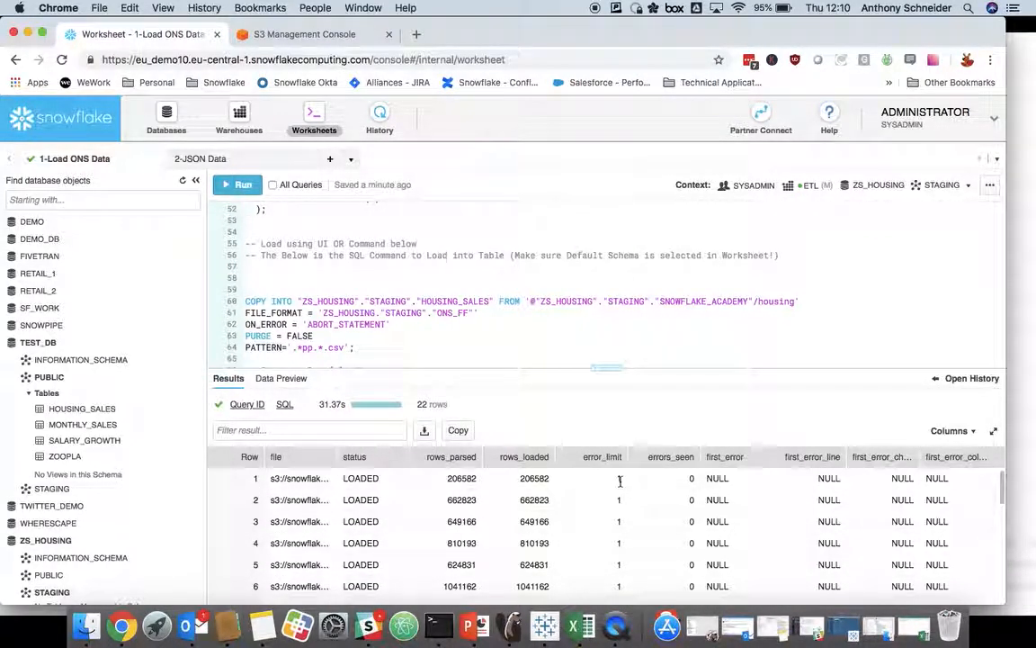
# Step: Run the sample query selecting 100 rows from housing_sales
pyautogui.scroll(-2, 440, 347)
pyautogui.scroll(-2, 441, 346)
pyautogui.press('super+Return')
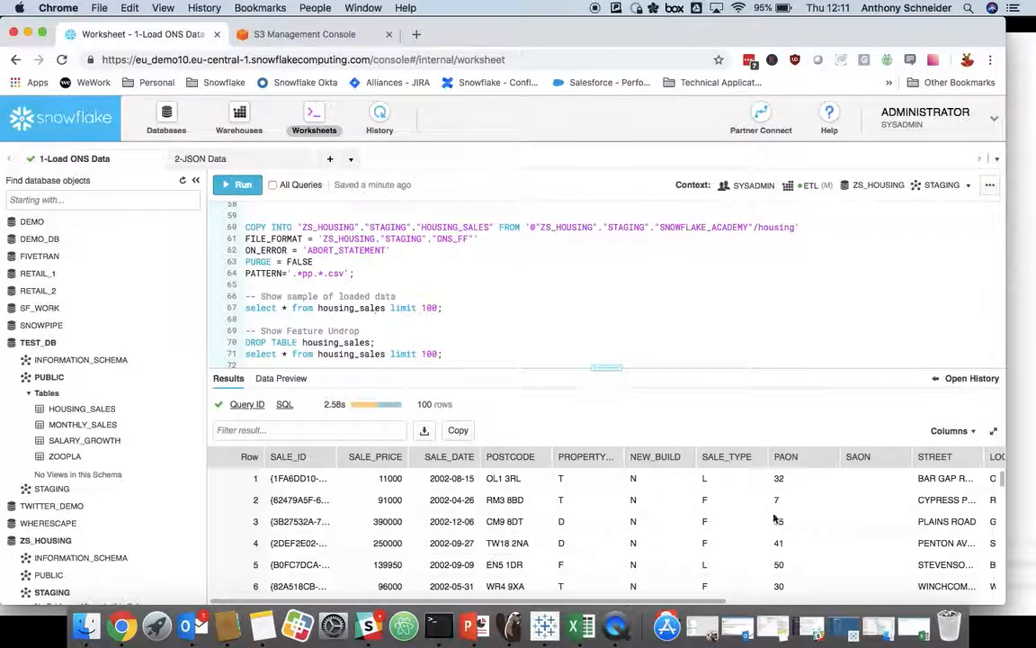
# Step: Run the DROP TABLE statement on housing_sales, and try to select 100 rows from the dropped table
pyautogui.scroll(-2, 401, 293)
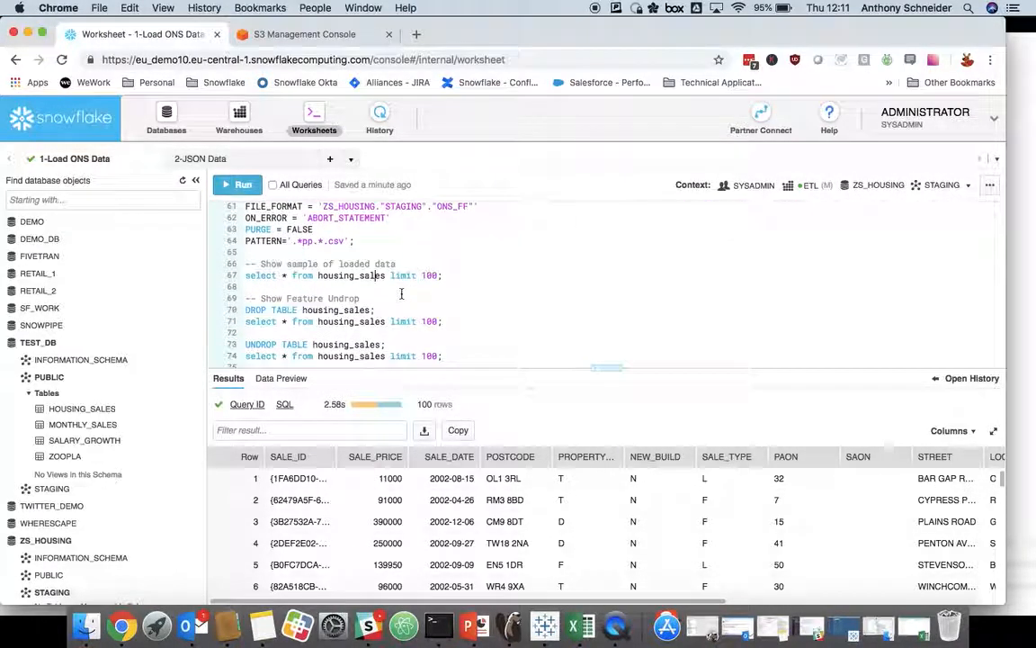
pyautogui.scroll(-1, 393, 293)
pyautogui.click(324, 301)
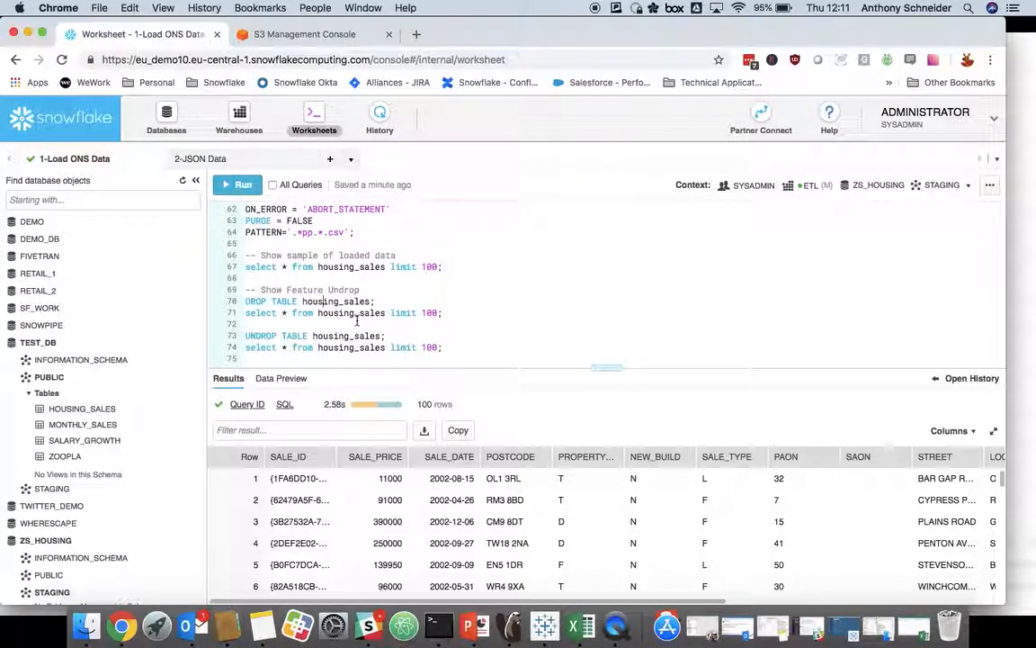
pyautogui.press('super+Return')
pyautogui.press('super+Return')
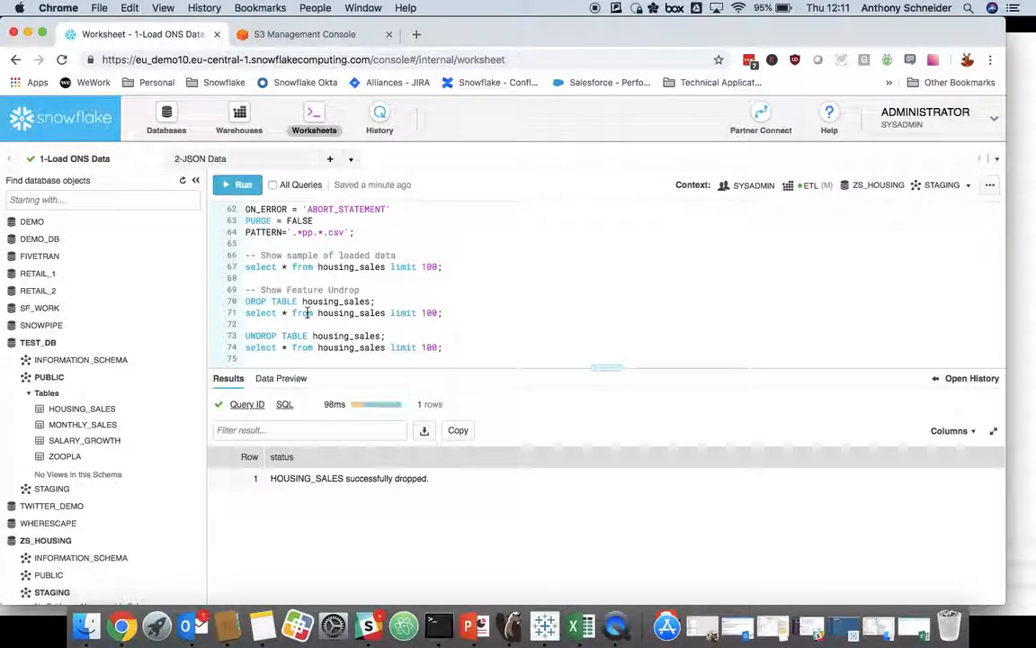
pyautogui.press('super+Return')
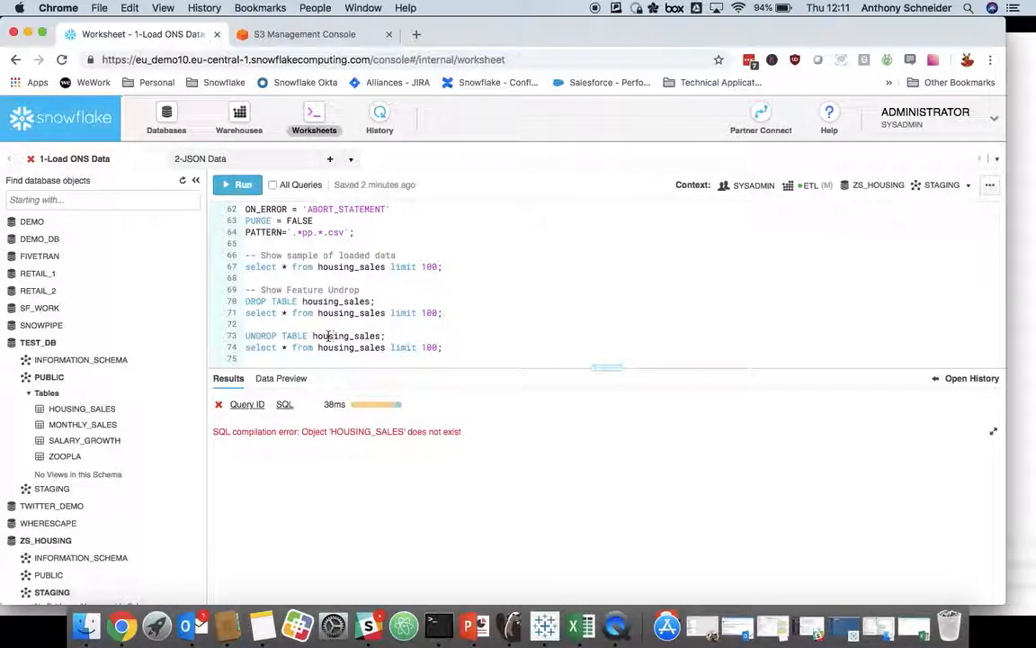
# Step: Restore housing_sales with the UNDROP TABLE statement, and run the 100-row select on it
pyautogui.press('super+Return')
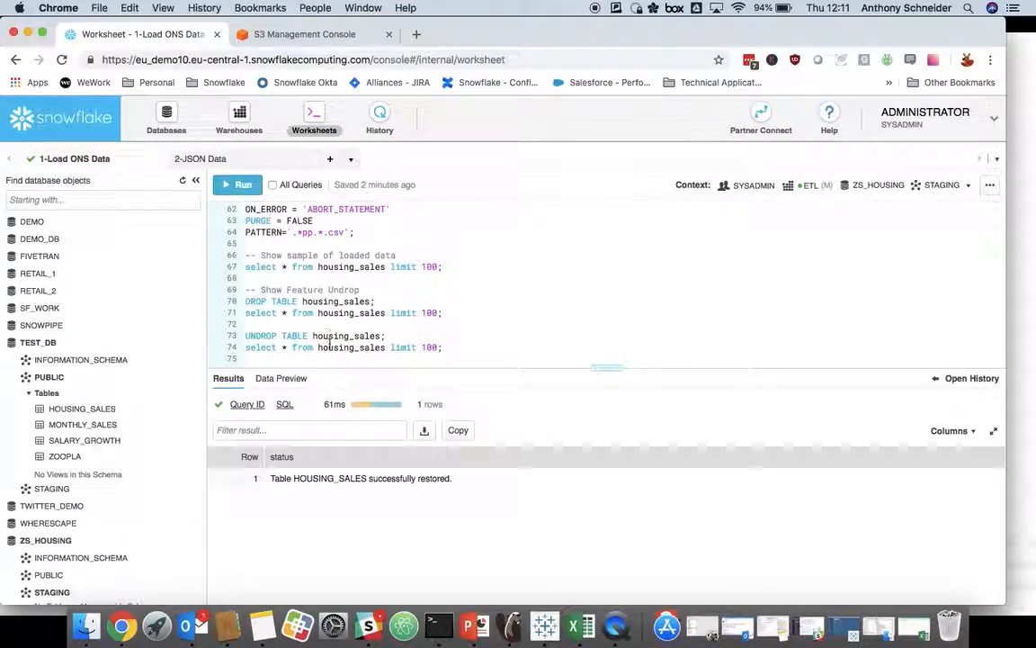
pyautogui.click(326, 346)
pyautogui.press('super+Return')
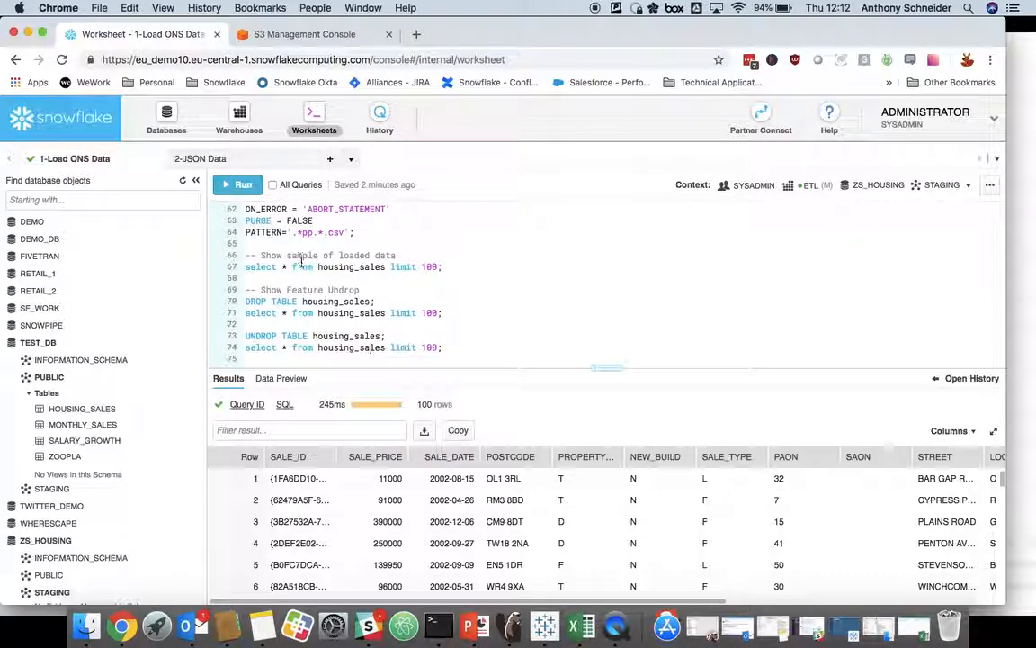
# Step: Open the 2-JSON Data worksheet and run its USE statements for the ZS_HOUSING database and the STAGING schema
pyautogui.scroll(2, 326, 280)
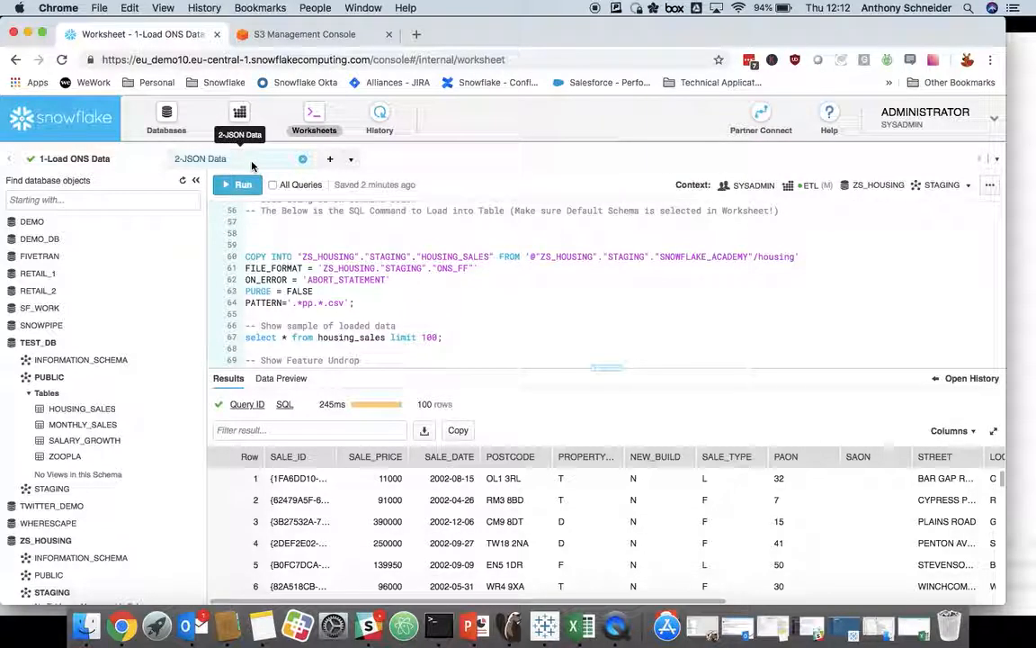
pyautogui.click(253, 165)
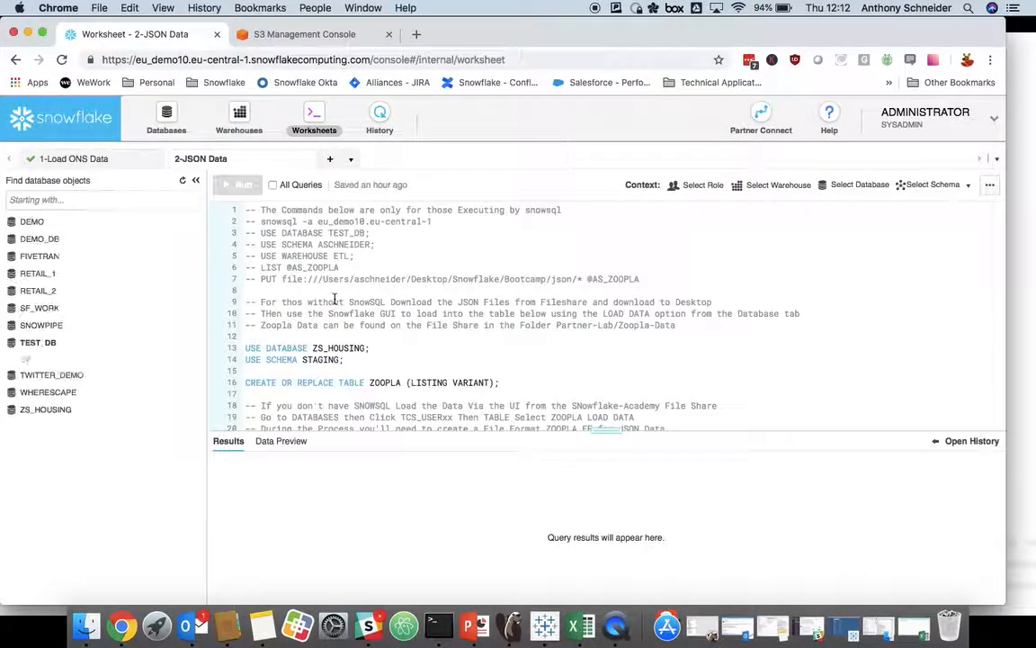
pyautogui.scroll(-2, 328, 299)
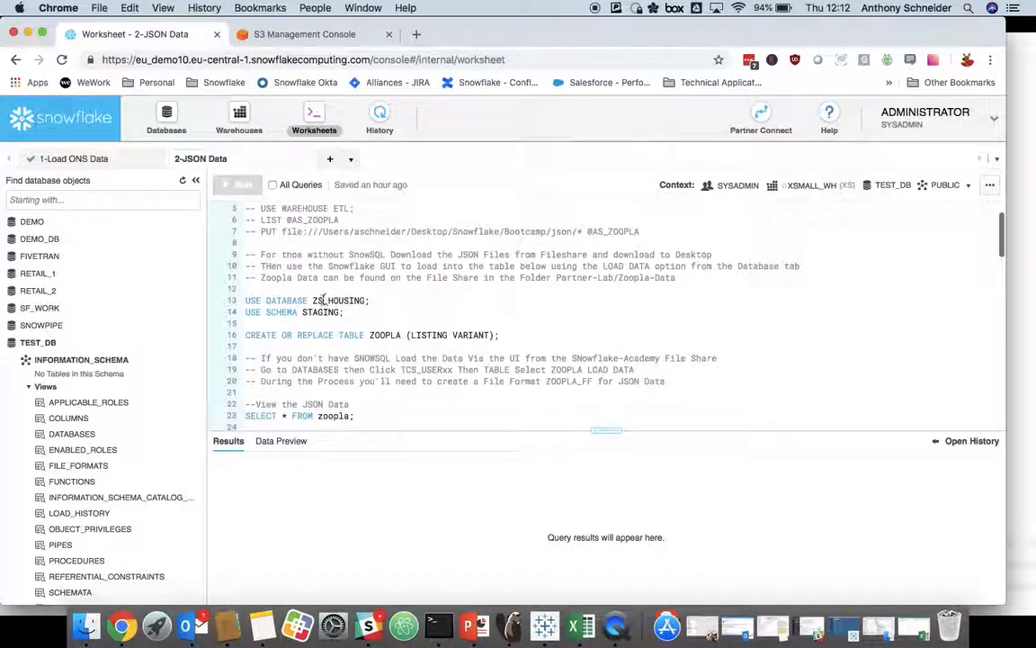
pyautogui.click(322, 301)
pyautogui.press('super+Return')
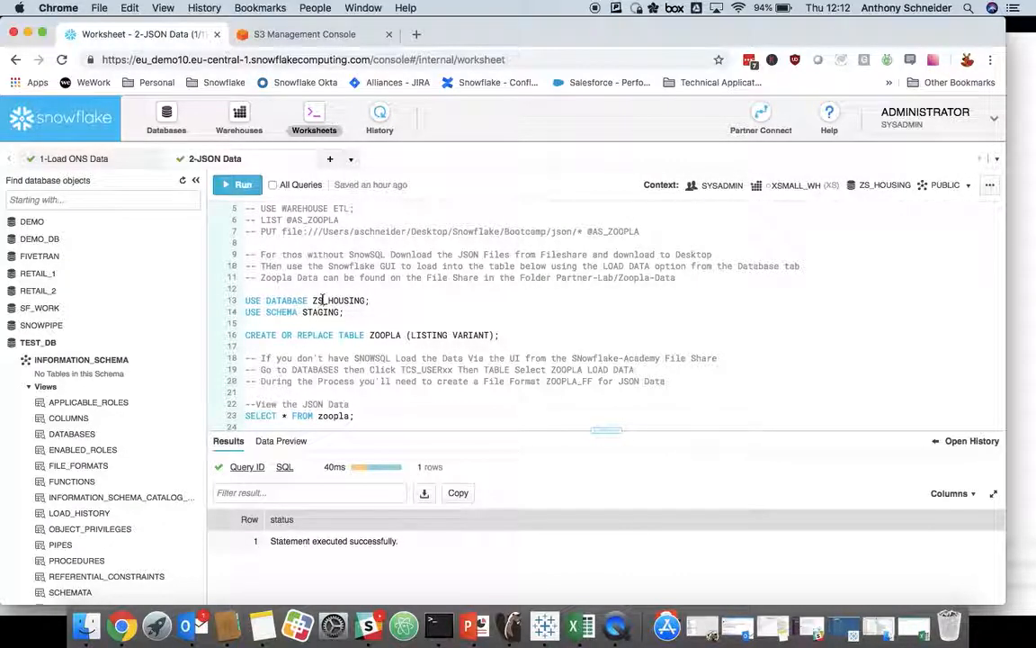
pyautogui.click(312, 311)
pyautogui.press('super+Return')
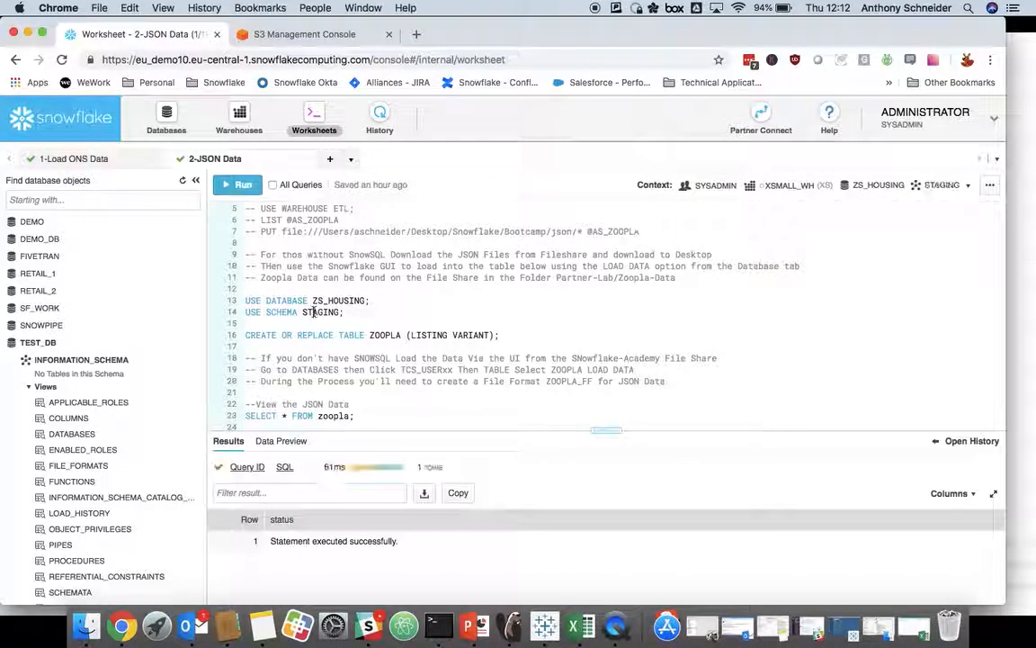
# Step: Run the statement that creates or replaces the ZOOPLA table with a LISTING column of type VARIANT
pyautogui.scroll(-2, 315, 306)
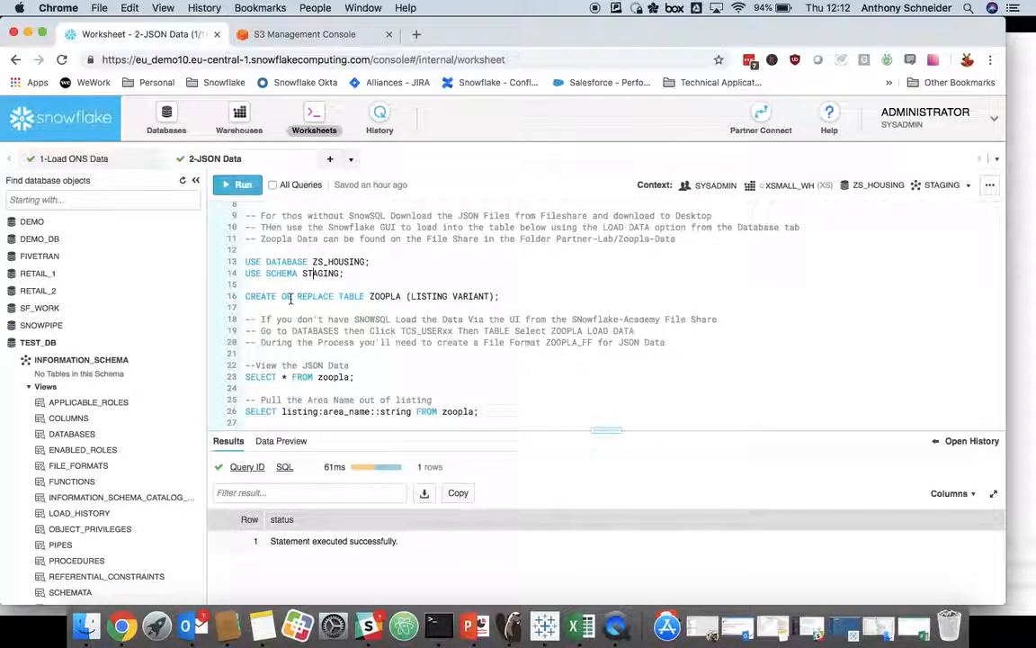
pyautogui.doubleClick(489, 296)
pyautogui.click(382, 304)
pyautogui.click(380, 297)
pyautogui.doubleClick(422, 296)
pyautogui.scroll(1, 414, 315)
pyautogui.click(387, 311)
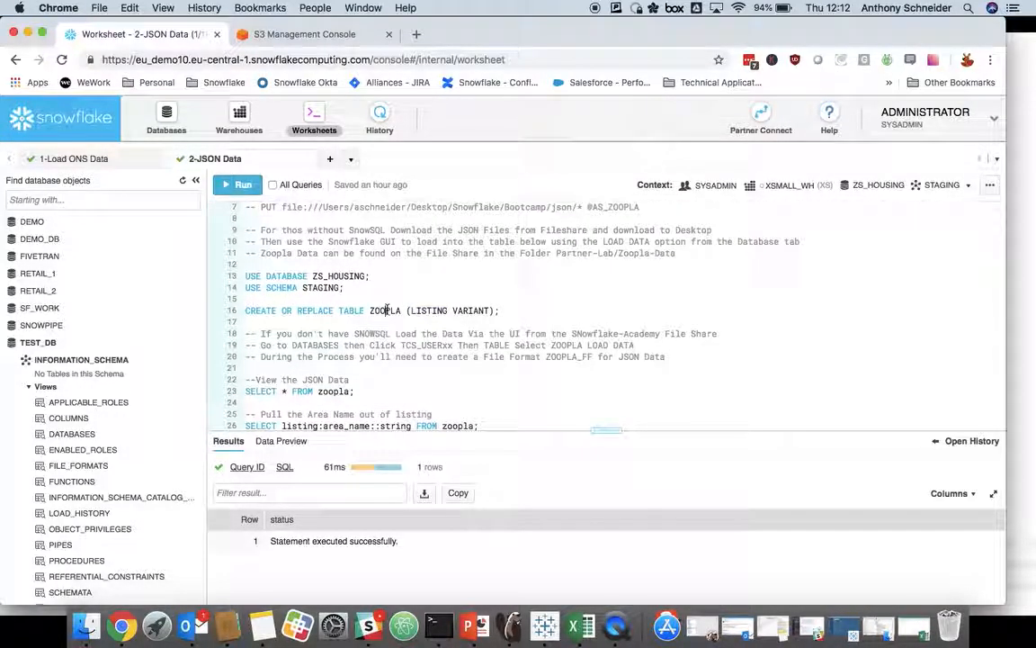
pyautogui.press('super+Return')
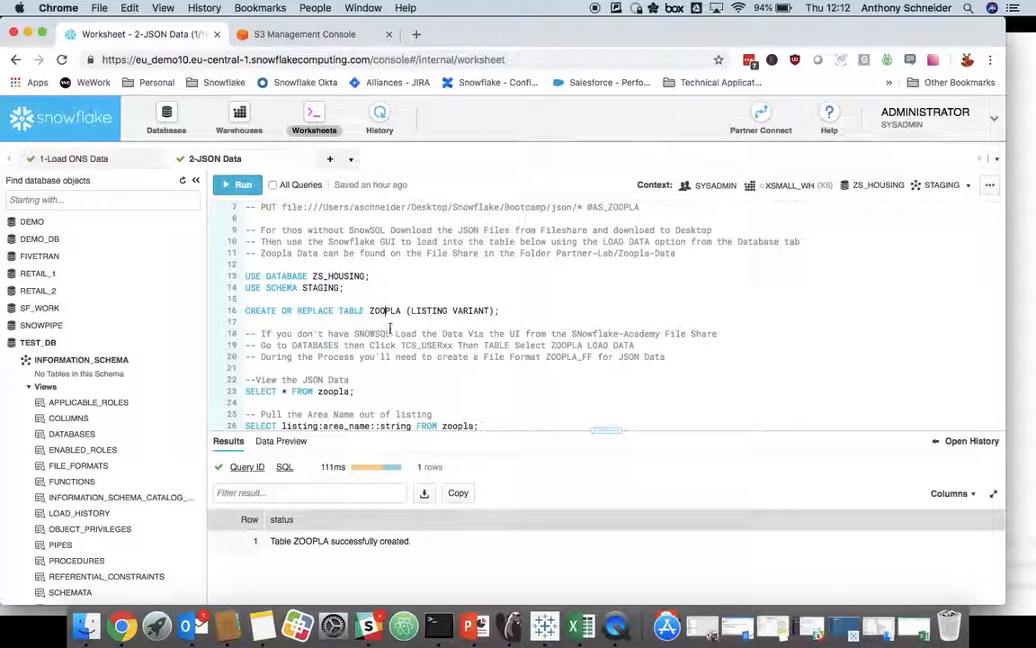
# Step: Start a data load into the ZOOPLA table of the ZS_HOUSING database, using the ETL warehouse
pyautogui.scroll(-3, 390, 328)
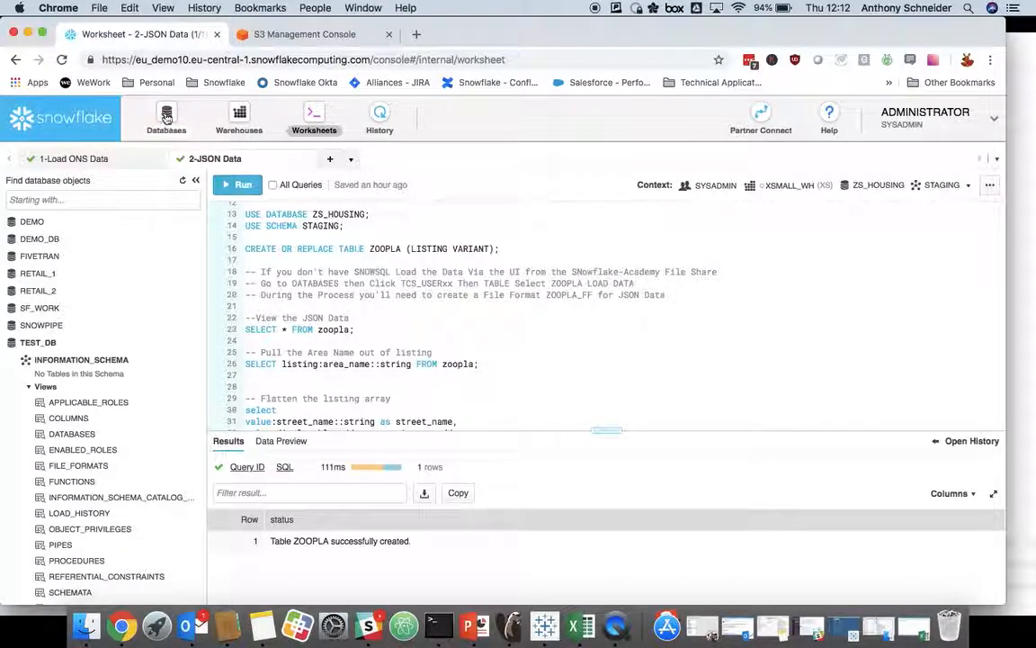
pyautogui.click(167, 117)
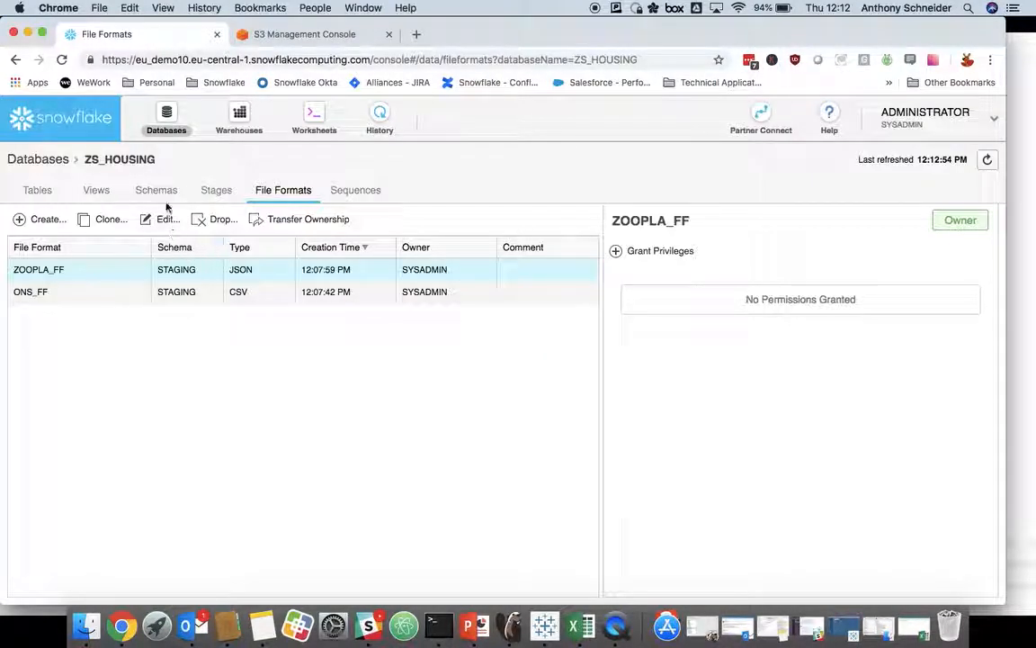
pyautogui.click(38, 191)
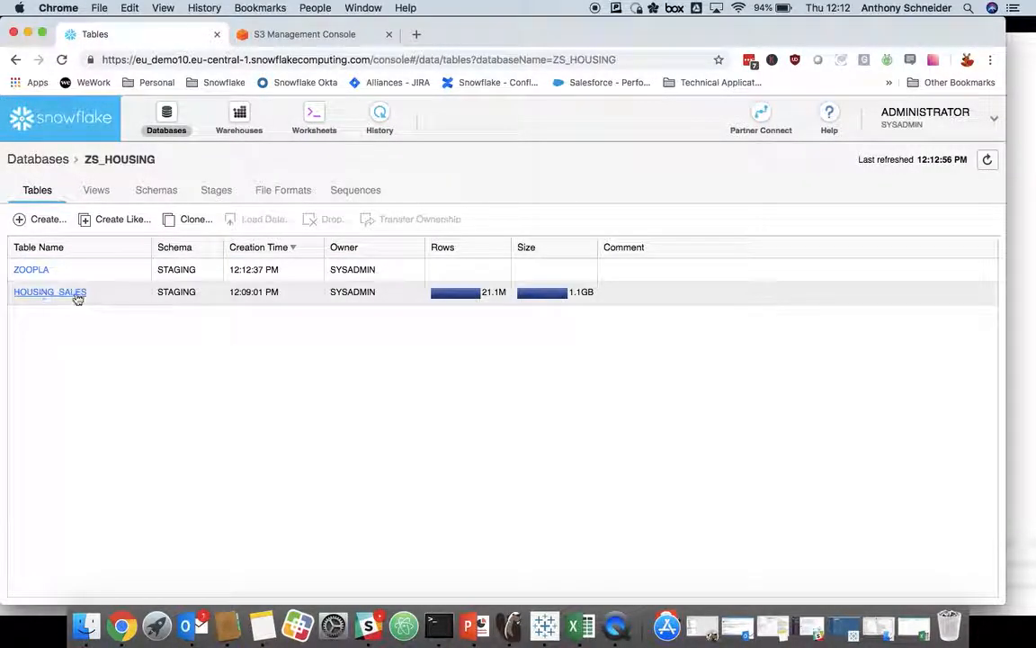
pyautogui.click(90, 274)
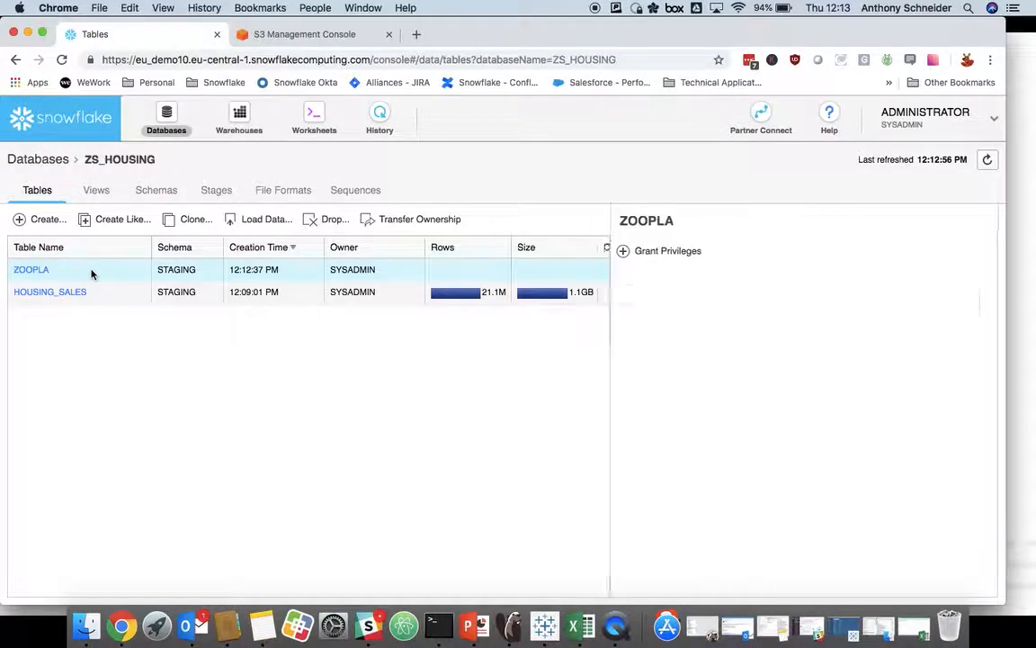
pyautogui.click(261, 220)
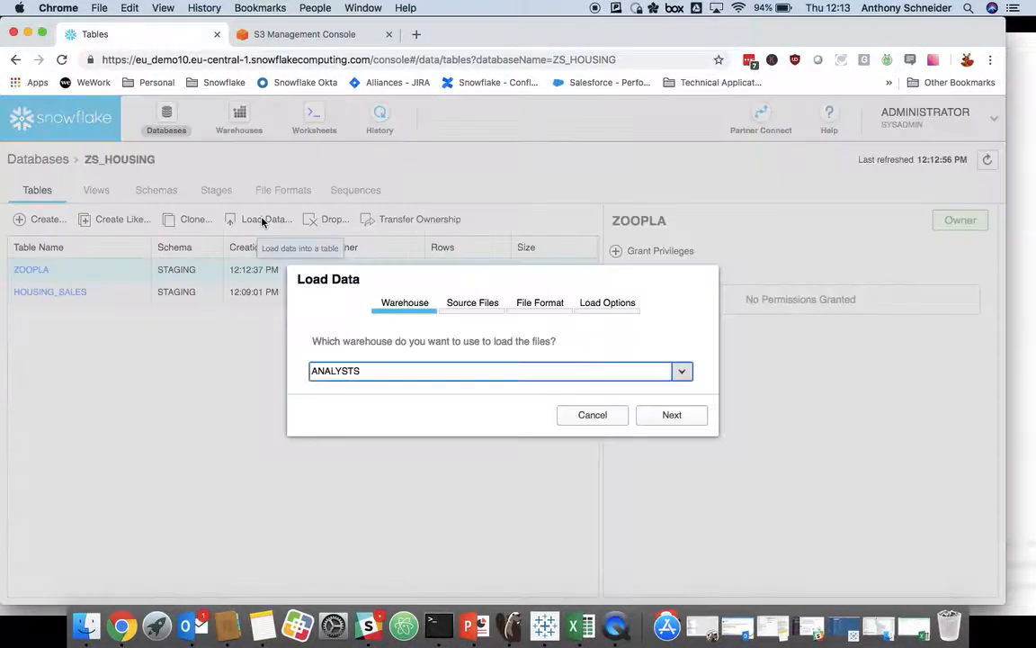
pyautogui.click(666, 372)
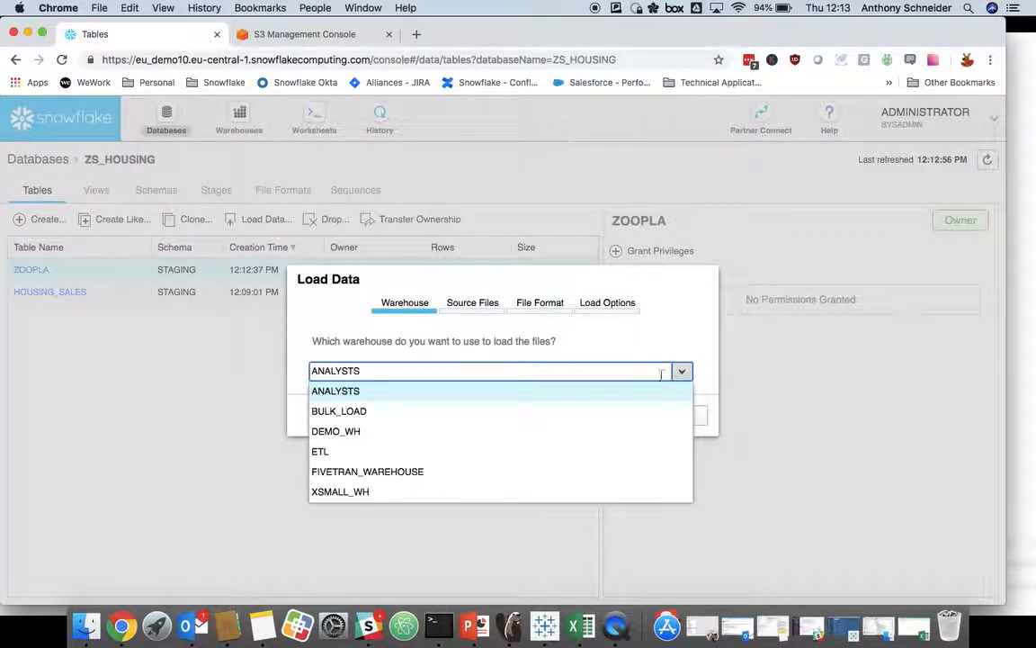
pyautogui.click(325, 452)
pyautogui.click(670, 415)
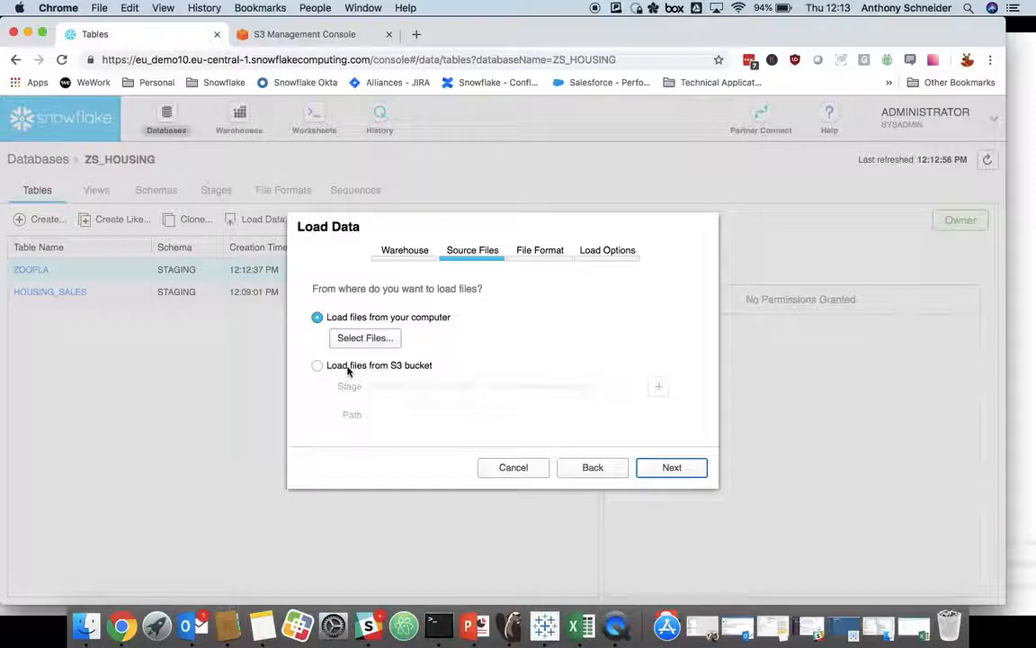
# Step: Browse the computer for source files, expanding Snowflake-Academy and its Bootcamp-Lab folder on the Box drive
pyautogui.click(366, 339)
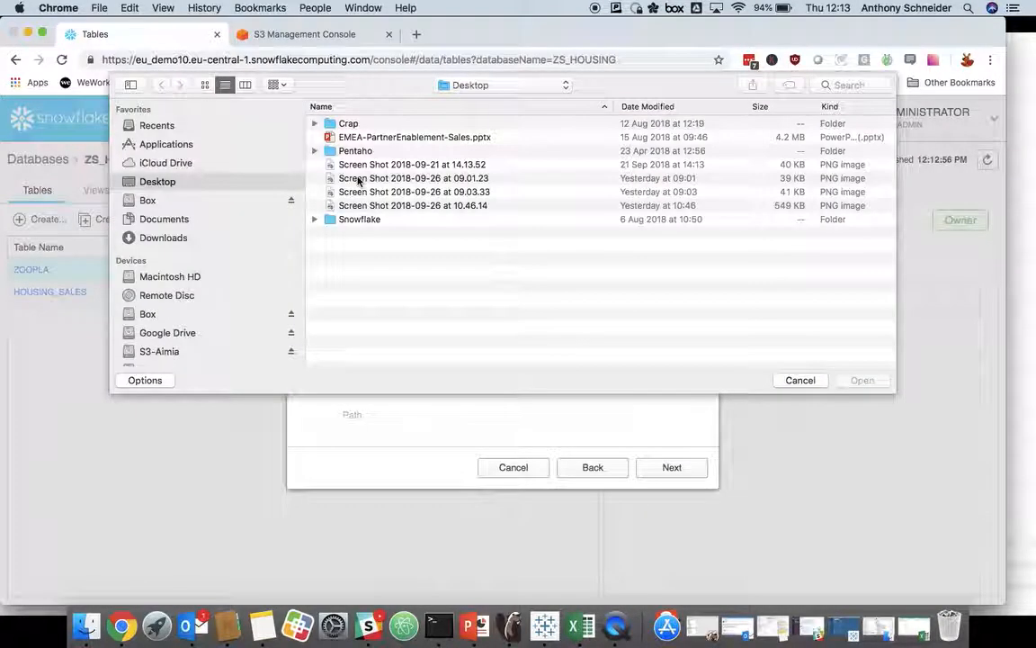
pyautogui.click(148, 314)
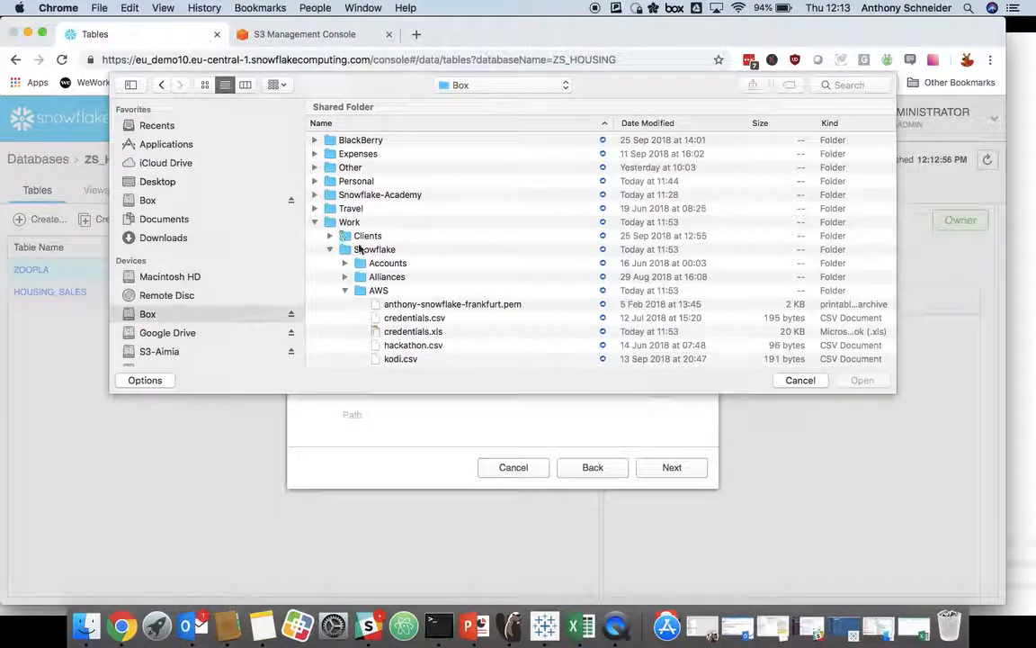
pyautogui.scroll(-1, 351, 270)
pyautogui.click(344, 268)
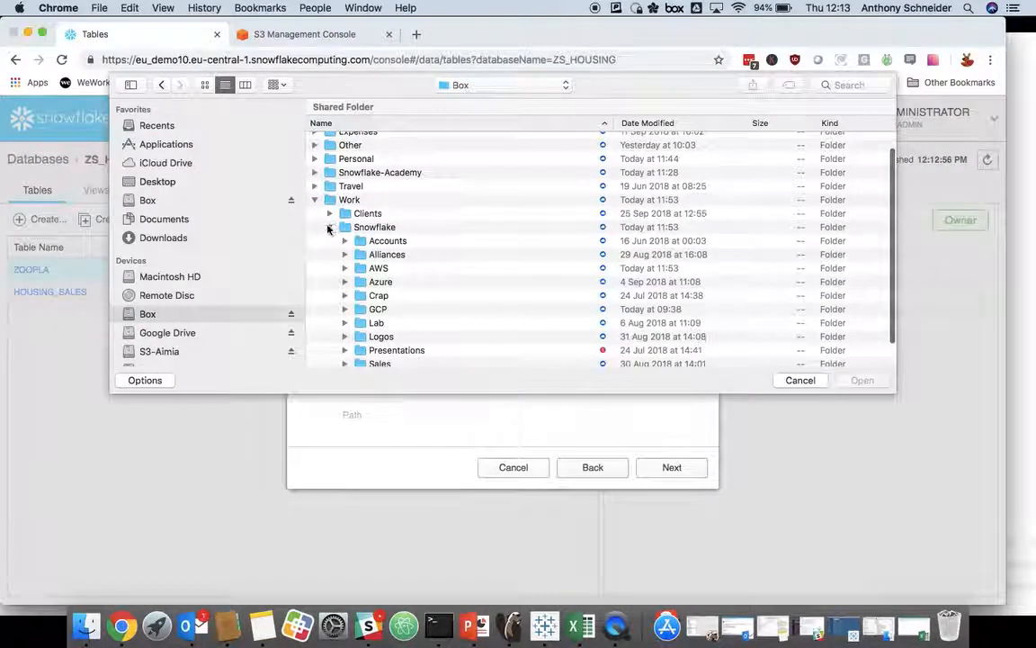
pyautogui.scroll(1, 328, 229)
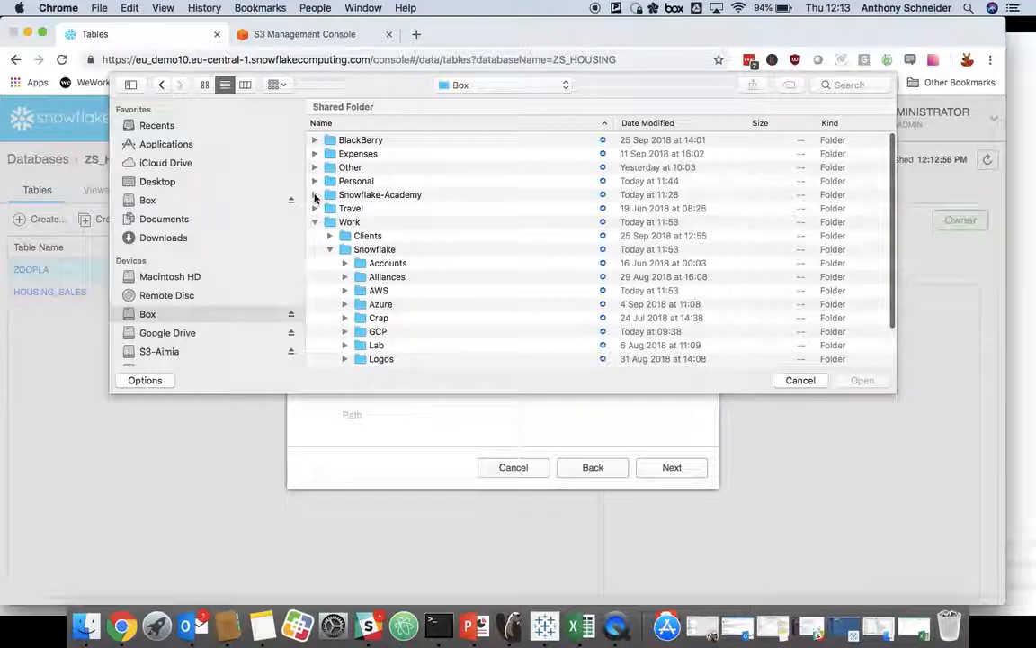
pyautogui.click(315, 195)
pyautogui.click(330, 209)
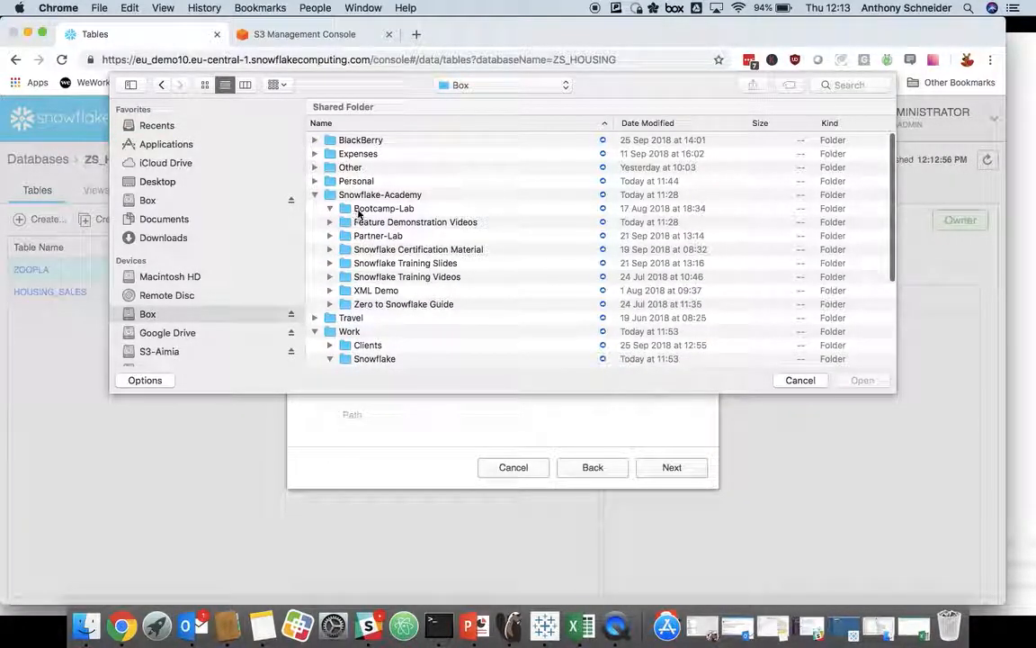
pyautogui.click(361, 209)
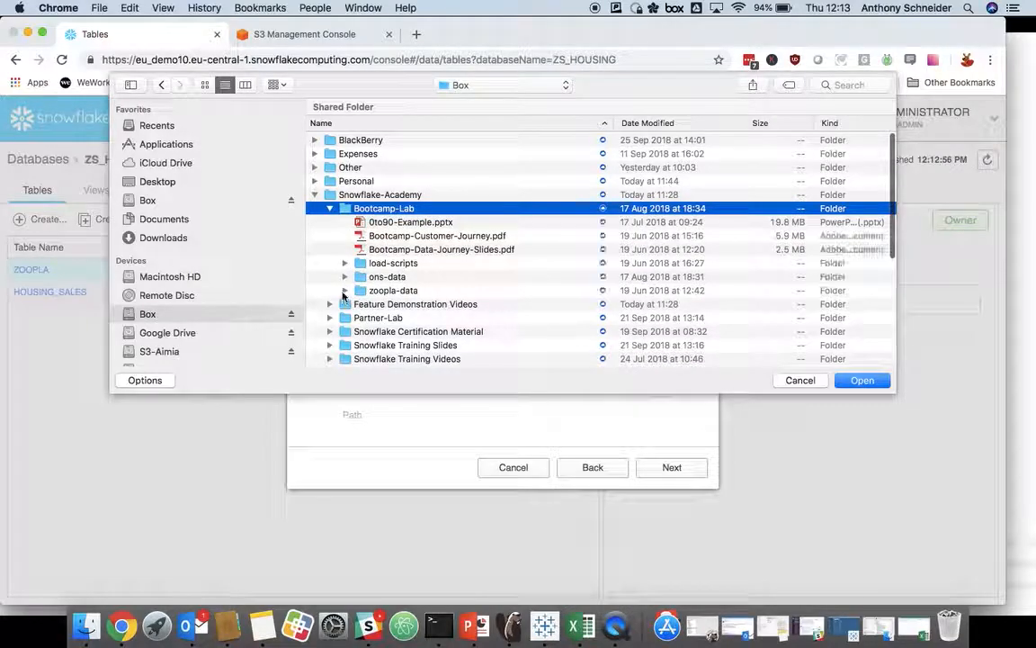
# Step: Choose all the property_listings JSON files, n12 through n111, in the zoopla-data folder as the load's source files
pyautogui.click(344, 290)
pyautogui.click(400, 304)
pyautogui.scroll(-2, 402, 313)
pyautogui.scroll(-3, 402, 312)
pyautogui.keyDown('shift'); pyautogui.click(420, 319); pyautogui.keyUp('shift')
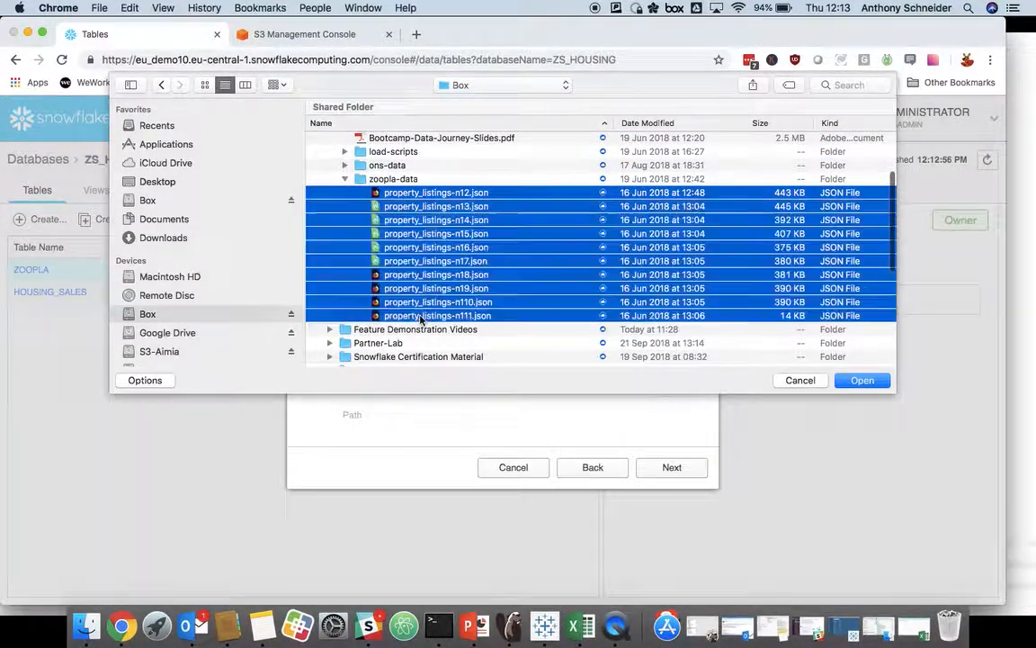
pyautogui.click(861, 380)
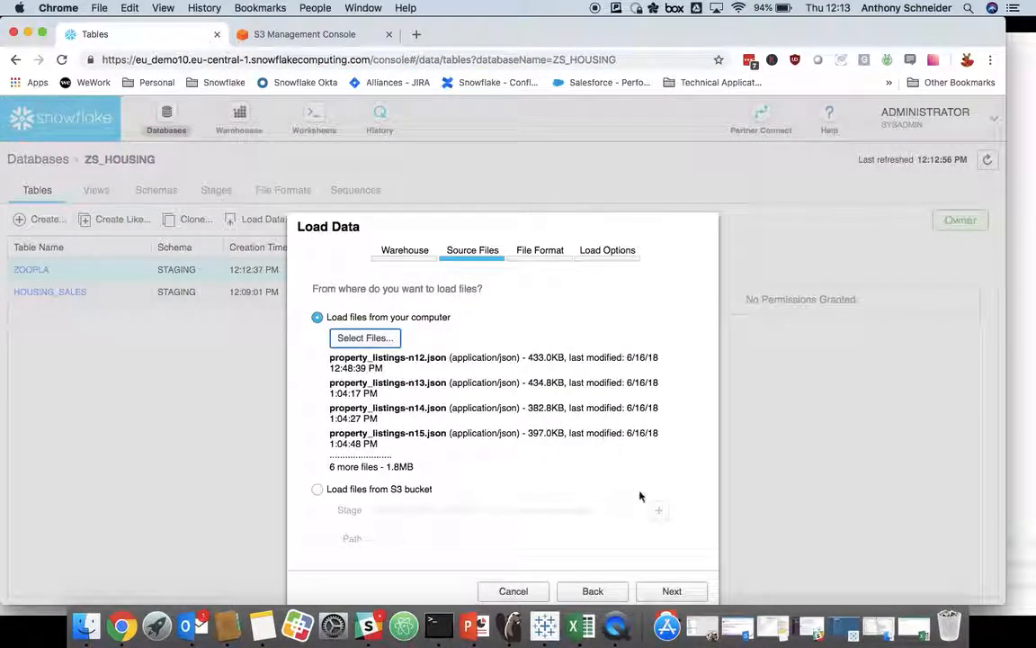
pyautogui.click(670, 591)
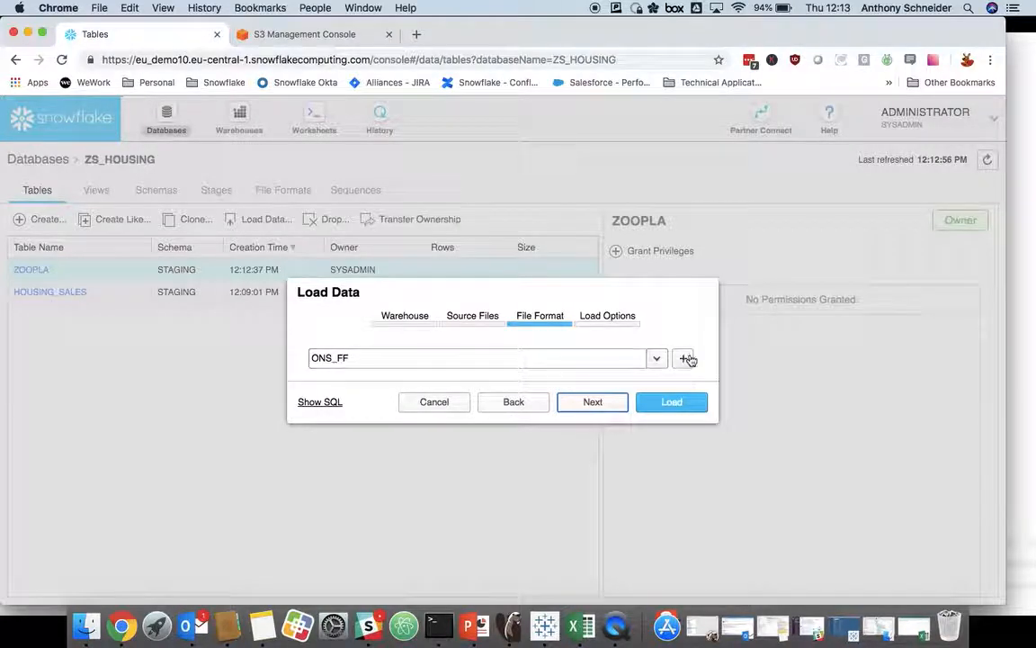
# Step: Set the load's file format to ZOOPLA_FF and keep the option to stop loading, rollback and return the error
pyautogui.click(657, 358)
pyautogui.click(364, 399)
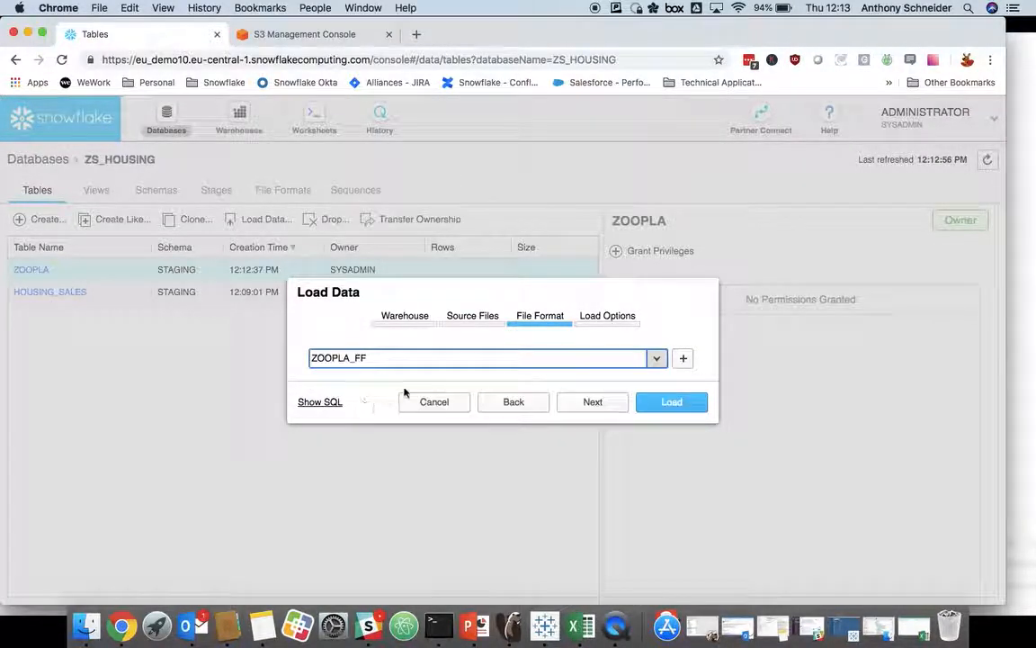
pyautogui.click(592, 402)
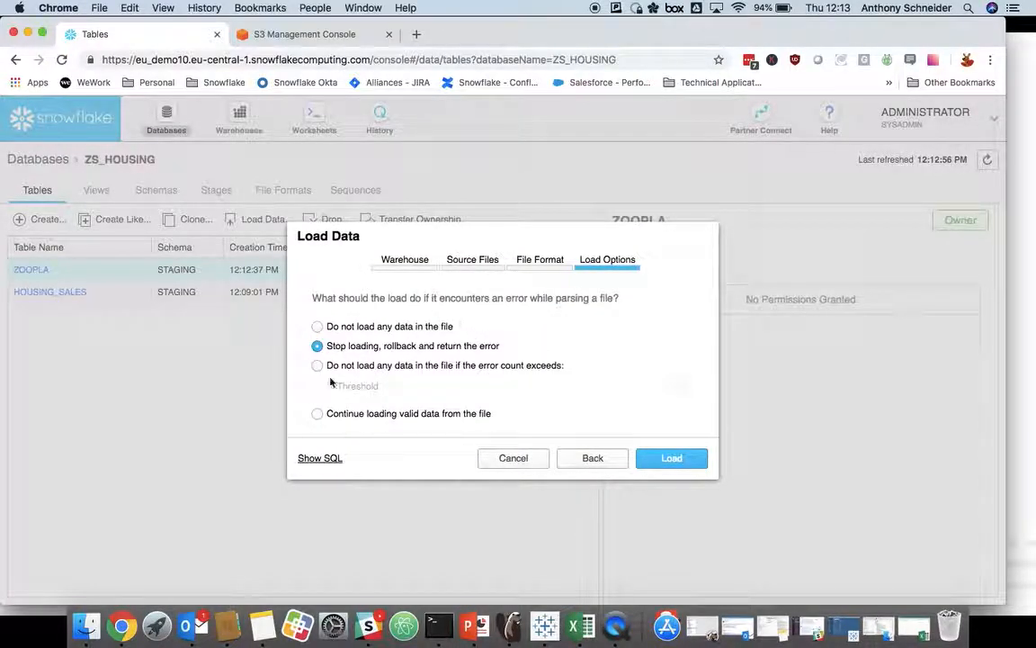
pyautogui.click(677, 464)
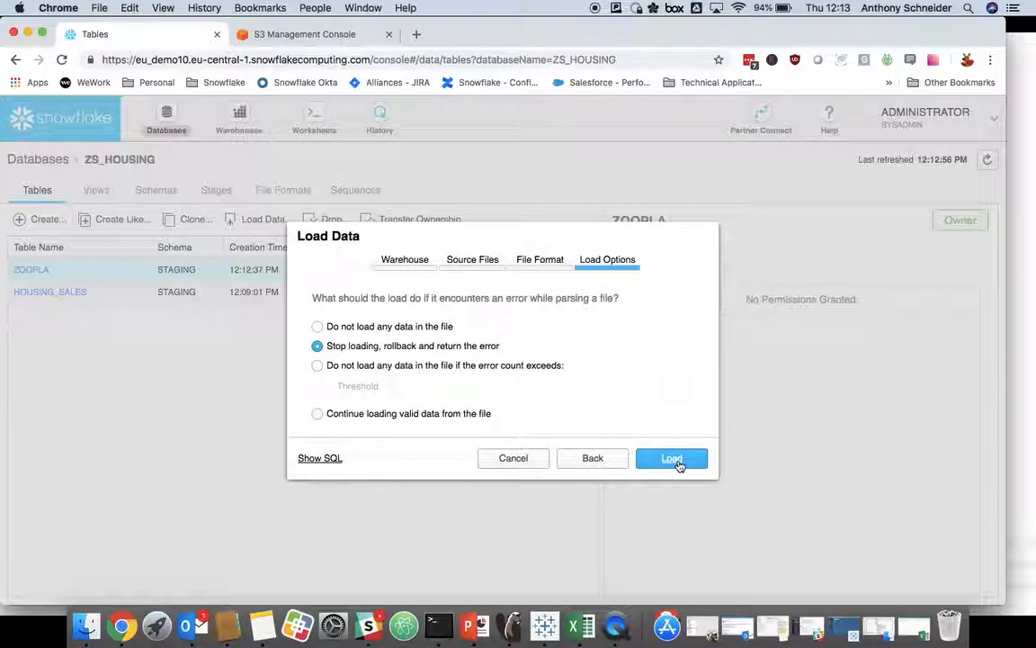
# Step: View the SQL behind the load, highlight part of its COPY INTO statement, and return to the load options
pyautogui.click(315, 458)
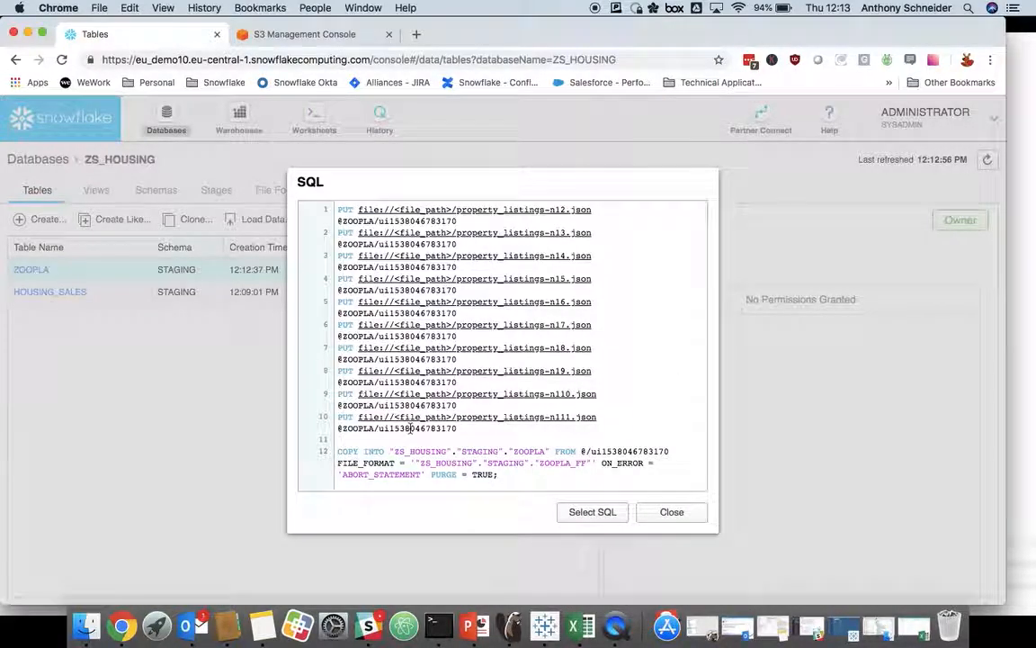
pyautogui.moveTo(376, 451); pyautogui.dragTo(526, 463)
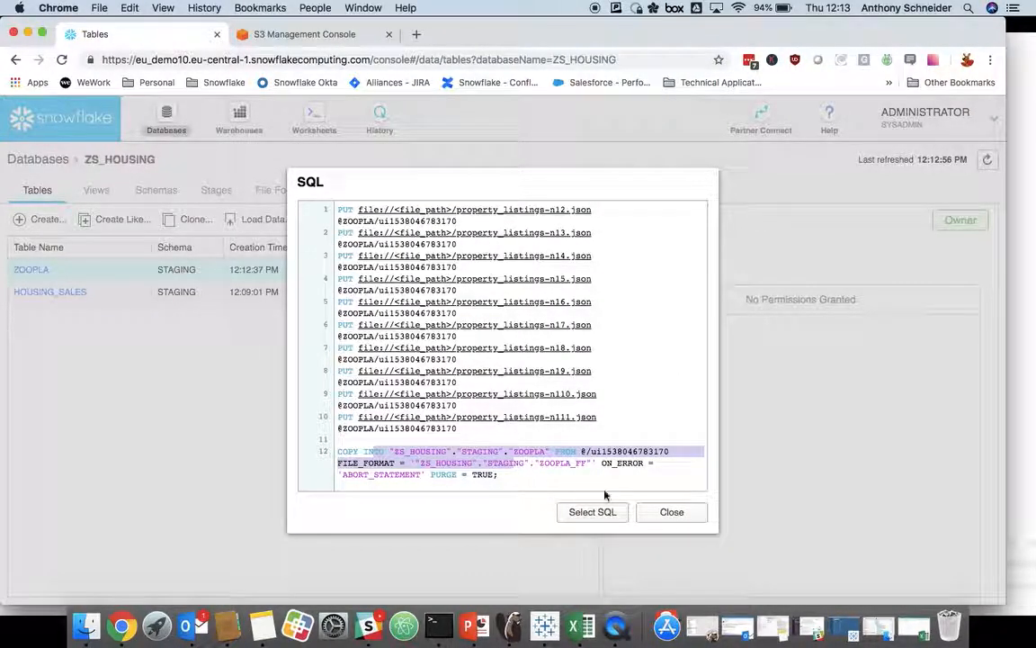
pyautogui.click(665, 511)
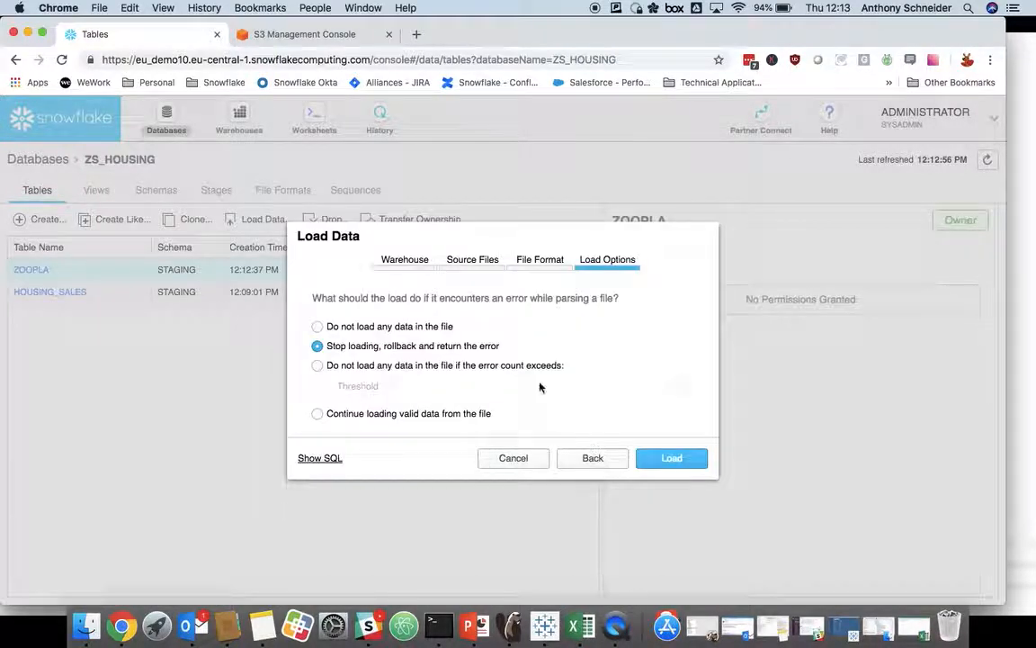
# Step: Load the JSON files into the ZOOPLA table, check the per-file load results, and dismiss them
pyautogui.click(668, 459)
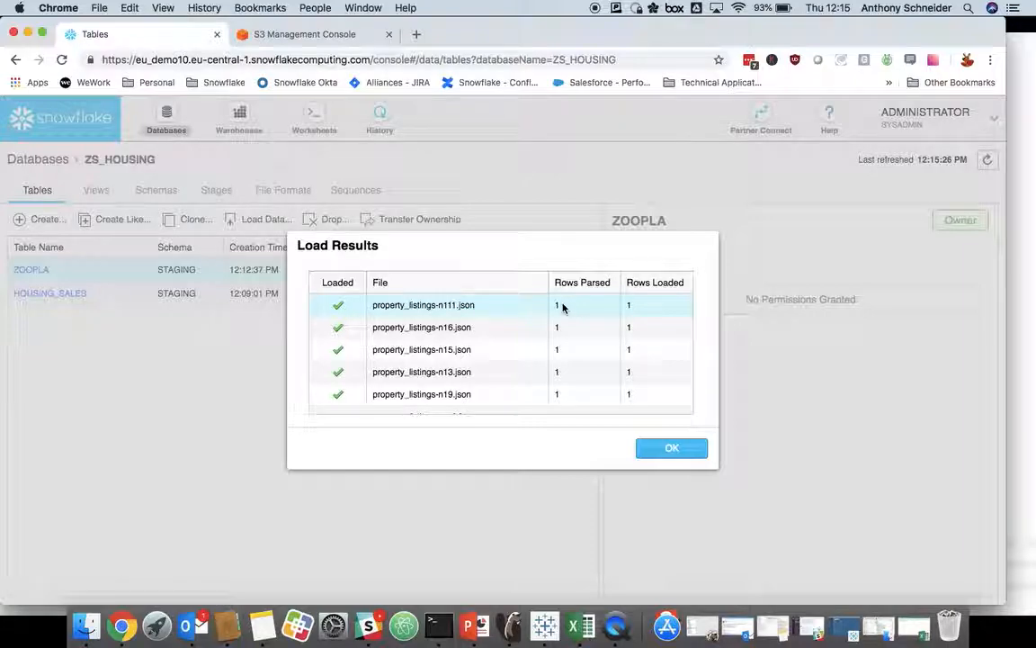
pyautogui.scroll(-3, 462, 330)
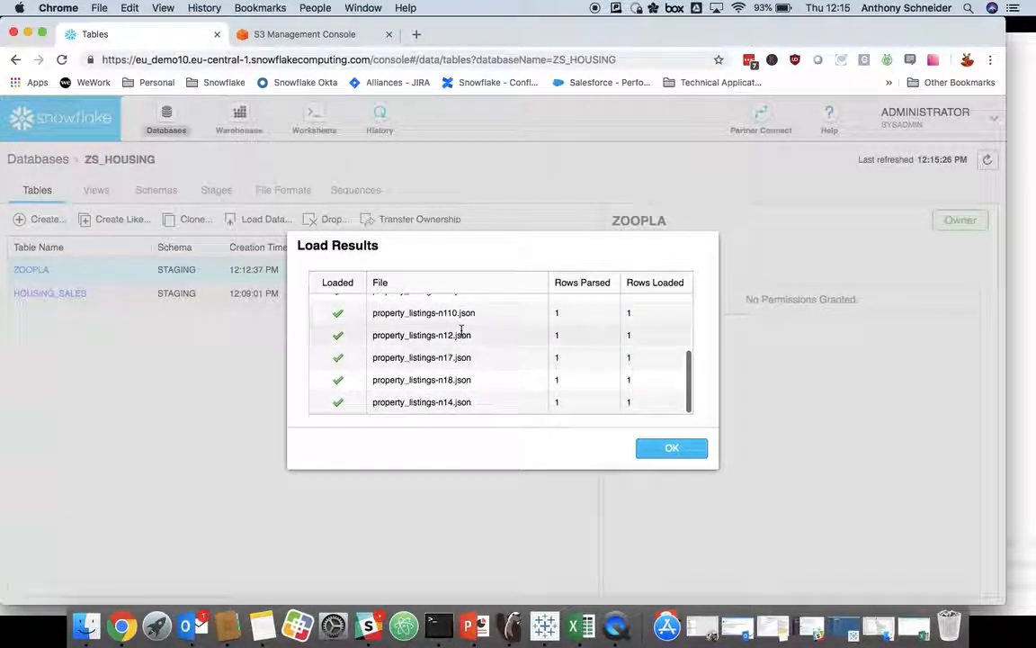
pyautogui.scroll(3, 514, 349)
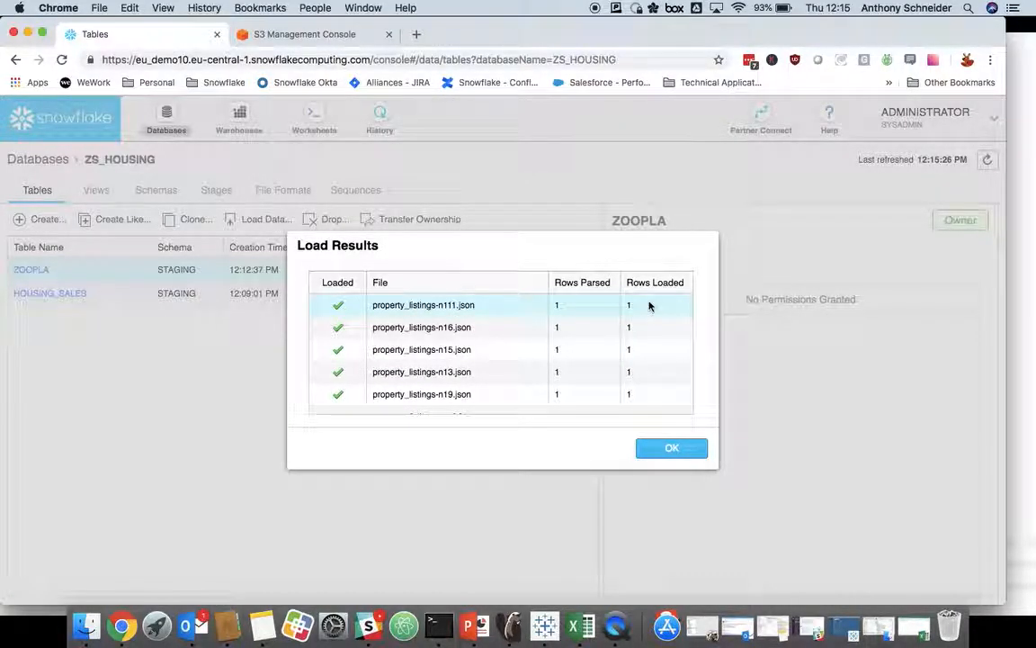
pyautogui.click(675, 449)
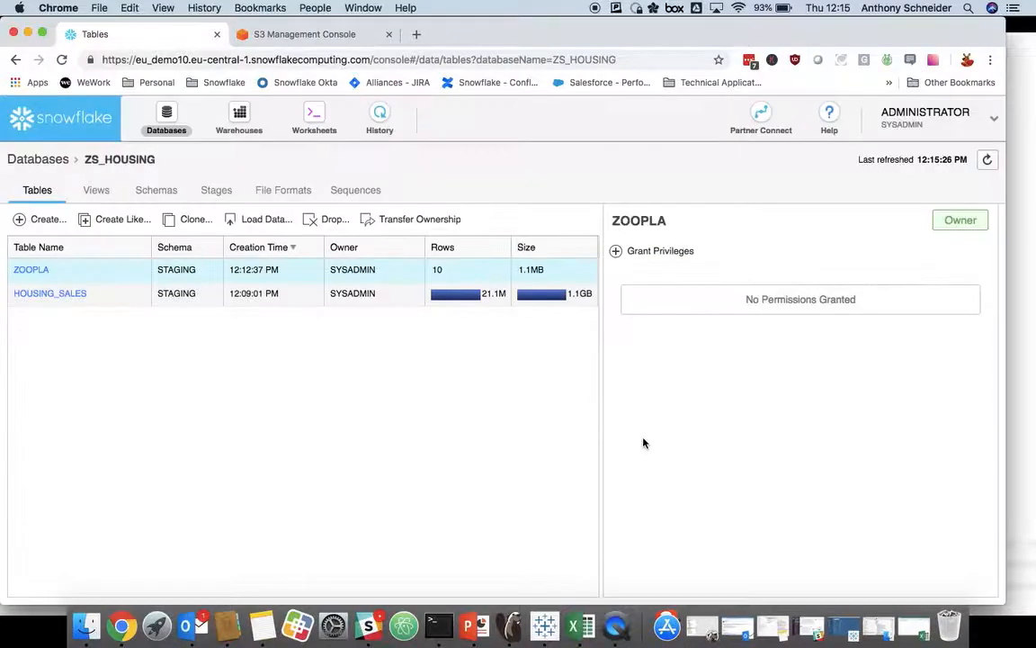
# Step: Run SELECT * FROM zoopla in the 2-JSON Data worksheet and enlarge the results area
pyautogui.click(313, 113)
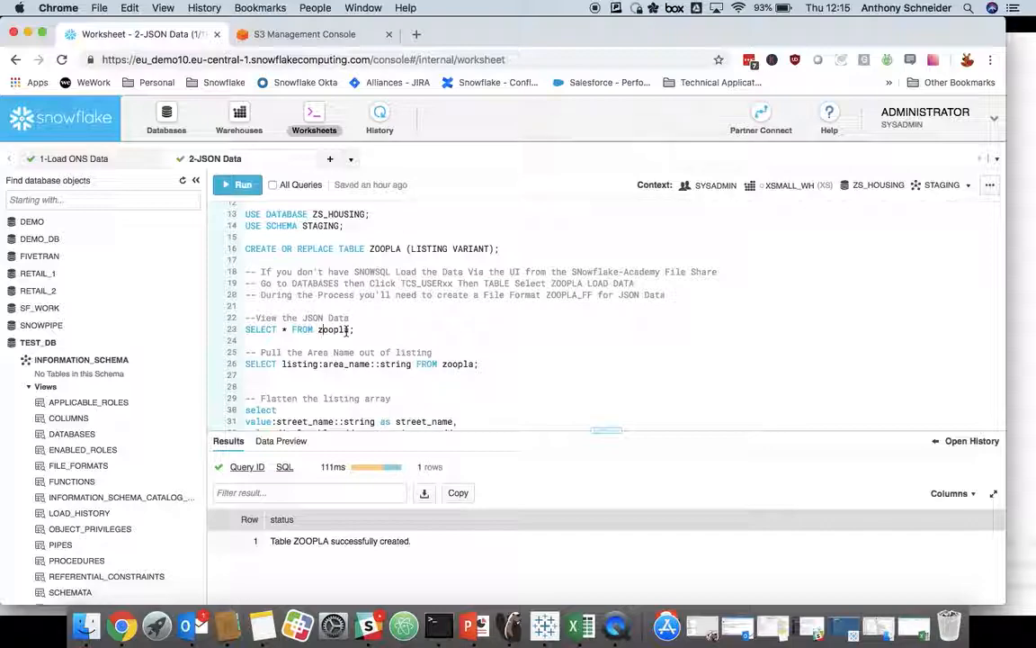
pyautogui.press('super+Return')
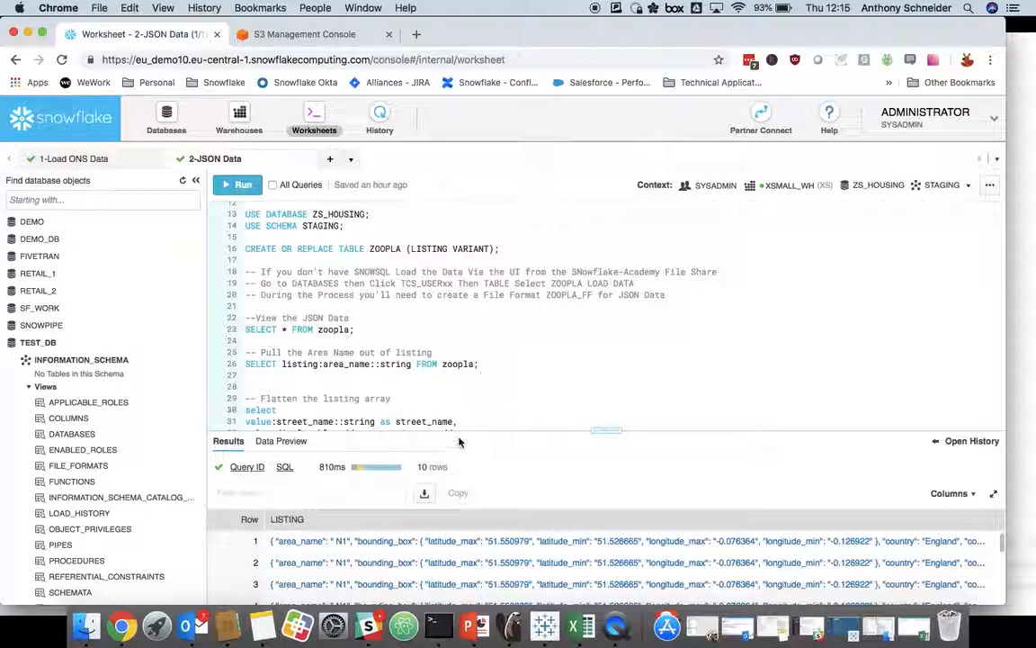
pyautogui.moveTo(458, 430); pyautogui.dragTo(455, 358)
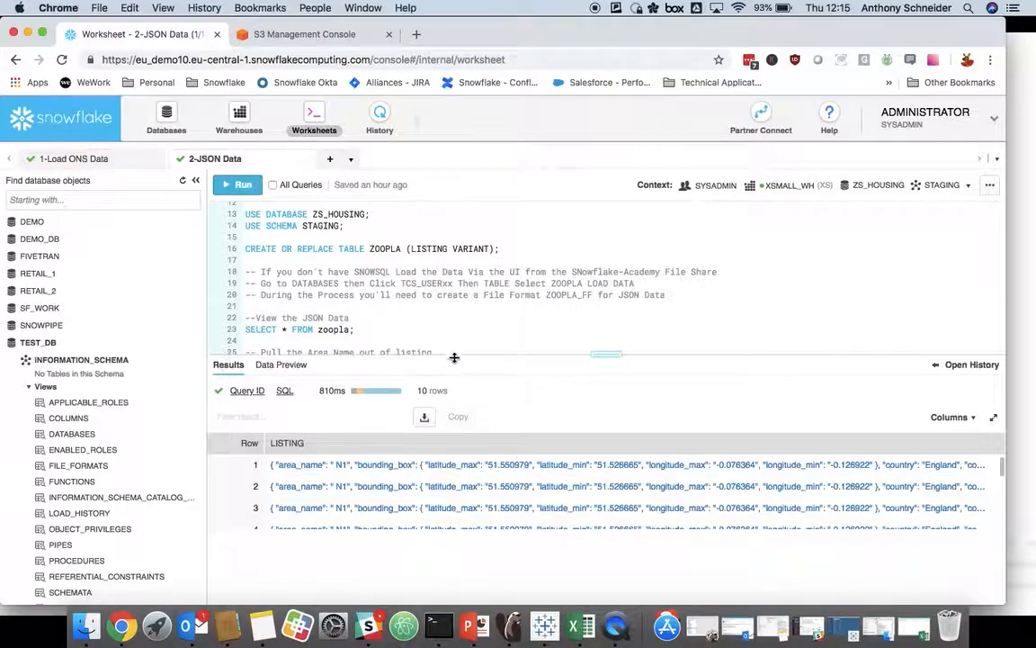
# Step: Open the details of the first row's LISTING value and highlight its area_name entry
pyautogui.doubleClick(467, 468)
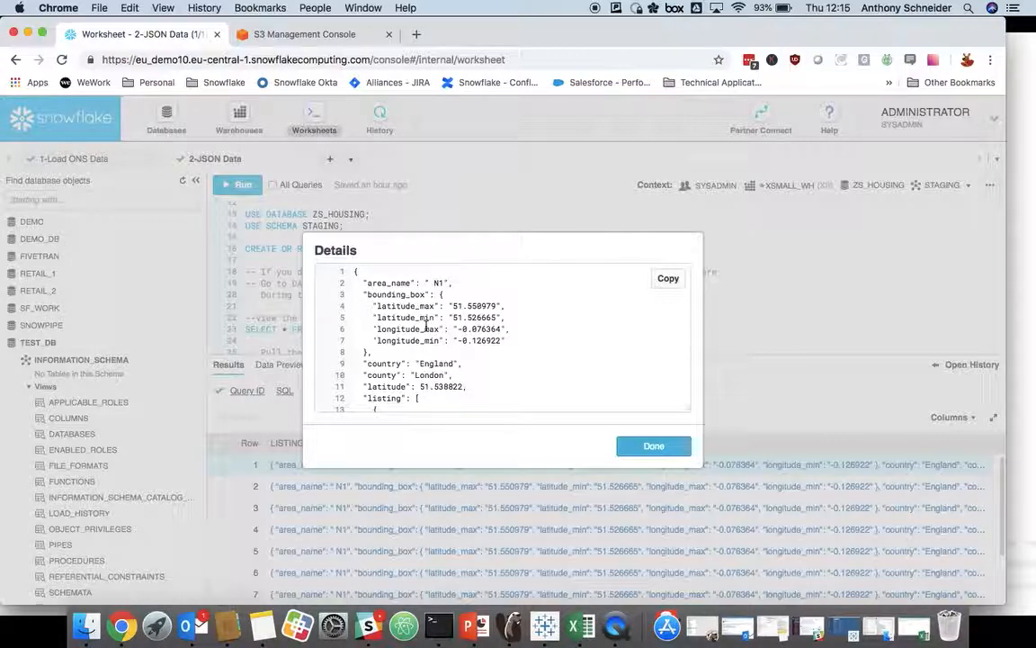
pyautogui.scroll(-3, 419, 348)
pyautogui.scroll(3, 396, 315)
pyautogui.moveTo(366, 284); pyautogui.dragTo(454, 284)
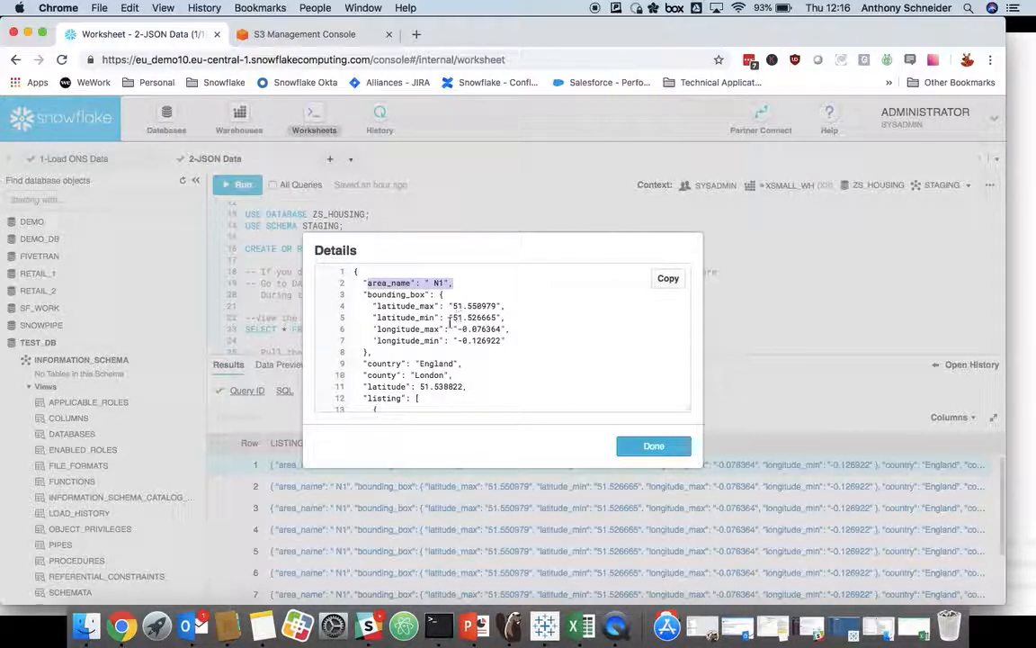
# Step: Examine the nested listing array in the first row's JSON, including its property and price change fields, then close the details
pyautogui.scroll(-1, 436, 330)
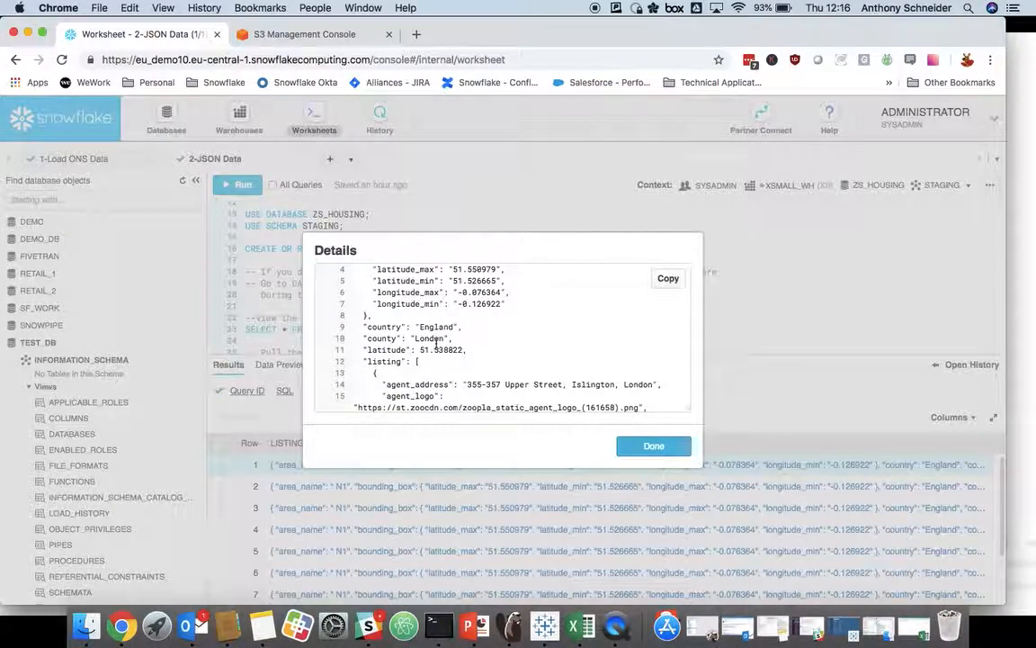
pyautogui.scroll(-3, 437, 343)
pyautogui.scroll(-4, 414, 350)
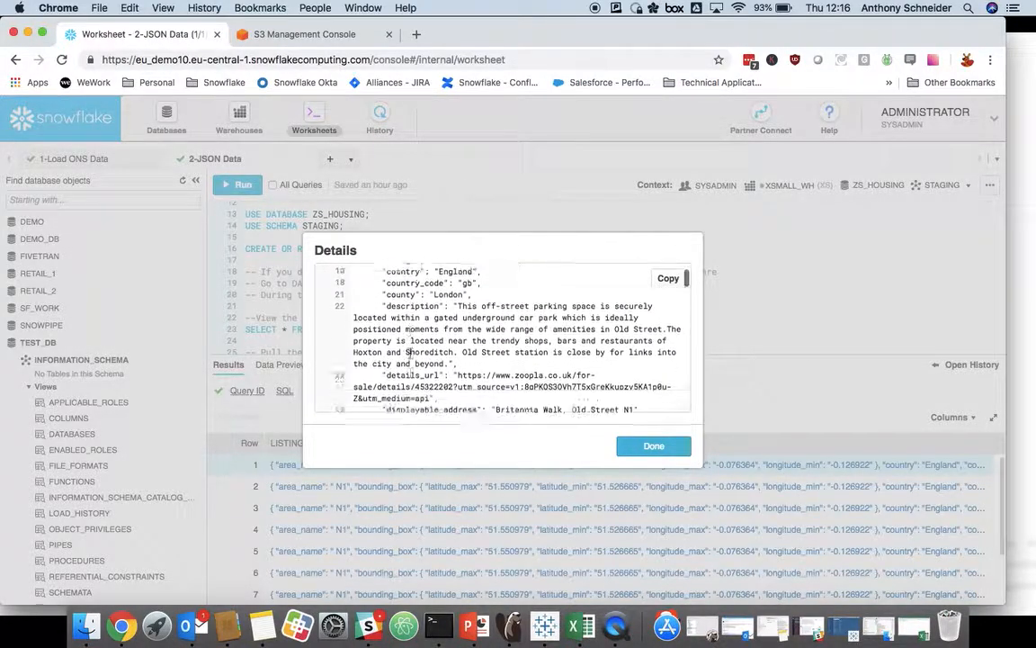
pyautogui.scroll(5, 436, 341)
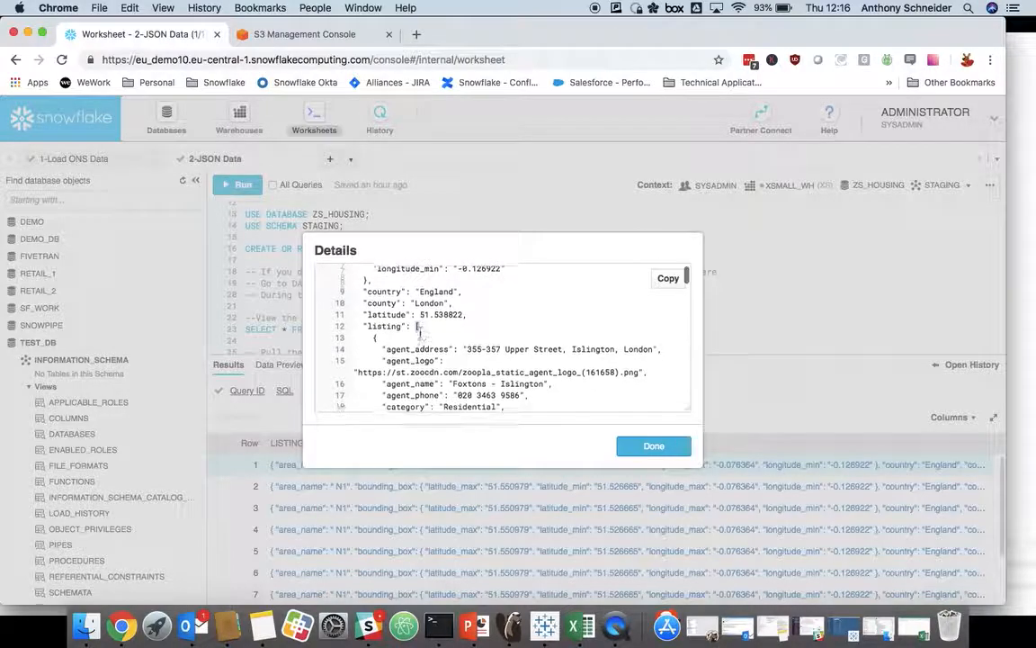
pyautogui.scroll(-4, 430, 360)
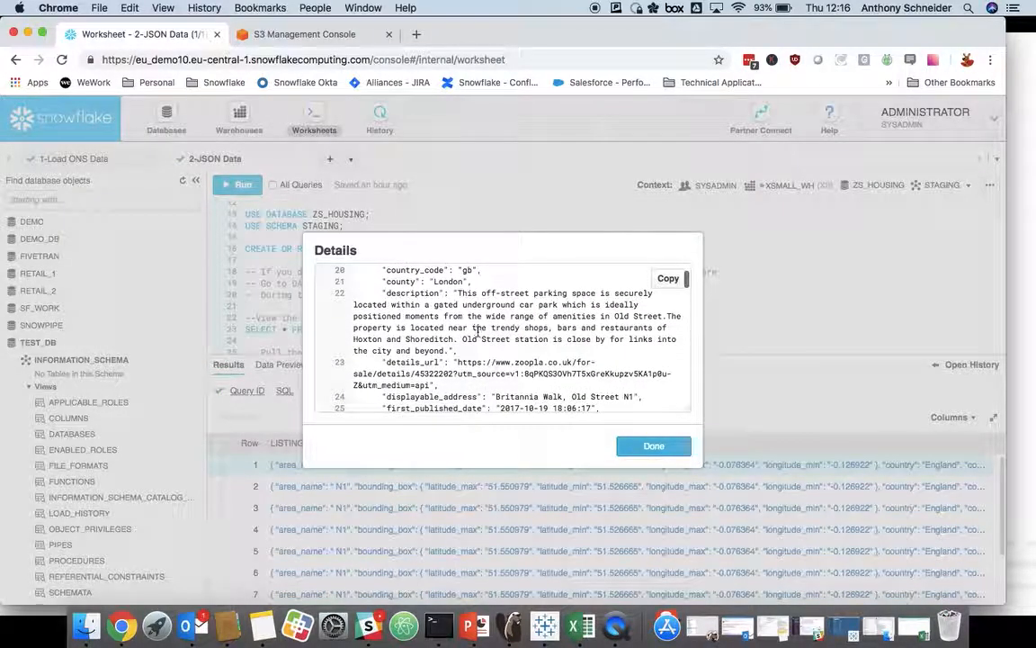
pyautogui.scroll(-20, 486, 302)
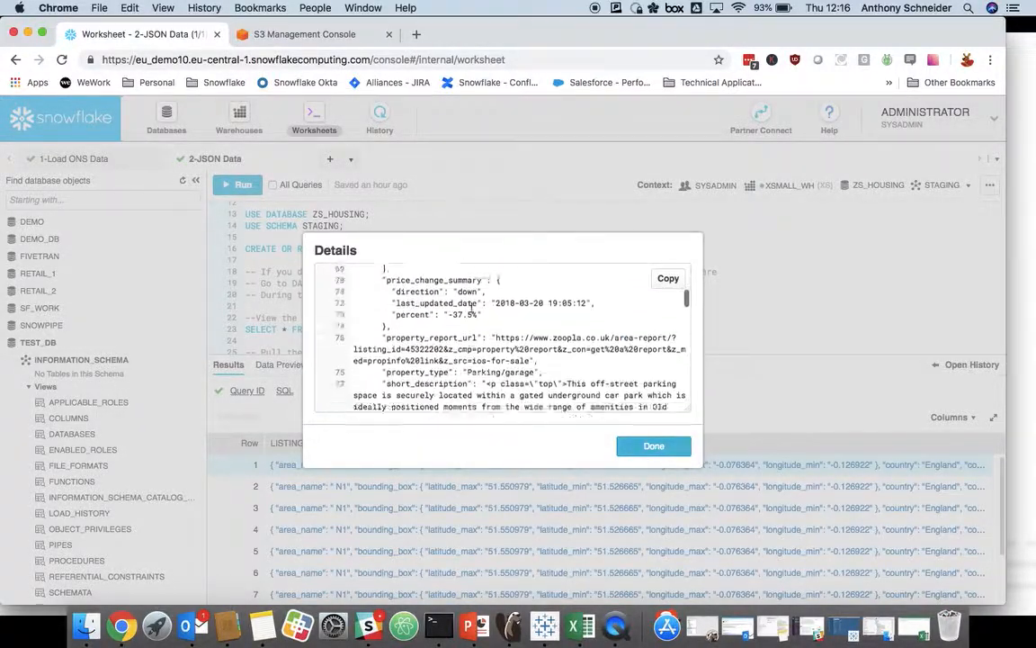
pyautogui.scroll(-12, 477, 315)
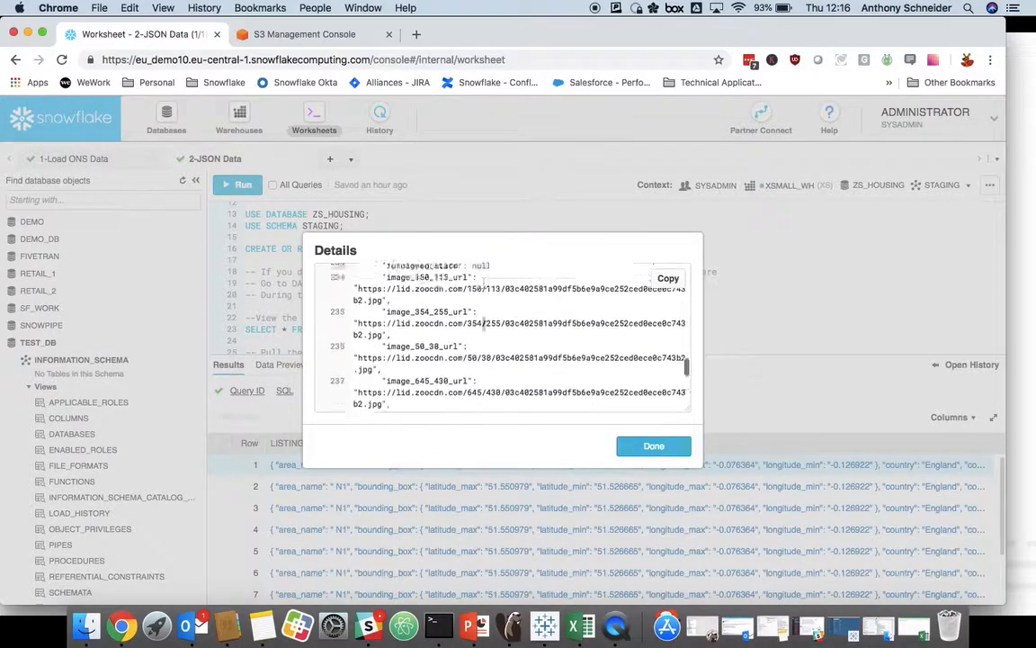
pyautogui.scroll(5, 483, 322)
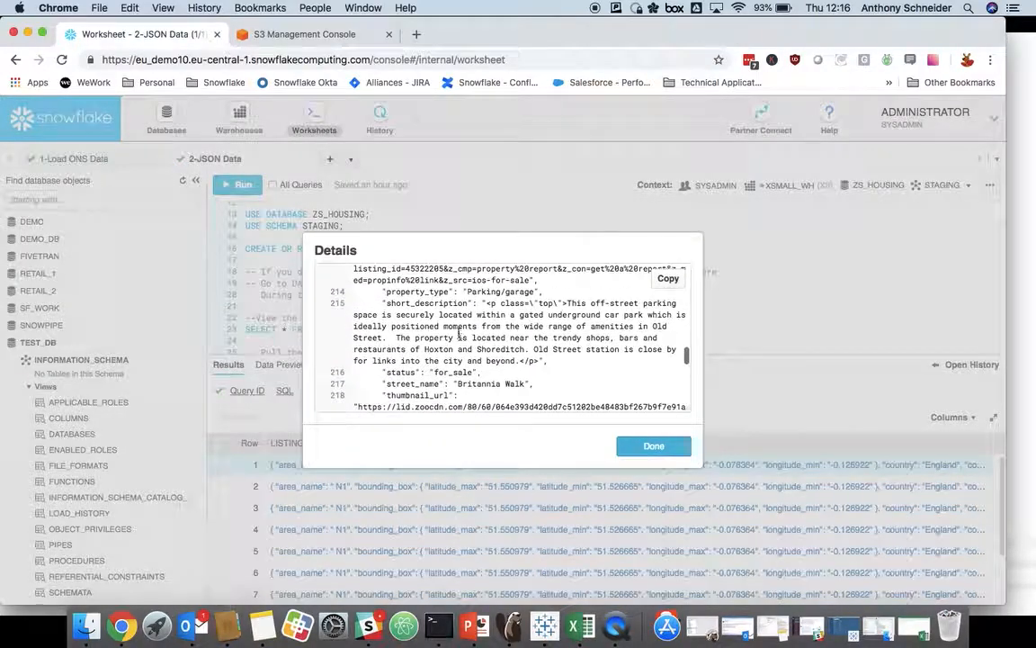
pyautogui.scroll(6, 456, 335)
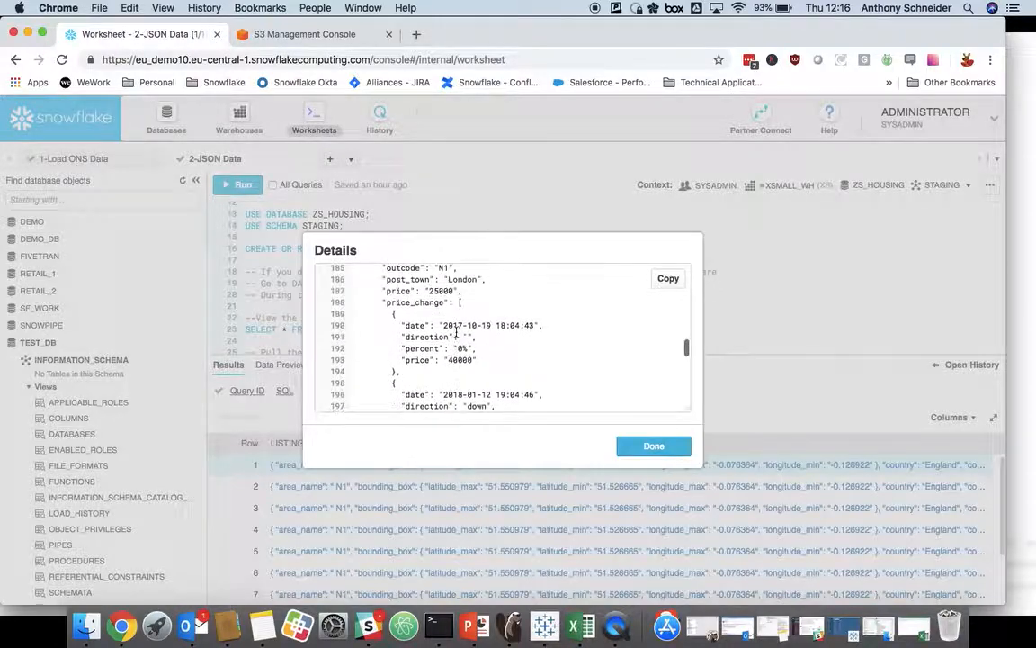
pyautogui.scroll(2, 441, 325)
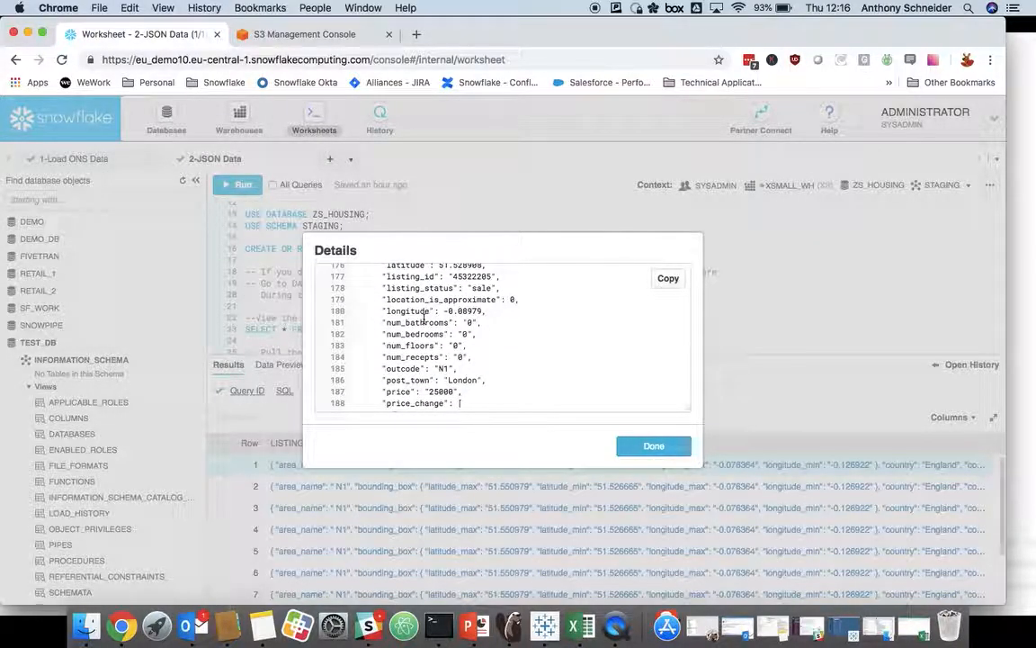
pyautogui.click(653, 447)
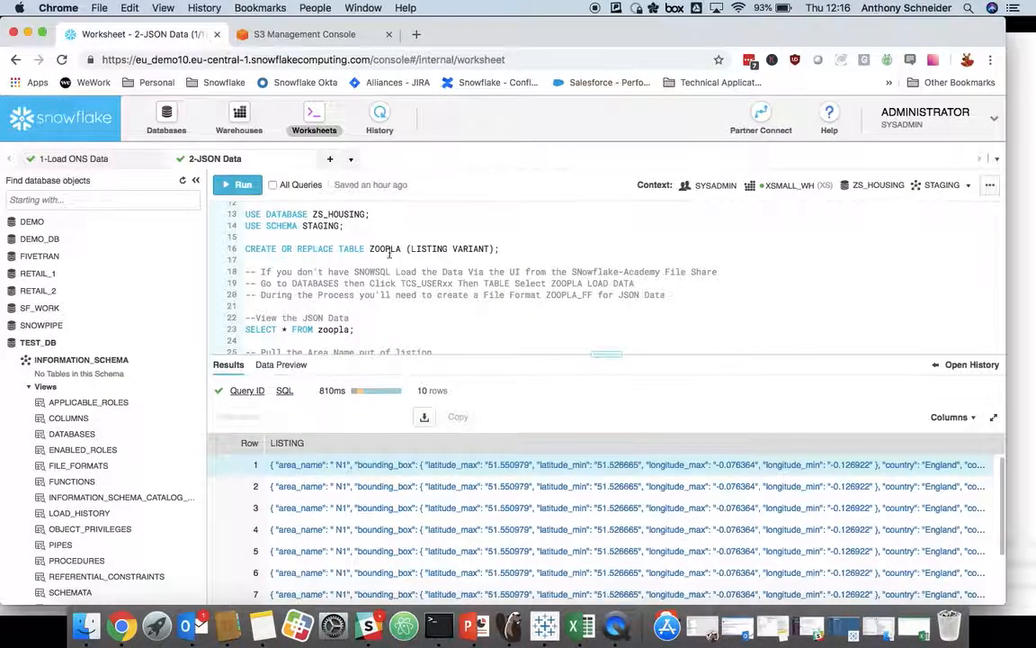
# Step: Run SELECT listing:area_name::string FROM zoopla and look through the returned area names
pyautogui.scroll(-2, 396, 270)
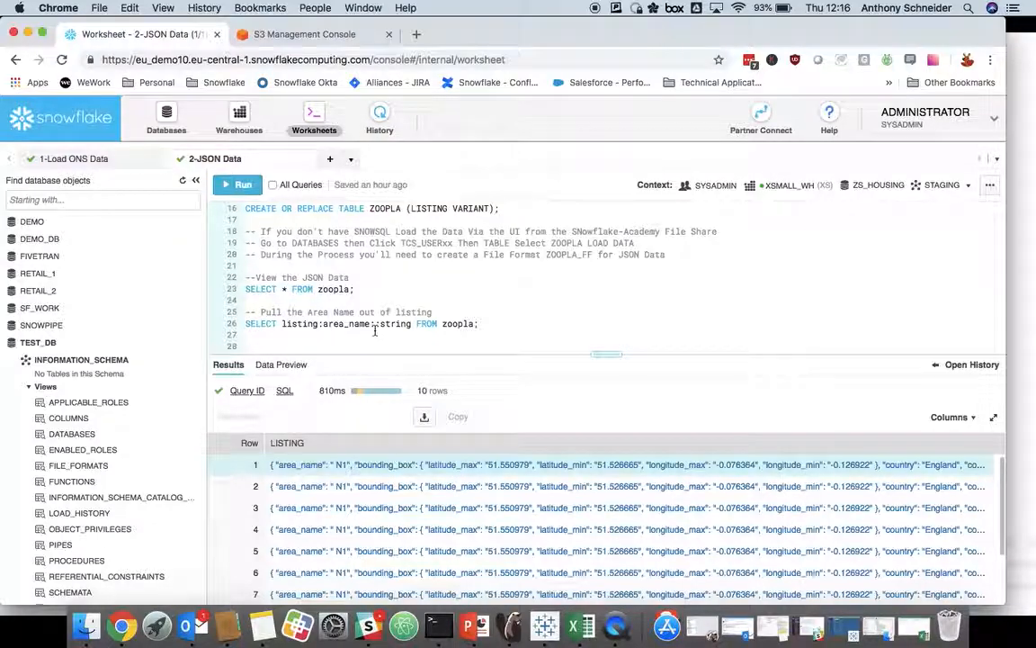
pyautogui.scroll(-3, 435, 302)
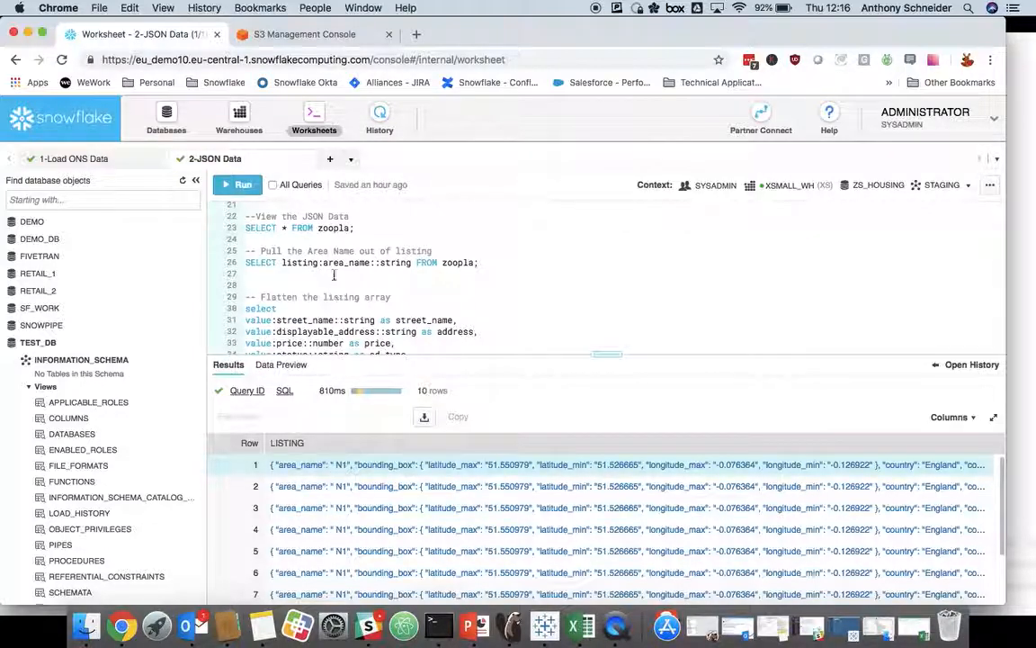
pyautogui.moveTo(284, 263); pyautogui.dragTo(319, 263)
pyautogui.scroll(3, 324, 262)
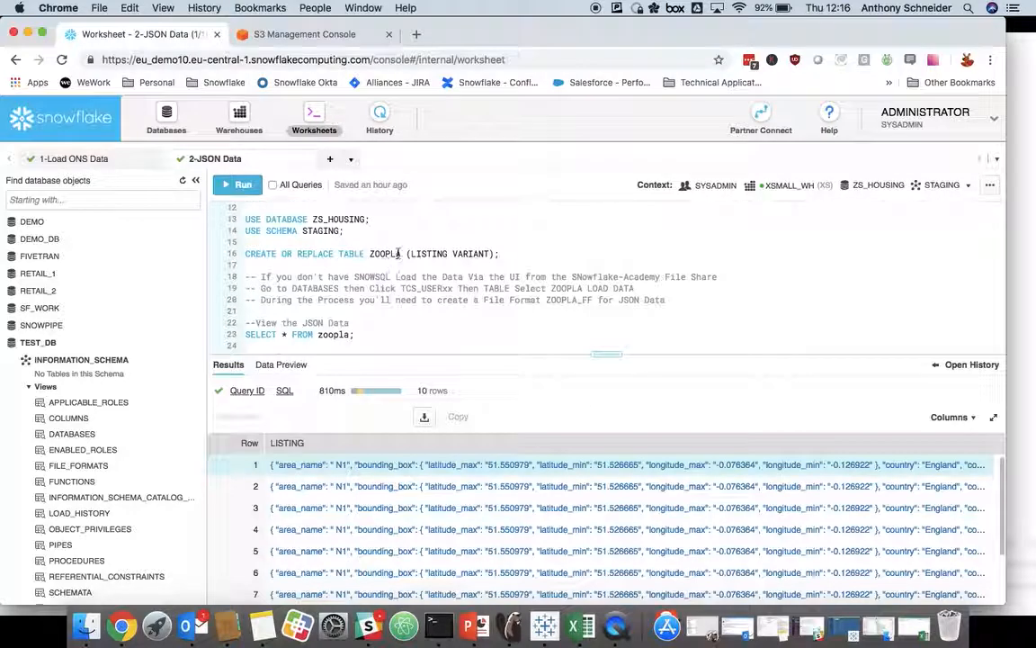
pyautogui.scroll(-2, 390, 311)
pyautogui.moveTo(323, 297); pyautogui.dragTo(357, 298)
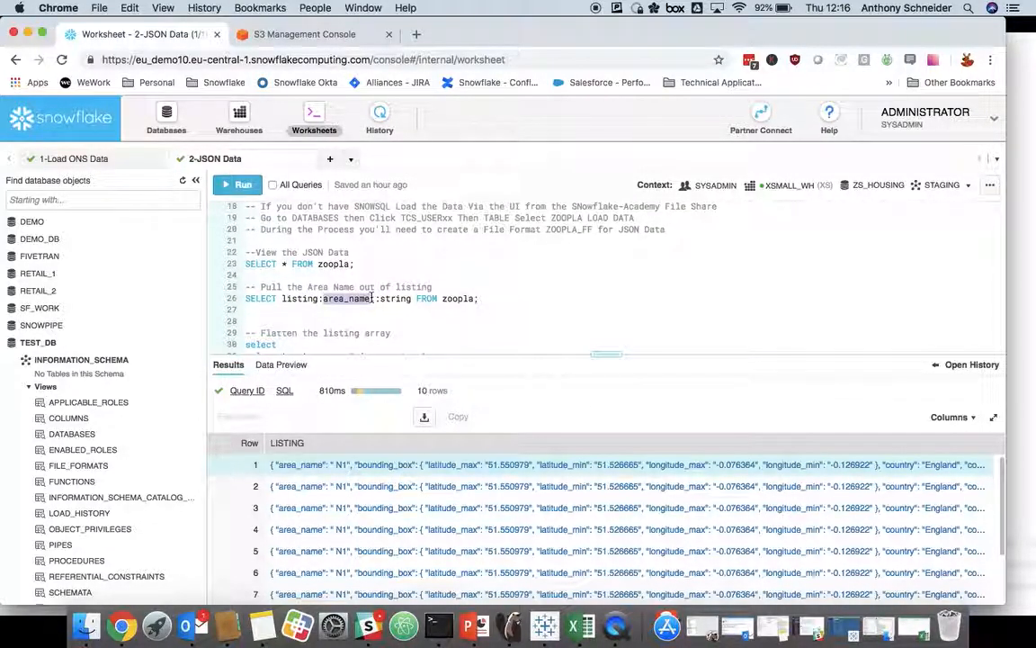
pyautogui.click(378, 298)
pyautogui.press('super+Return')
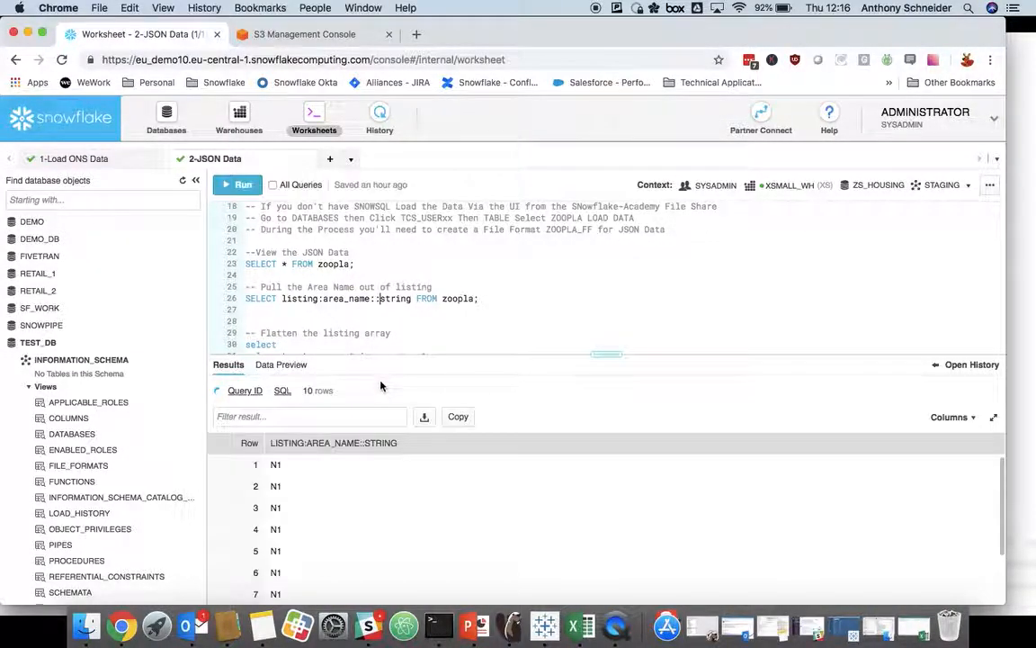
pyautogui.click(281, 466)
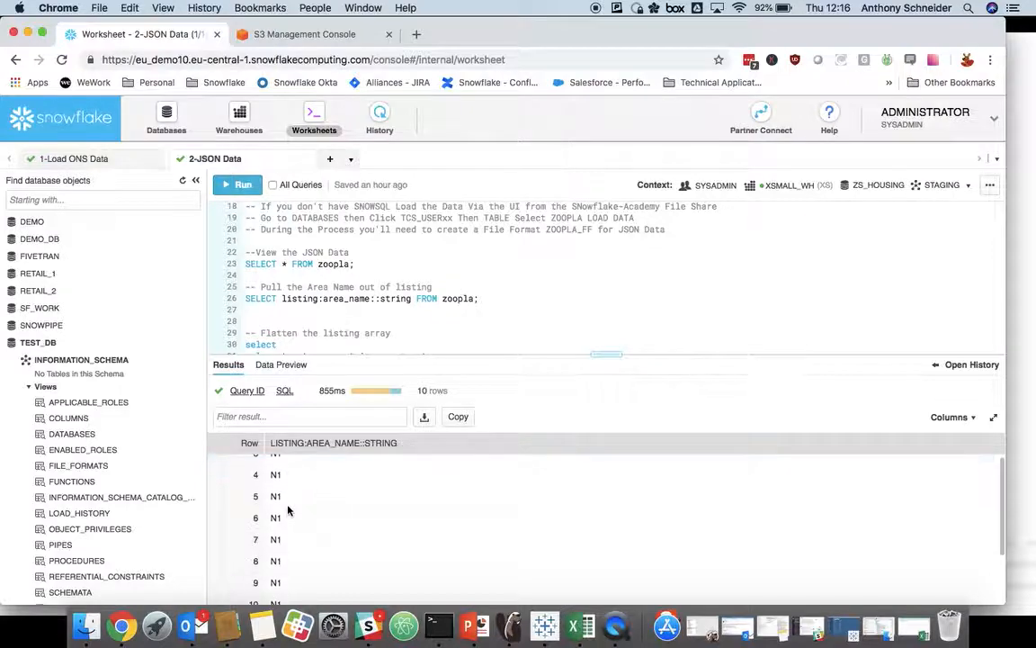
pyautogui.scroll(-2, 300, 514)
pyautogui.scroll(2, 301, 513)
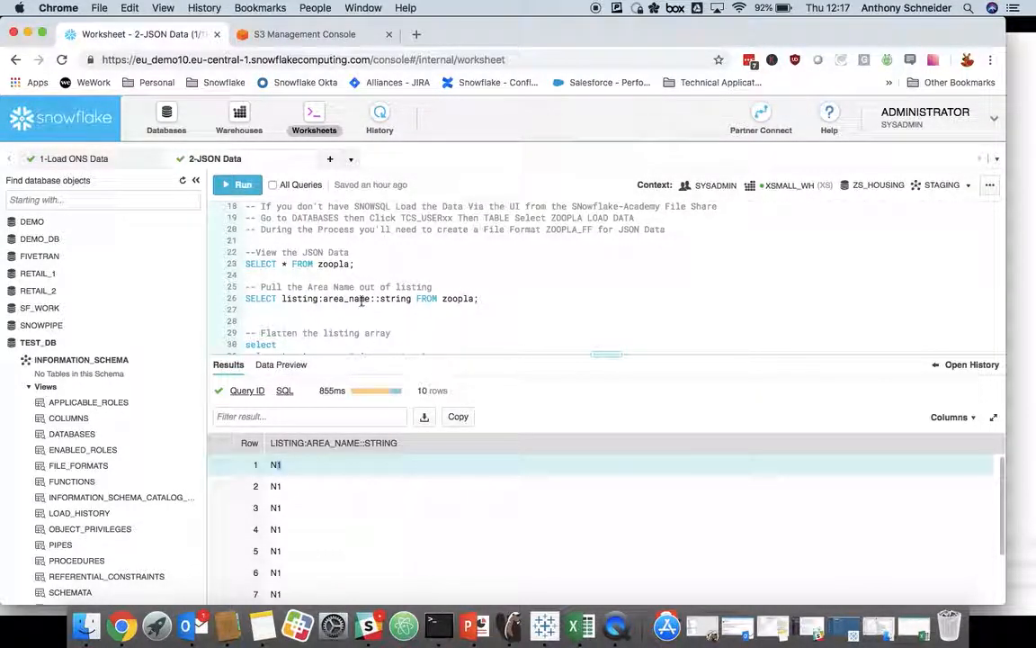
# Step: Rerun SELECT * FROM zoopla, highlight part of the nested JSON in the first row's LISTING details, and close them
pyautogui.scroll(-5, 364, 306)
pyautogui.scroll(-1, 363, 299)
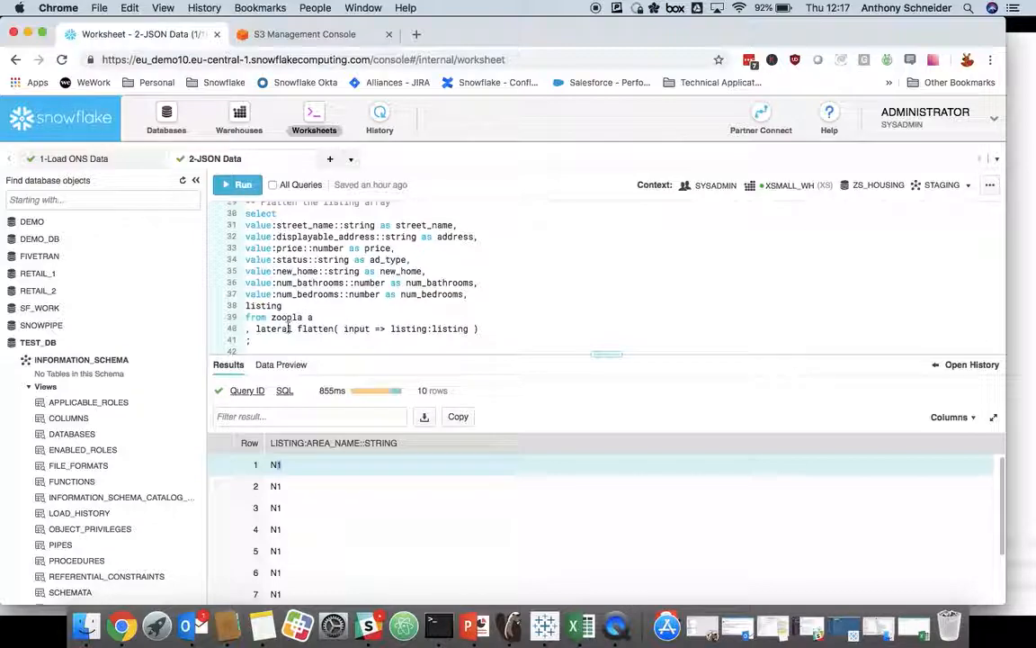
pyautogui.scroll(5, 288, 329)
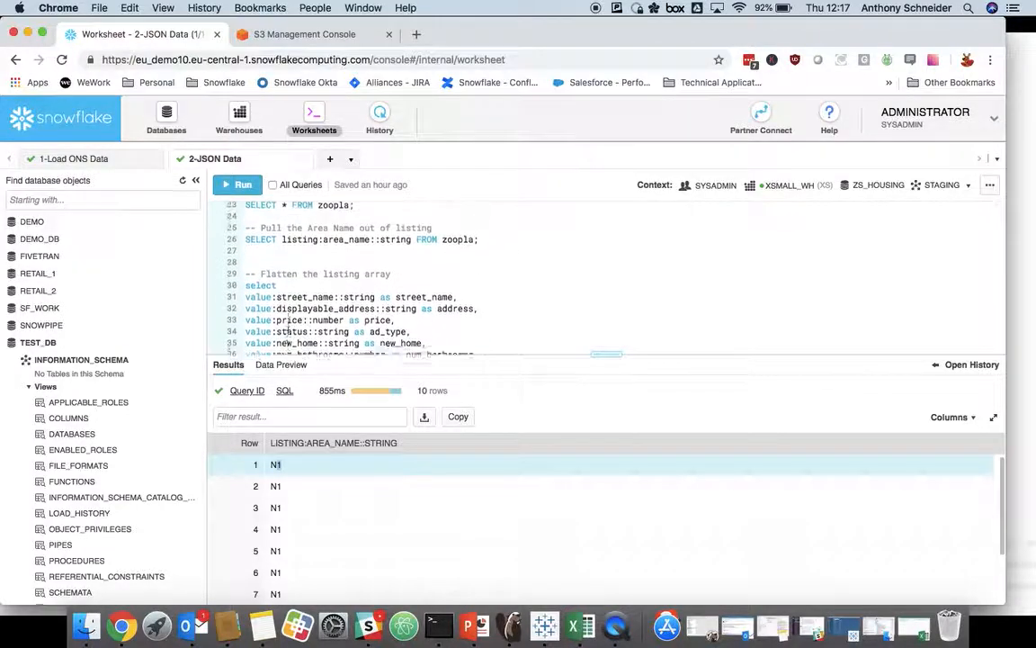
pyautogui.click(311, 240)
pyautogui.press('super+Return')
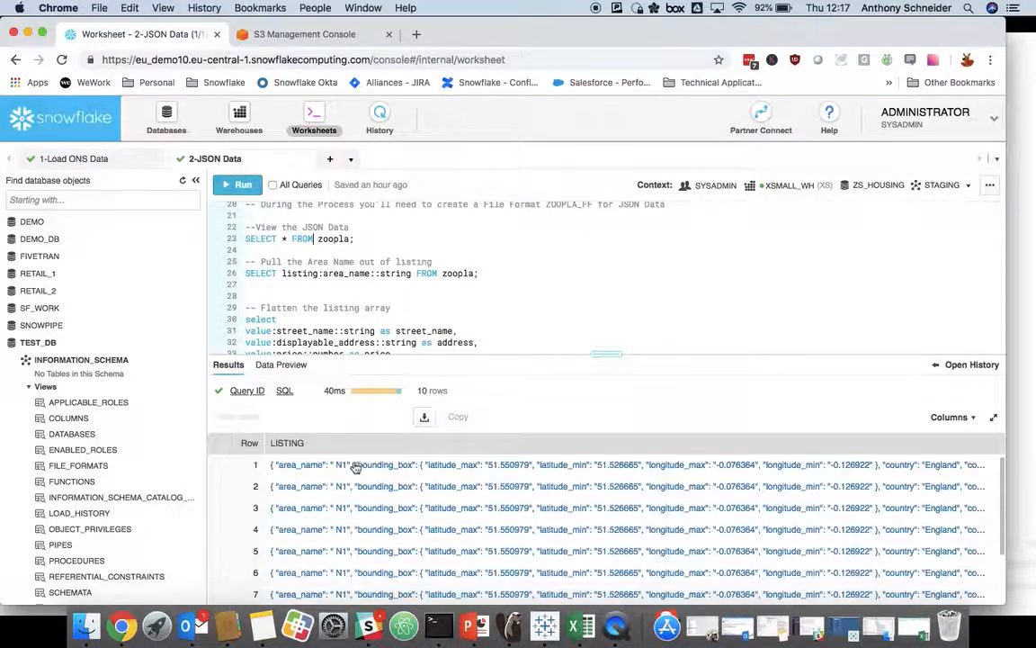
pyautogui.click(356, 464)
pyautogui.scroll(-3, 384, 329)
pyautogui.moveTo(384, 329); pyautogui.dragTo(443, 374)
pyautogui.click(649, 447)
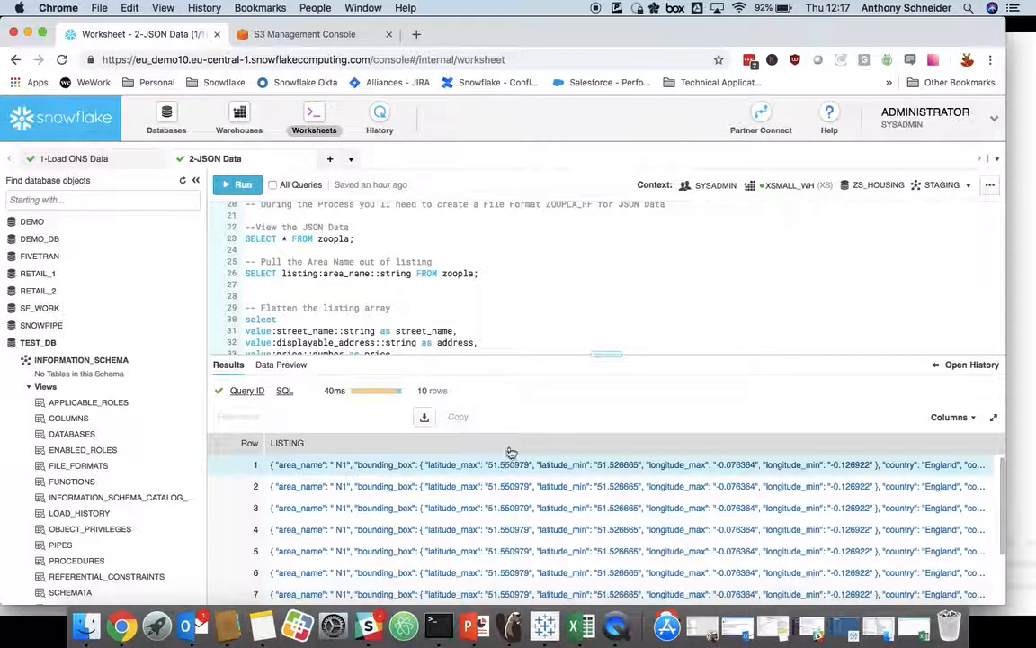
# Step: Examine the query that flattens the listing array, highlighting listing:listing in its lateral flatten clause
pyautogui.scroll(-2, 371, 312)
pyautogui.scroll(-1, 371, 313)
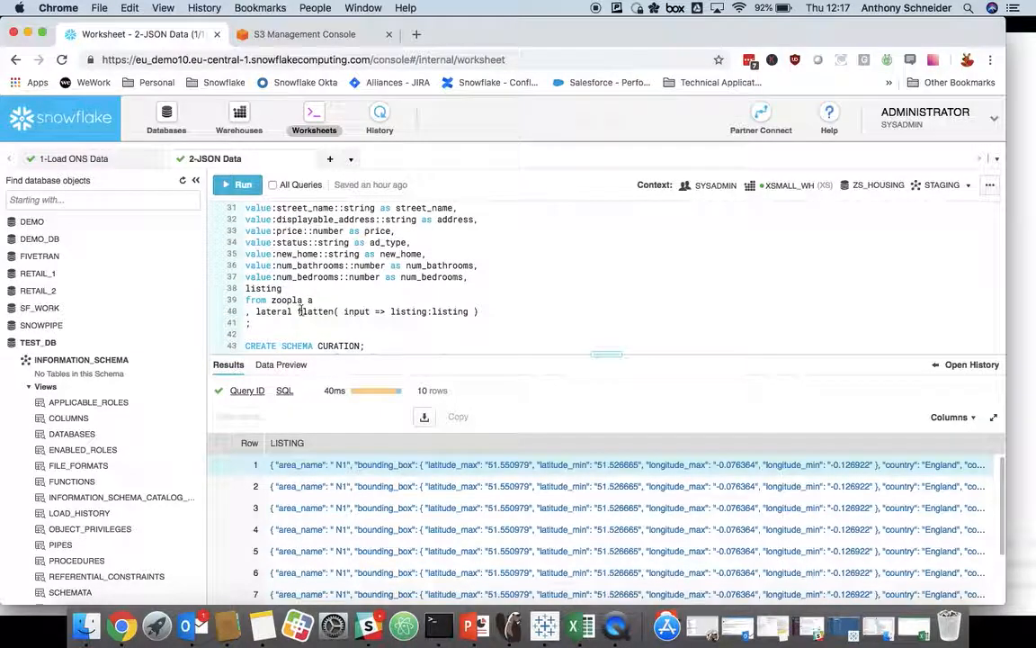
pyautogui.moveTo(402, 311); pyautogui.dragTo(415, 313)
pyautogui.doubleClick(446, 315)
pyautogui.scroll(-1, 461, 312)
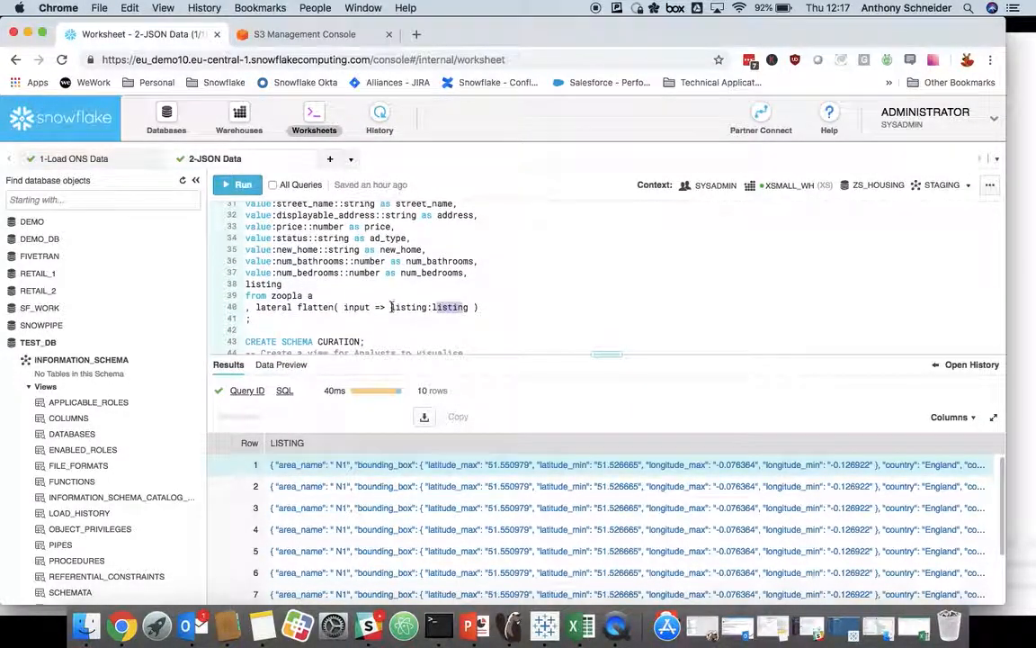
pyautogui.doubleClick(410, 309)
pyautogui.doubleClick(448, 309)
pyautogui.scroll(-1, 450, 310)
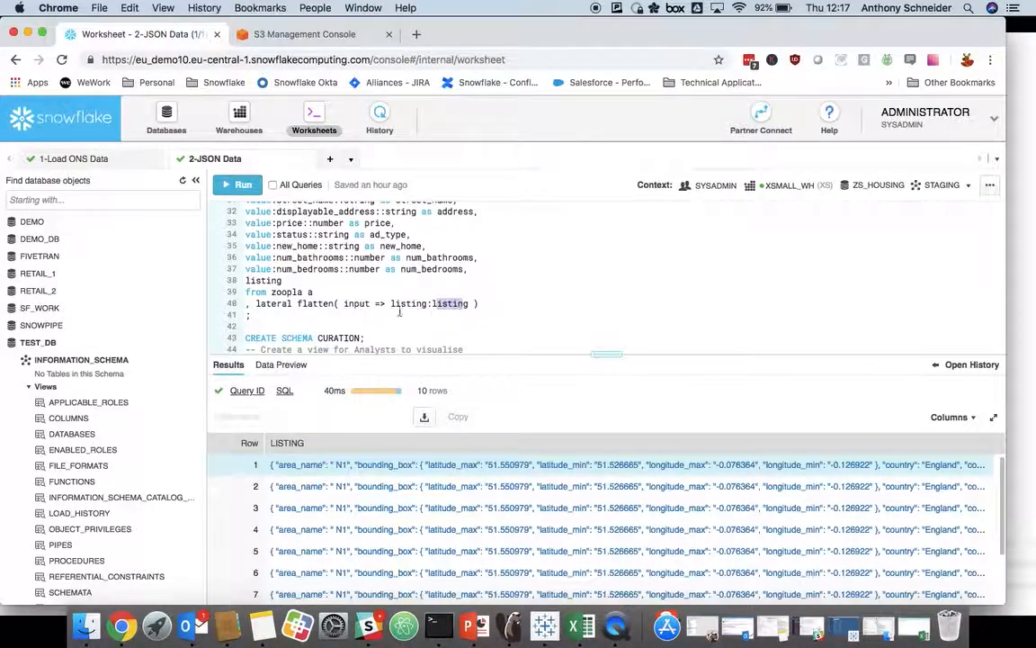
pyautogui.scroll(3, 343, 303)
pyautogui.scroll(2, 344, 303)
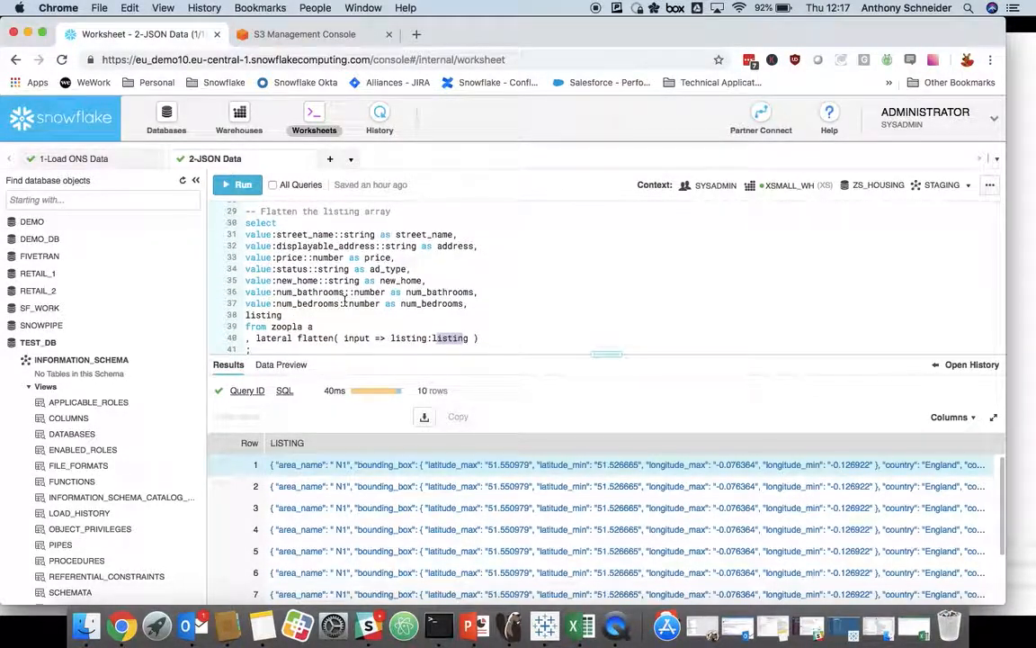
pyautogui.scroll(-2, 279, 316)
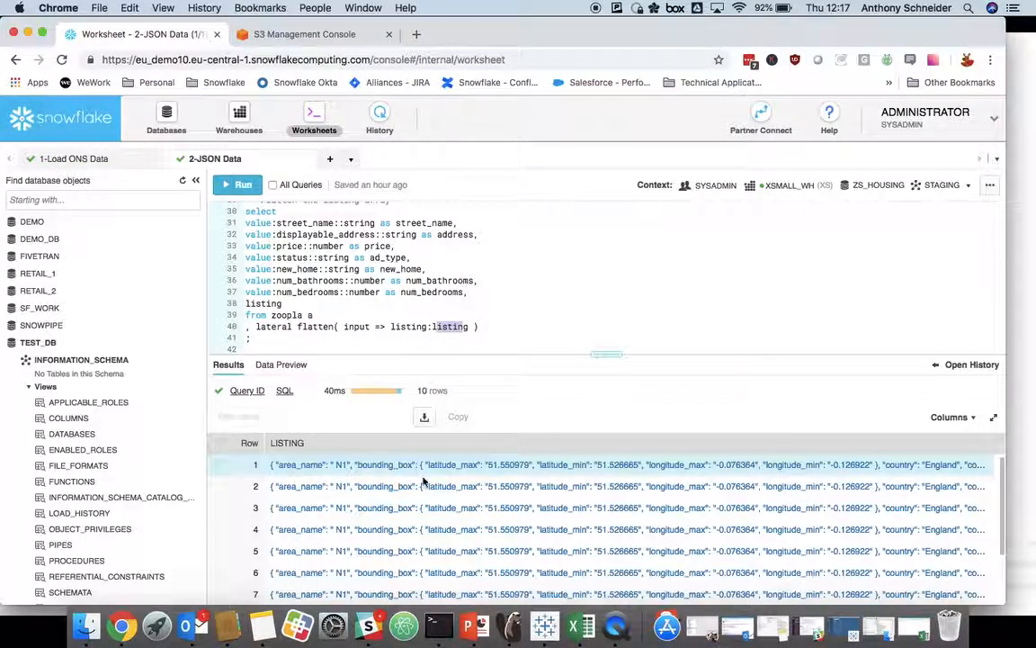
# Step: Run the query that flattens the listing array into street, address, price and room columns, and widen the ADDRESS column in the results
pyautogui.moveTo(286, 223); pyautogui.dragTo(325, 234)
pyautogui.moveTo(286, 280); pyautogui.dragTo(334, 292)
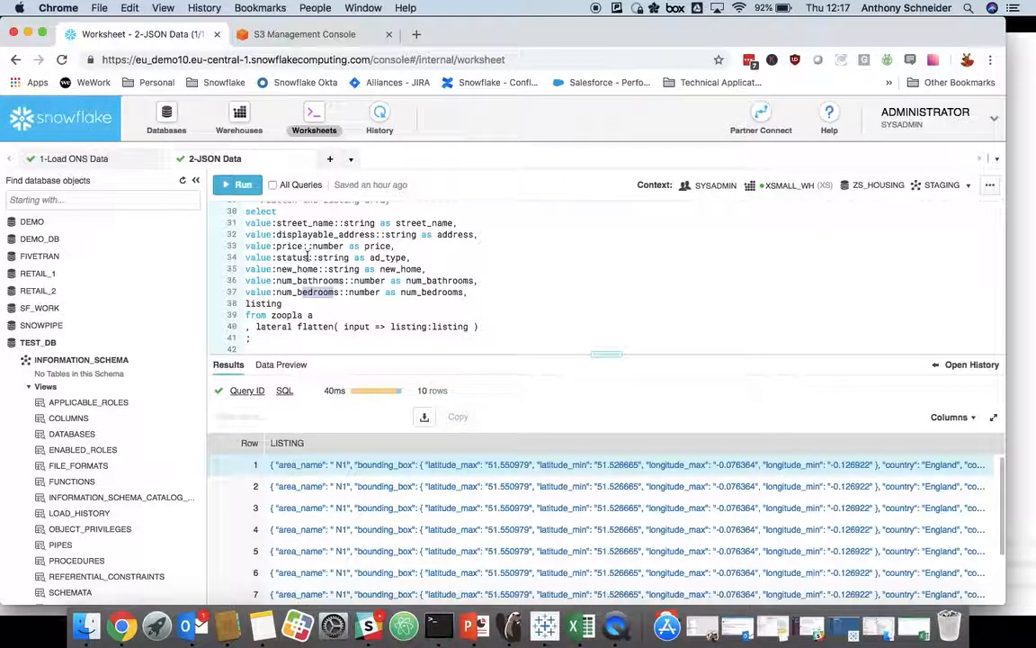
pyautogui.moveTo(276, 245); pyautogui.dragTo(337, 247)
pyautogui.click(342, 280)
pyautogui.press('super+Return')
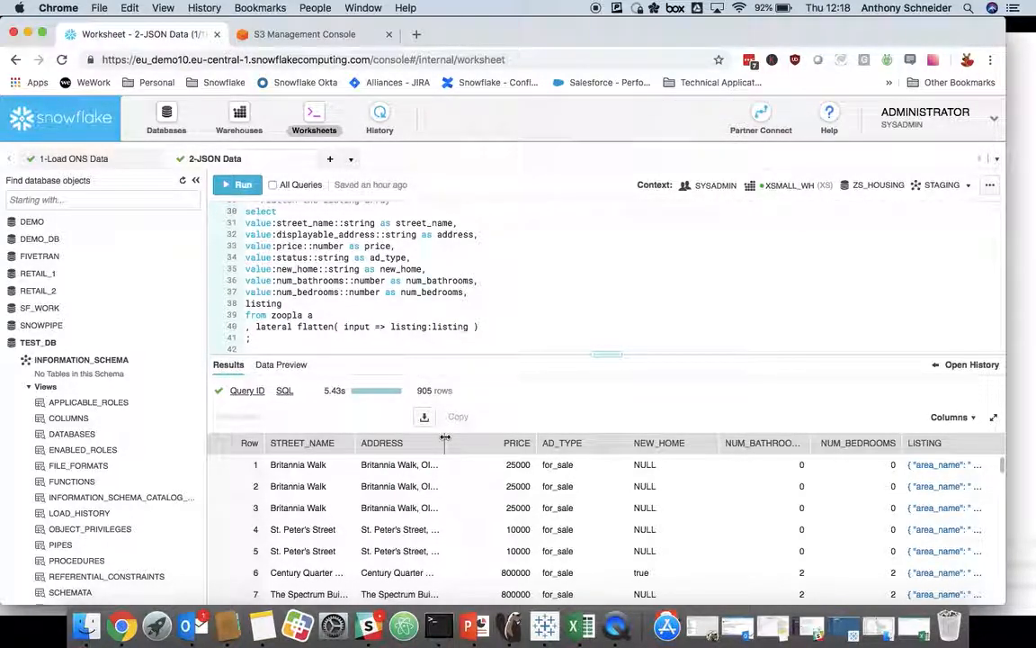
pyautogui.moveTo(445, 438); pyautogui.dragTo(481, 443)
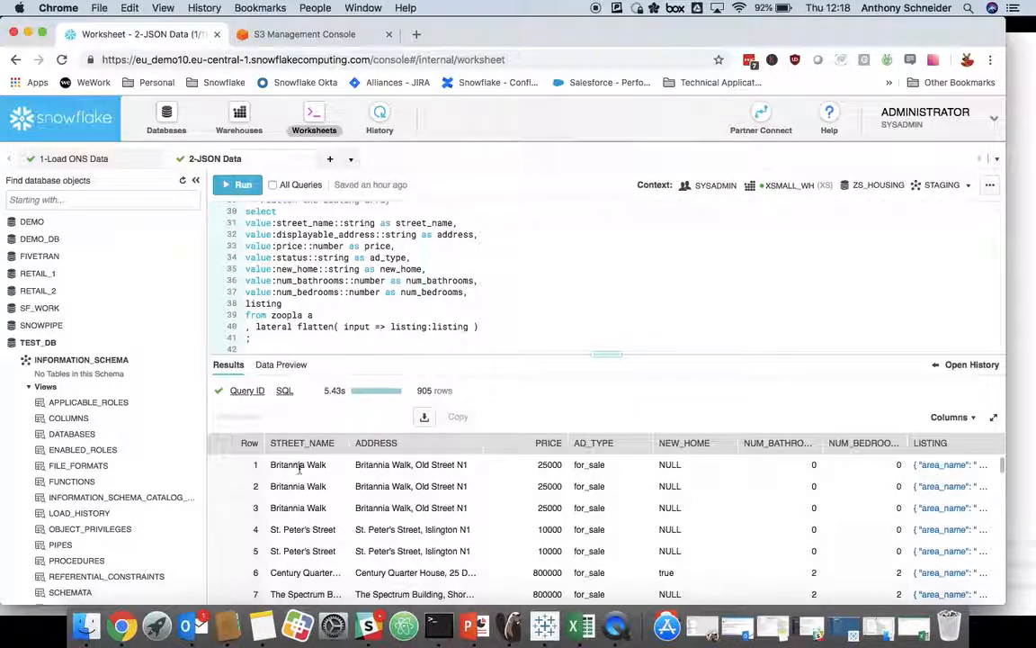
pyautogui.scroll(-4, 543, 474)
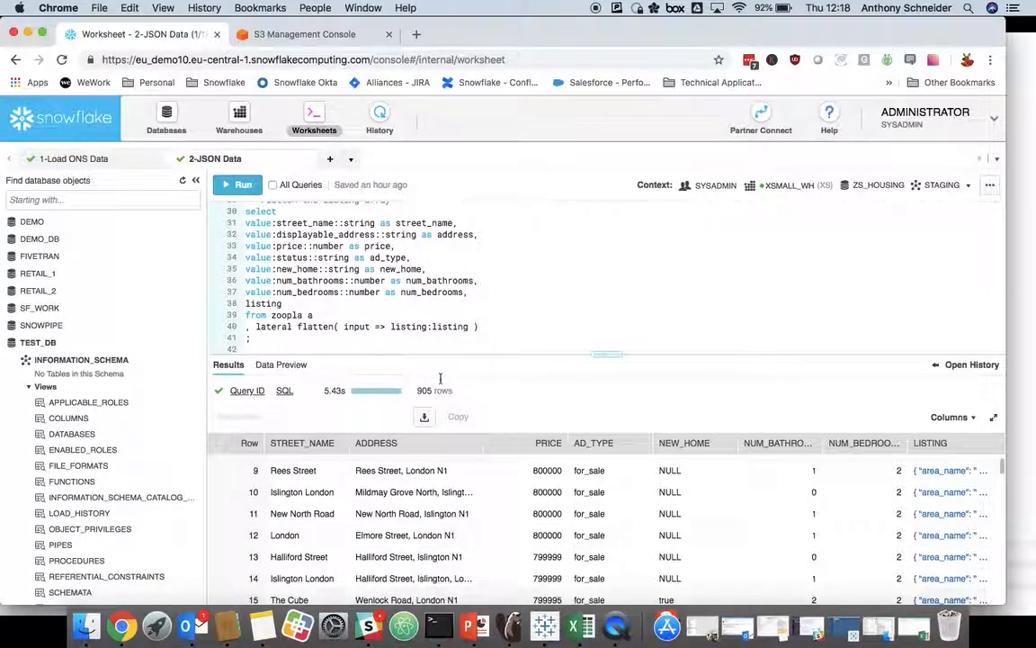
# Step: Create the CURATION schema by running the CREATE SCHEMA CURATION statement
pyautogui.scroll(-5, 340, 297)
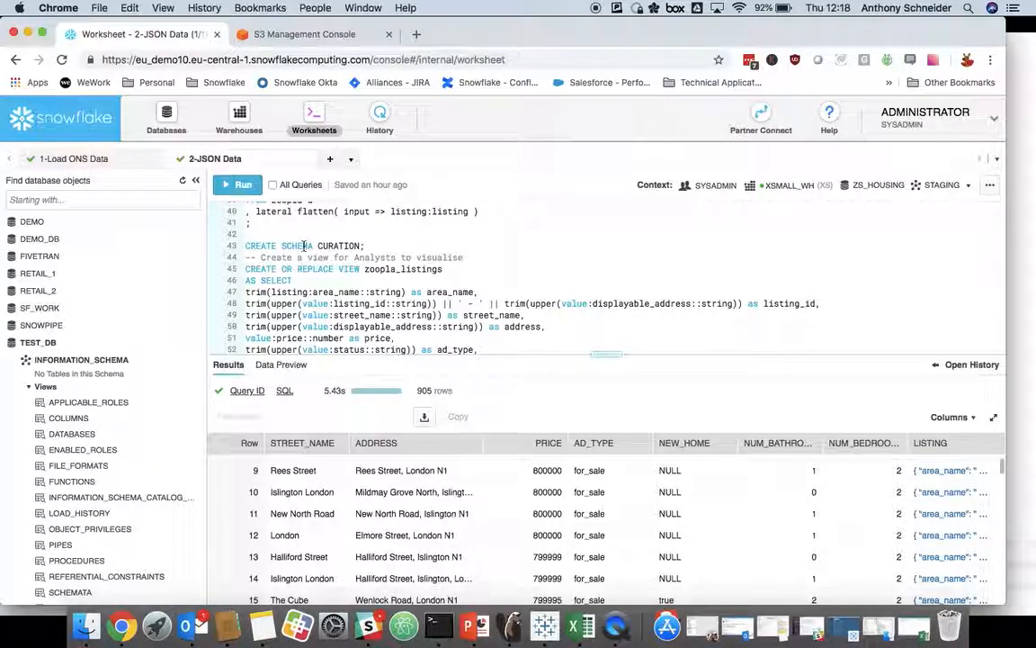
pyautogui.press('super+Return')
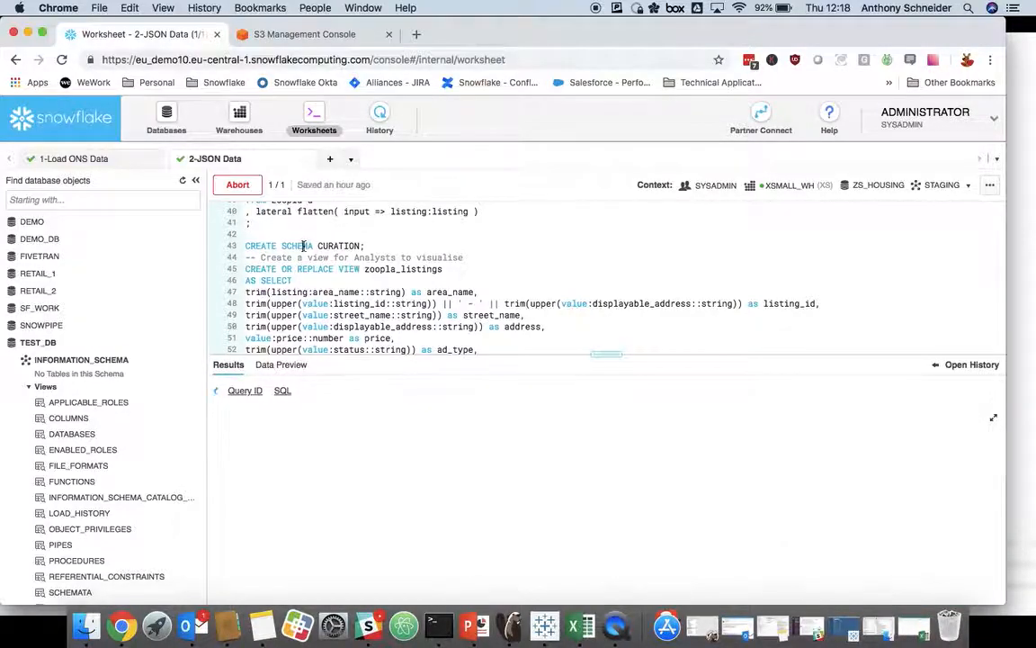
# Step: Review the zoopla_listings view definition with its trim and upper conversions, and try to create the view
pyautogui.scroll(-1, 320, 276)
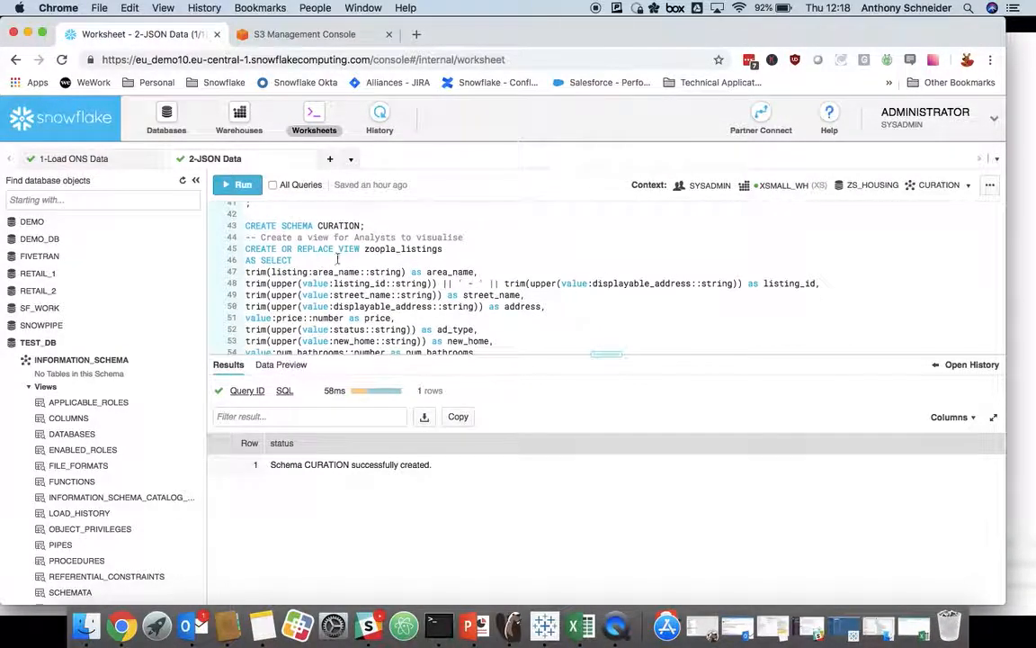
pyautogui.scroll(-2, 365, 251)
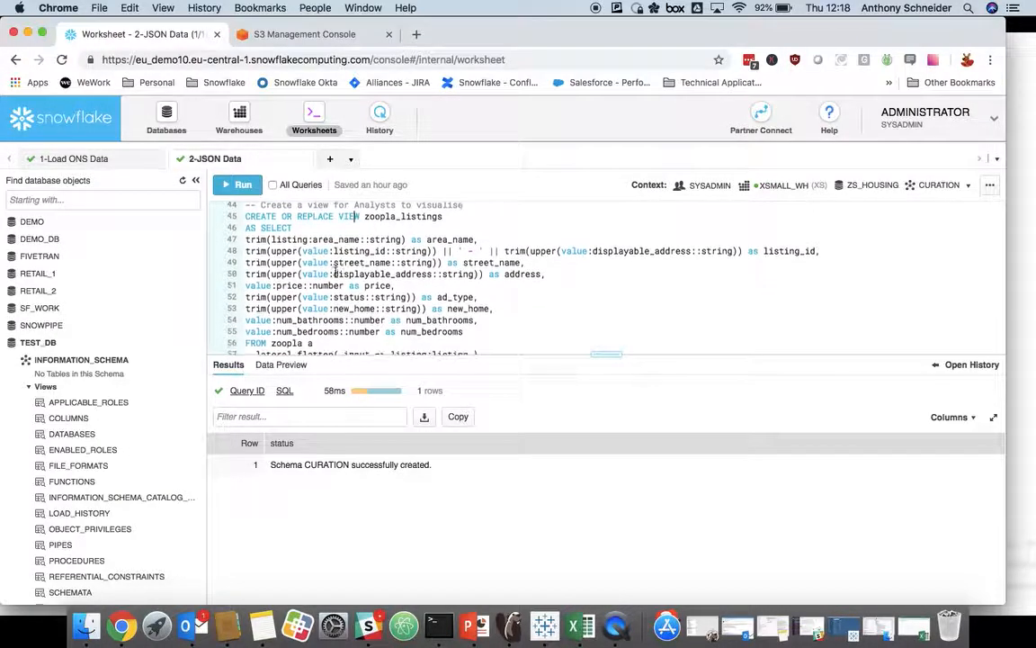
pyautogui.scroll(-2, 369, 273)
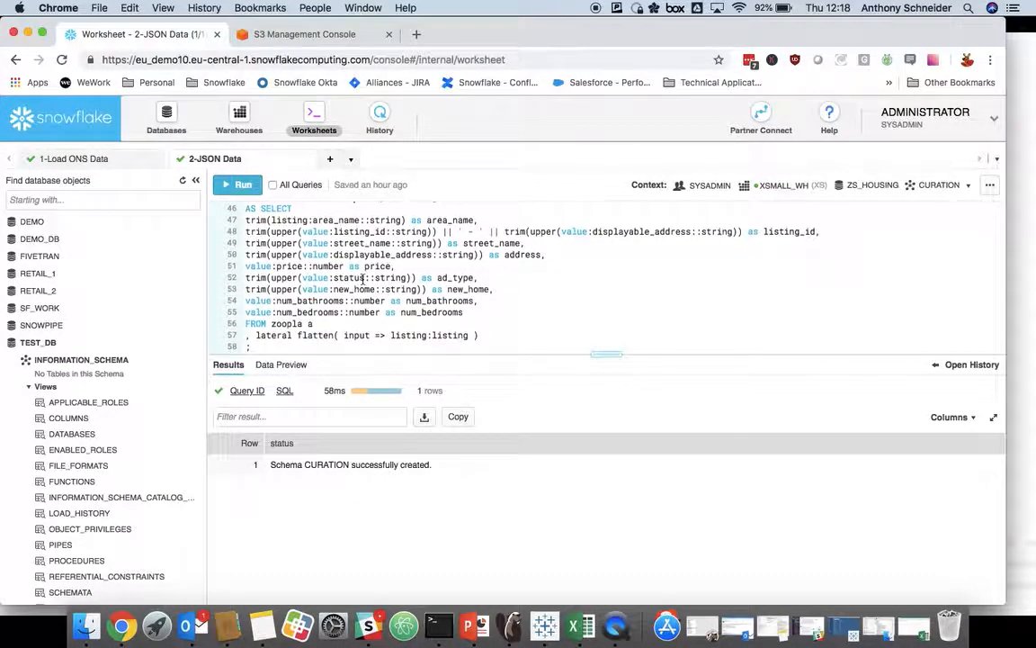
pyautogui.scroll(3, 323, 283)
pyautogui.scroll(-2, 291, 295)
pyautogui.scroll(-1, 314, 281)
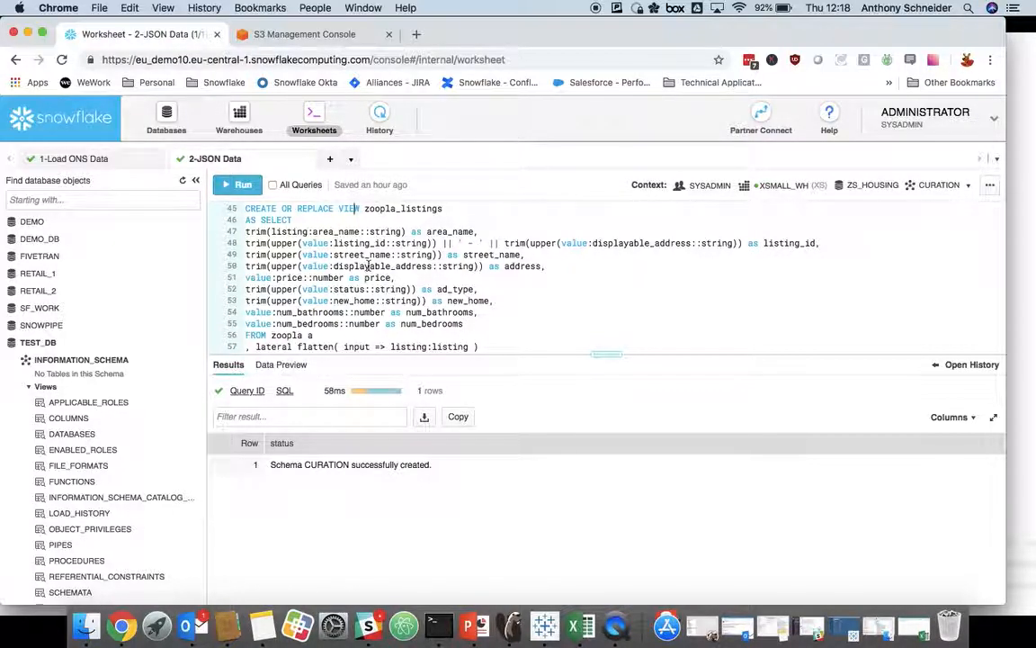
pyautogui.doubleClick(285, 242)
pyautogui.scroll(-1, 413, 277)
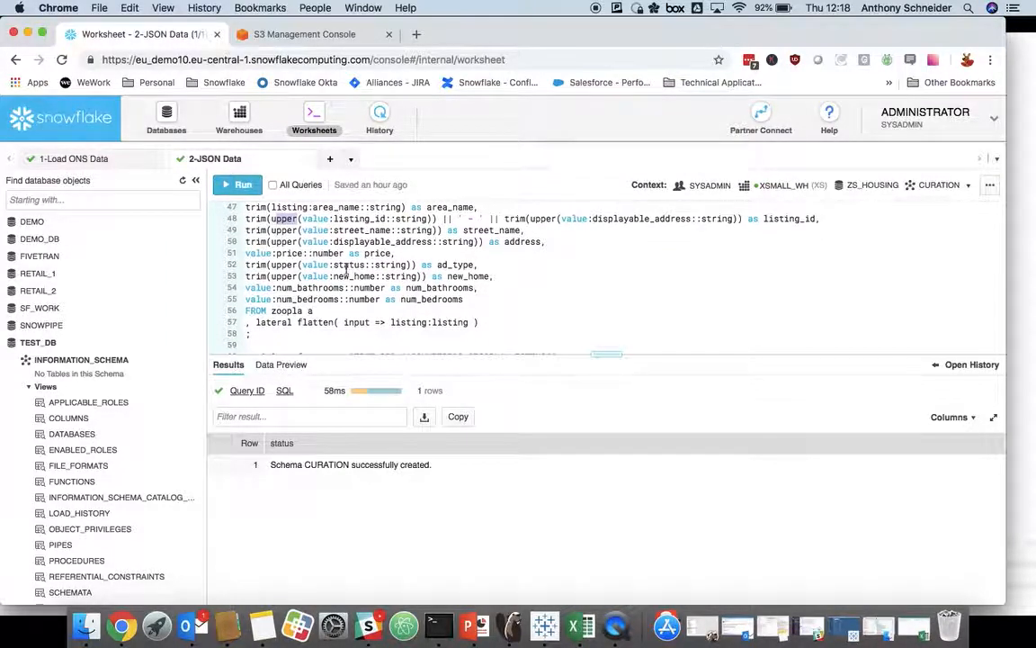
pyautogui.scroll(2, 337, 279)
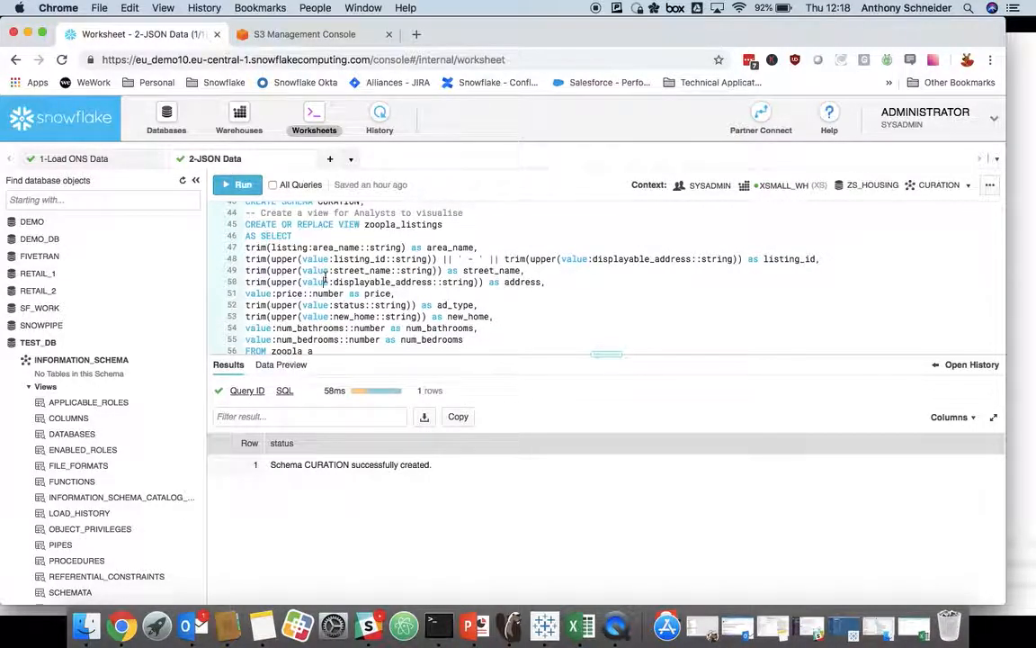
pyautogui.press('super+Return')
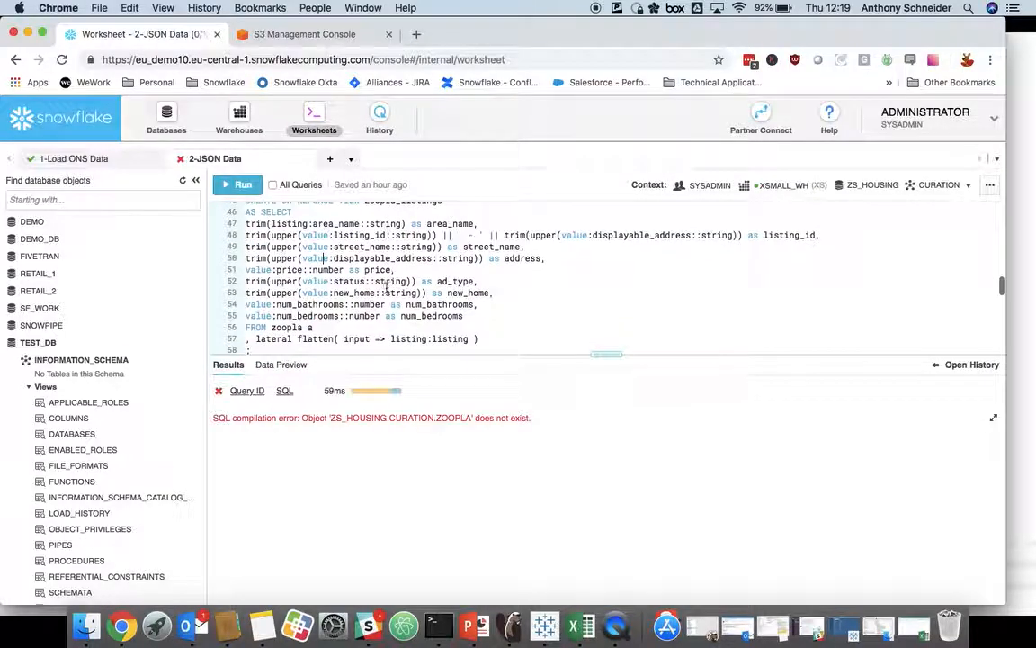
# Step: Switch the worksheet context's schema to STAGING in the ZS_HOUSING database
pyautogui.scroll(2, 358, 300)
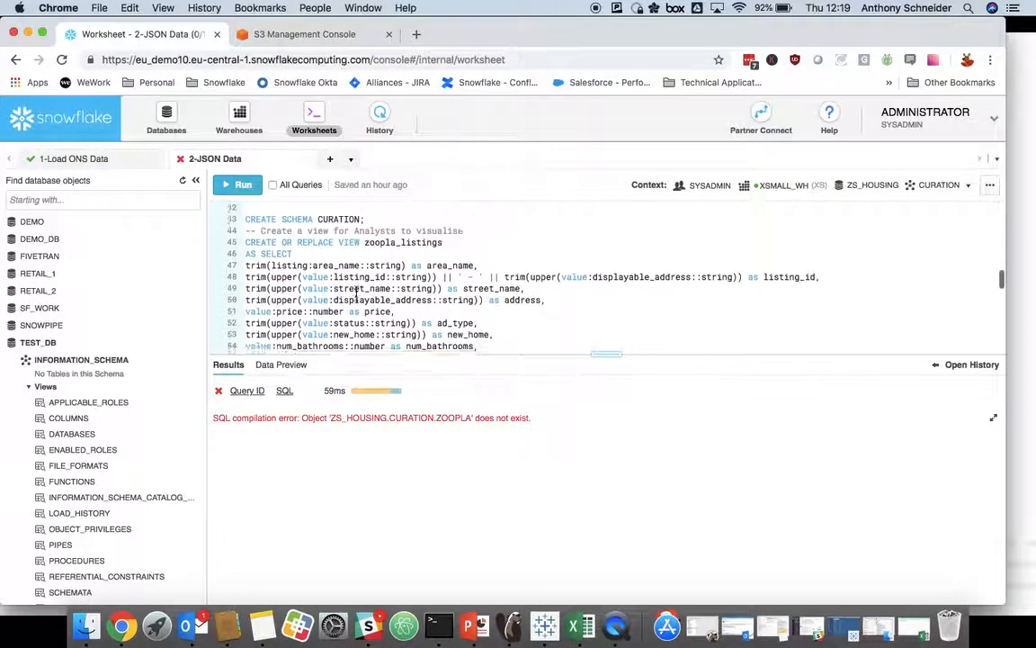
pyautogui.scroll(-3, 342, 302)
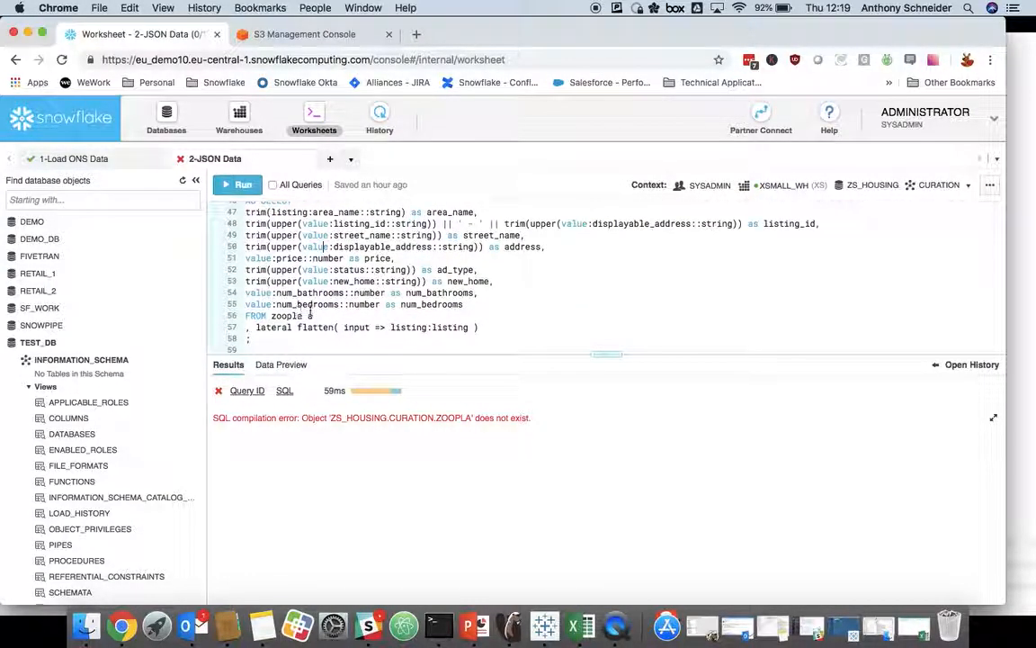
pyautogui.click(933, 189)
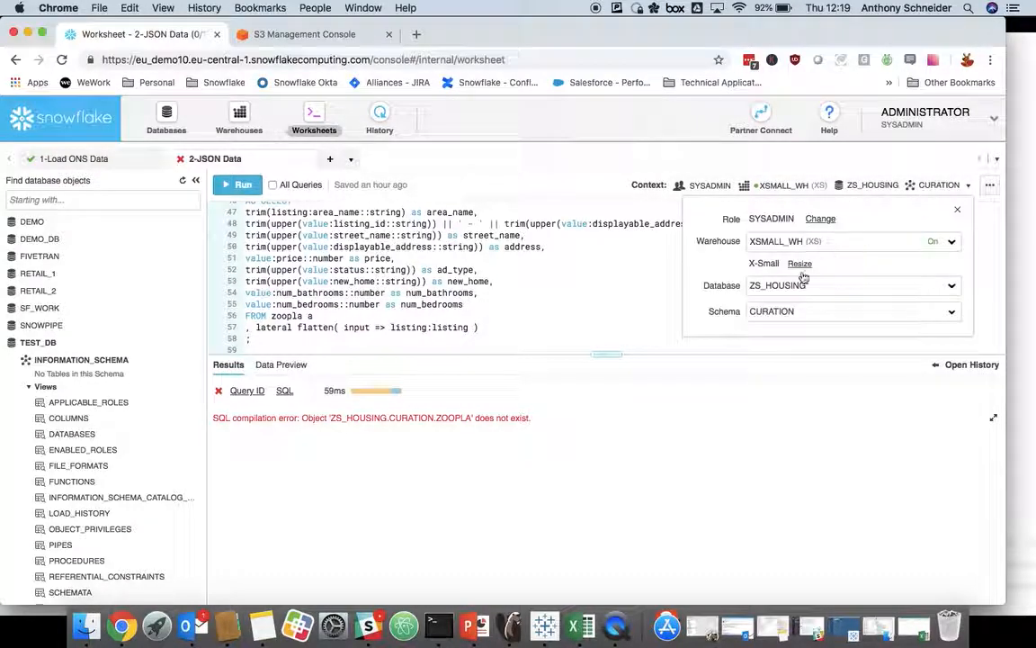
pyautogui.click(802, 312)
pyautogui.click(775, 387)
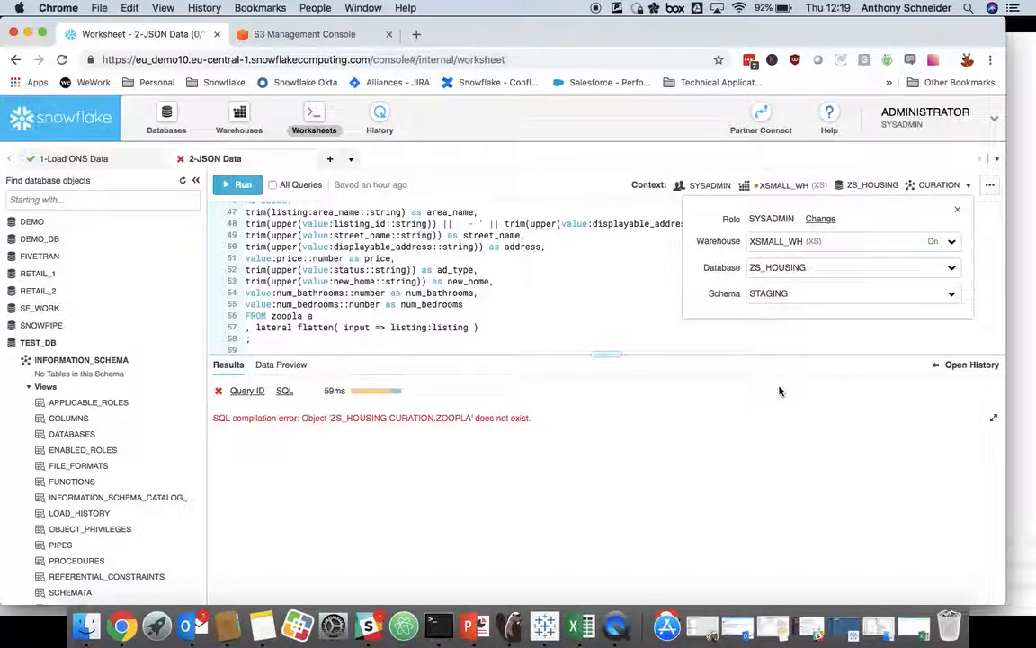
pyautogui.click(530, 279)
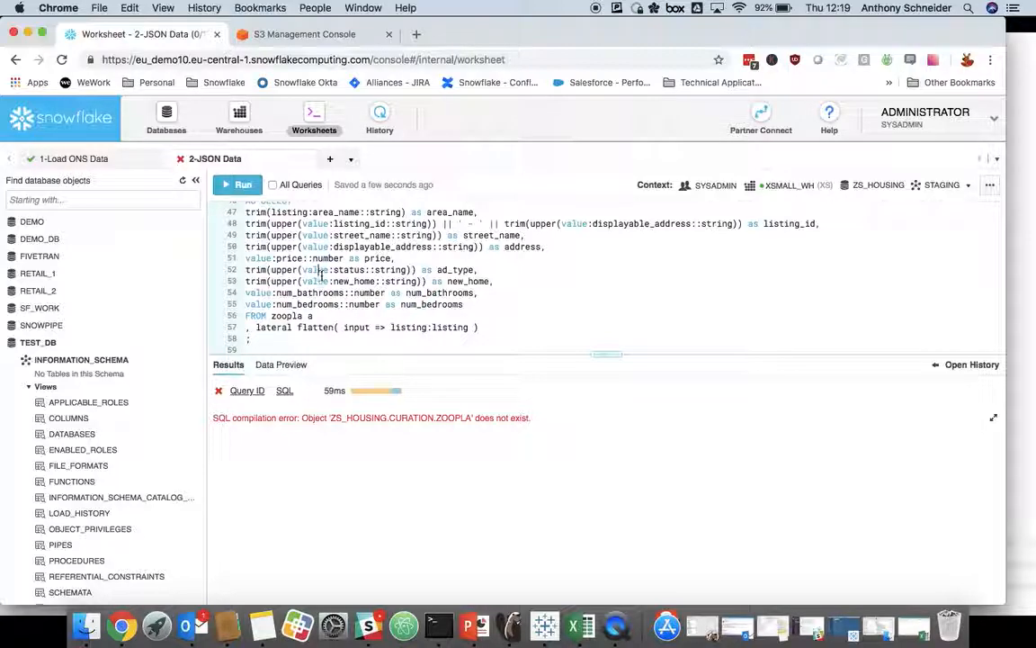
# Step: Prefix the view name zoopla_listings with "curation." in the CREATE OR REPLACE VIEW statement
pyautogui.scroll(3, 319, 275)
pyautogui.click(365, 242)
pyautogui.write('curation.zoopla_listings')
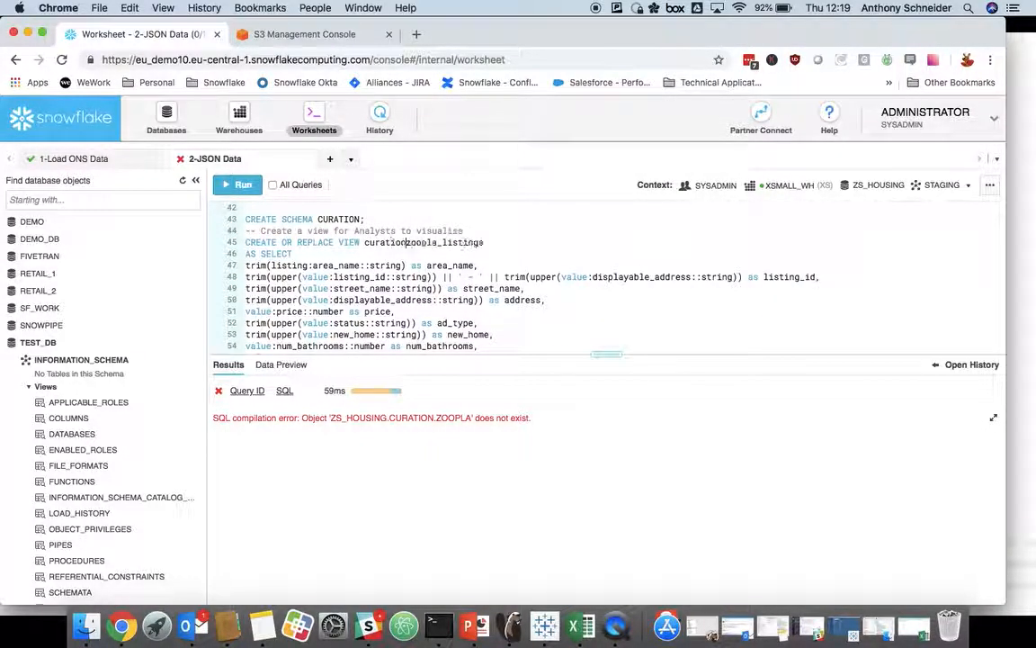
# Step: Try to create the zoopla_listings view in the CURATION schema by running its CREATE OR REPLACE VIEW statement
pyautogui.scroll(-2, 342, 253)
pyautogui.scroll(1, 315, 254)
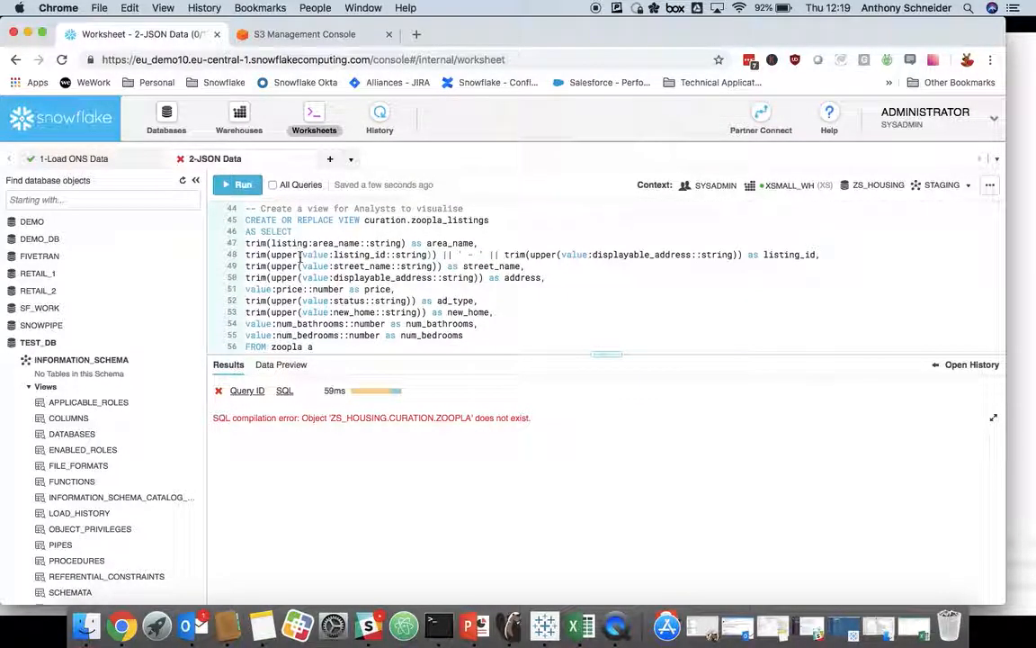
pyautogui.press('super+Return')
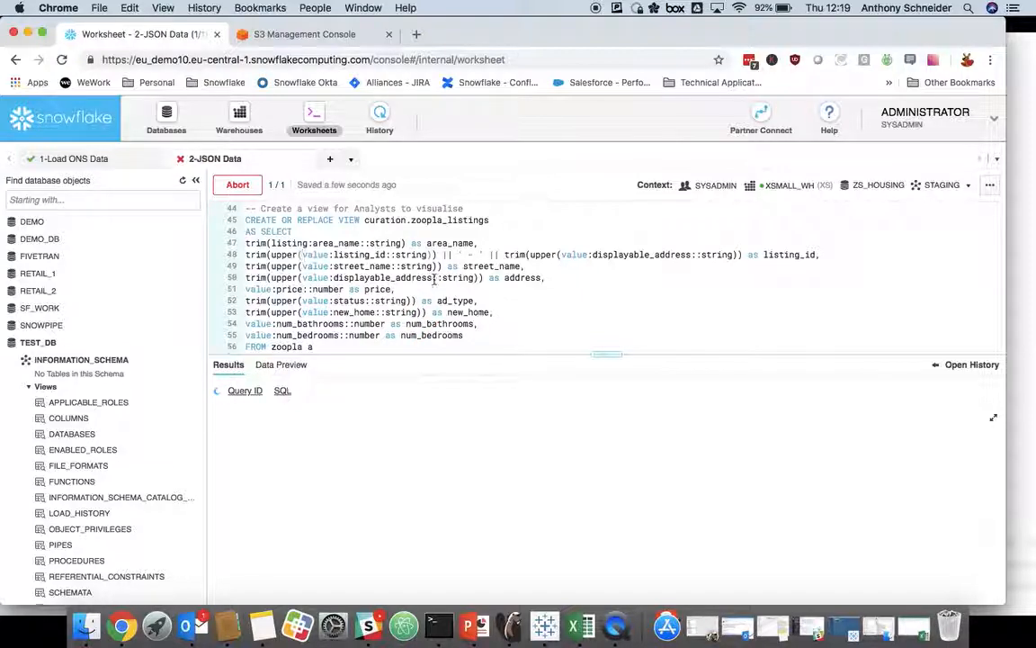
# Step: Prefix the zoopla source table with "staging." in the zoopla_listings view definition, and create the view
pyautogui.scroll(-1, 435, 281)
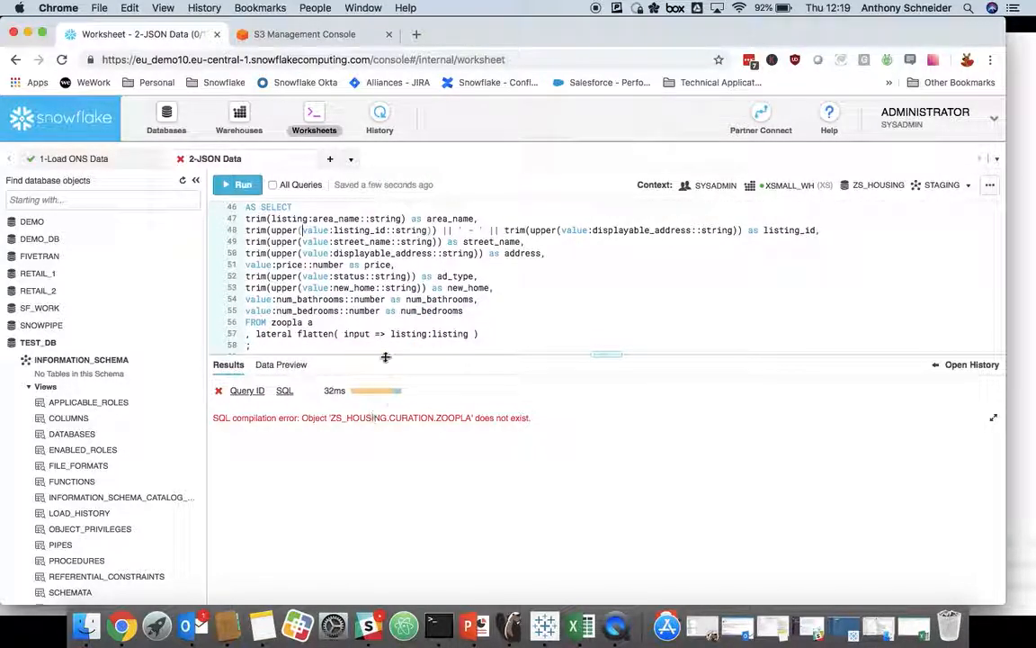
pyautogui.scroll(2, 434, 297)
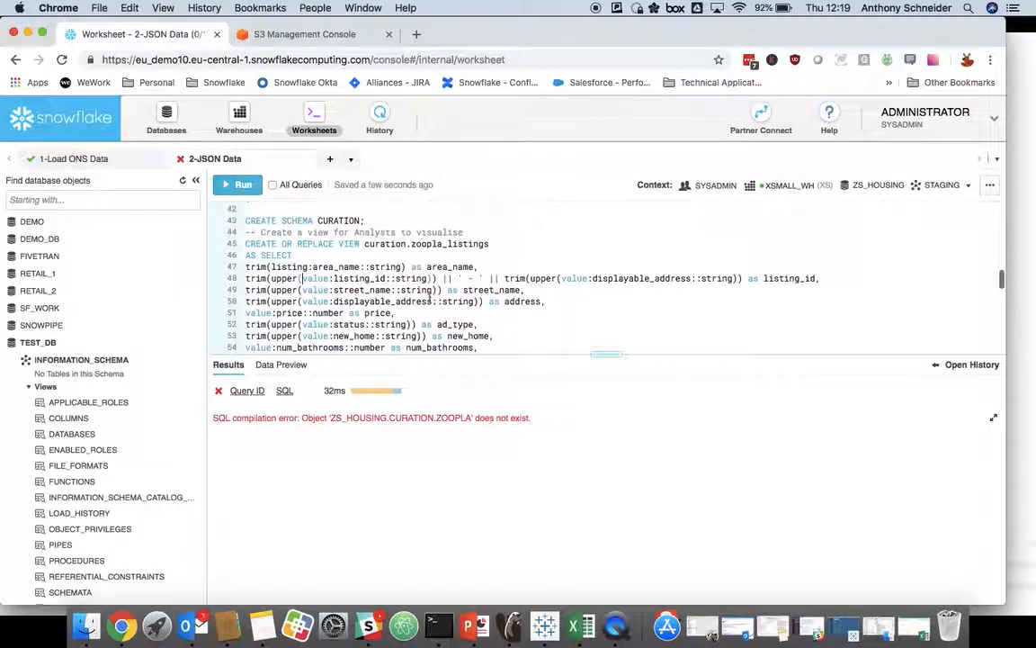
pyautogui.scroll(-3, 309, 250)
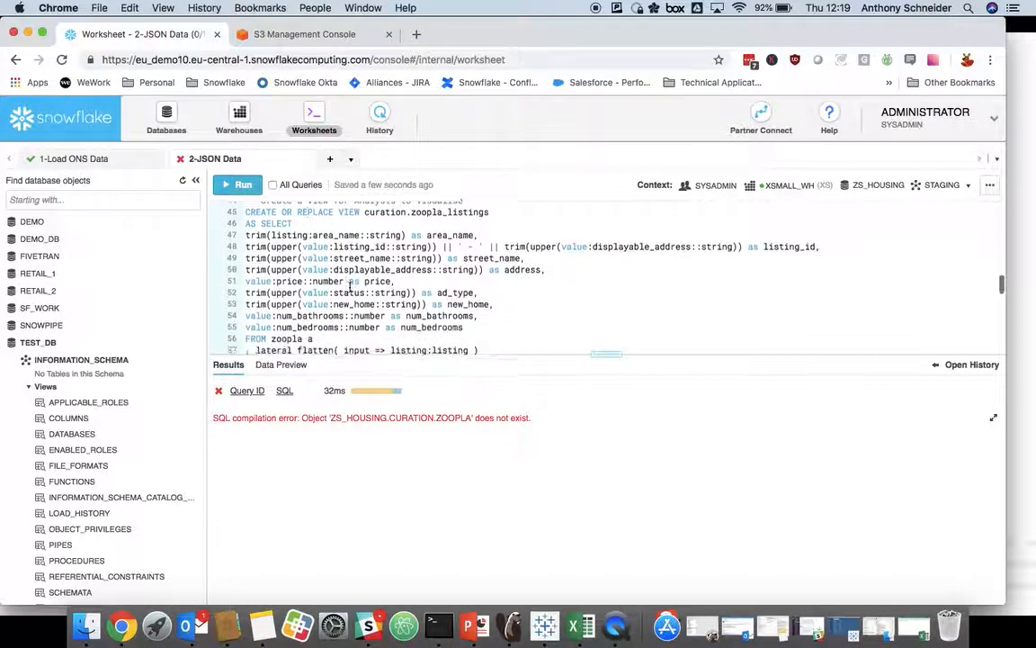
pyautogui.scroll(-2, 297, 307)
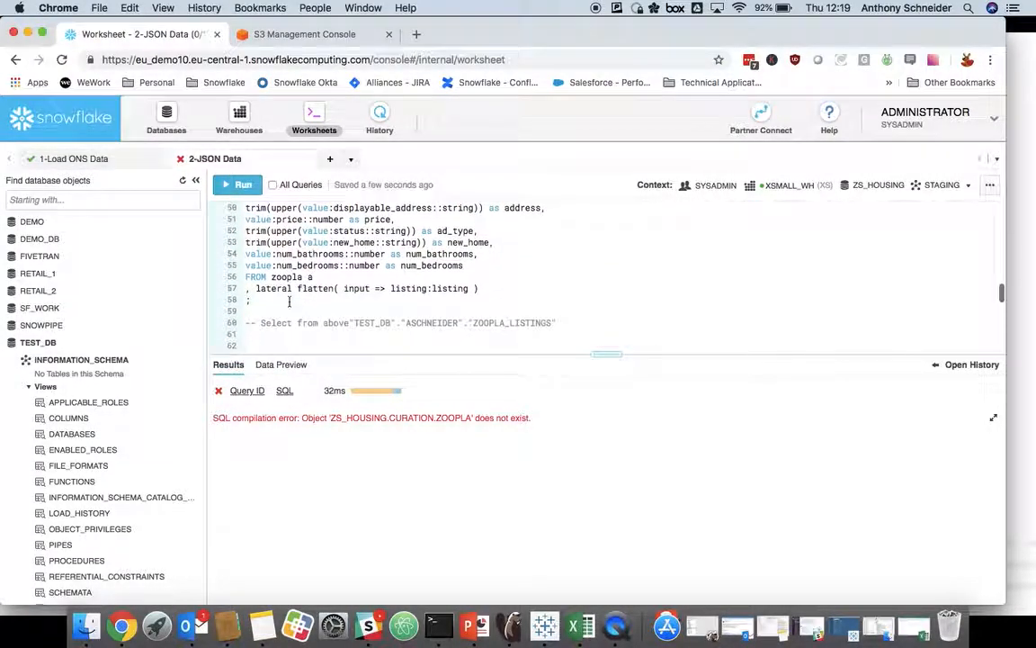
pyautogui.click(271, 277)
pyautogui.write('staging.')
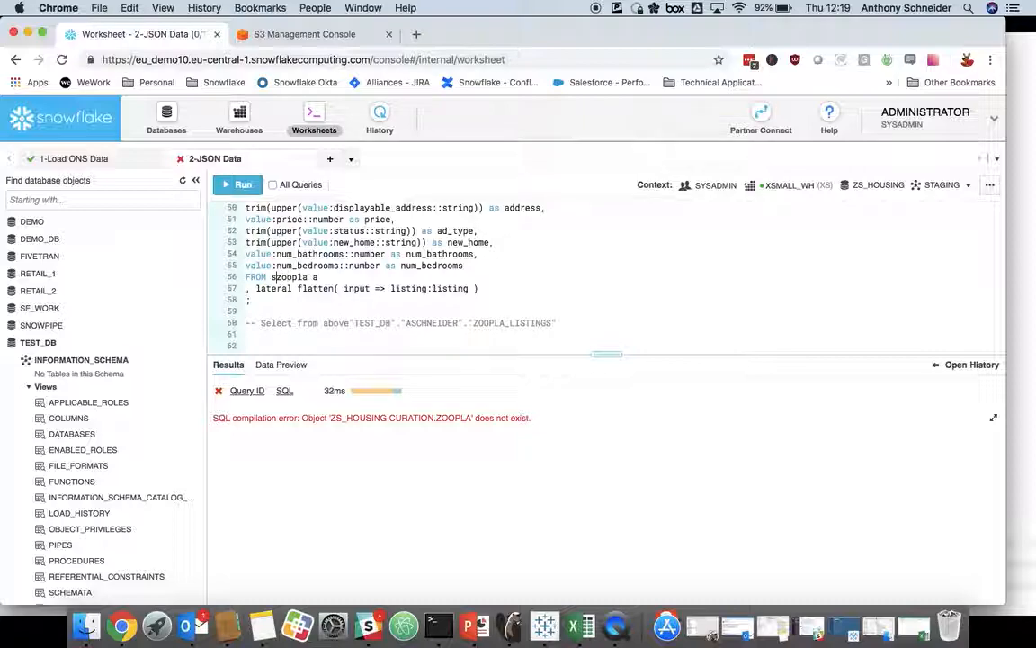
pyautogui.press('super+Return')
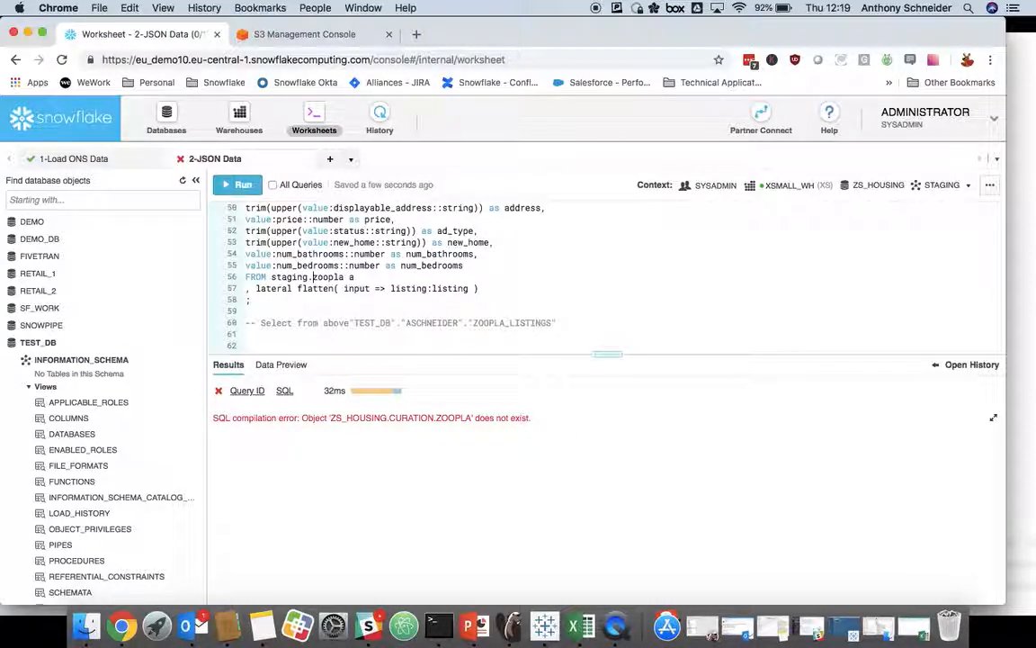
# Step: Prefix the housing_sales_street view name with "curation." and its housing_sales source table with "staging.", and create the view
pyautogui.scroll(-3, 355, 287)
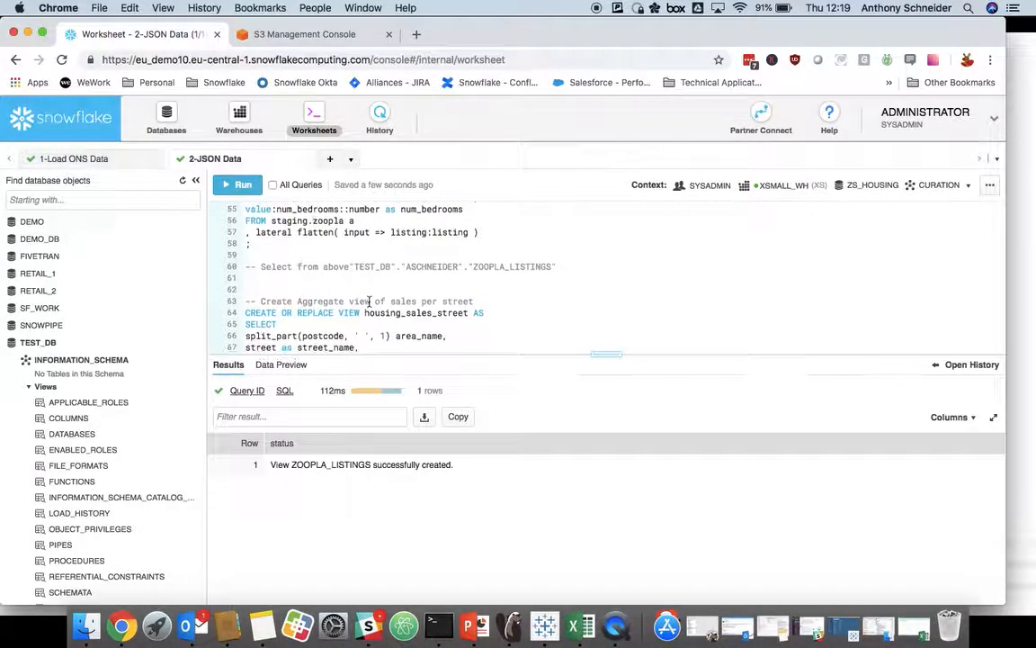
pyautogui.scroll(-5, 349, 277)
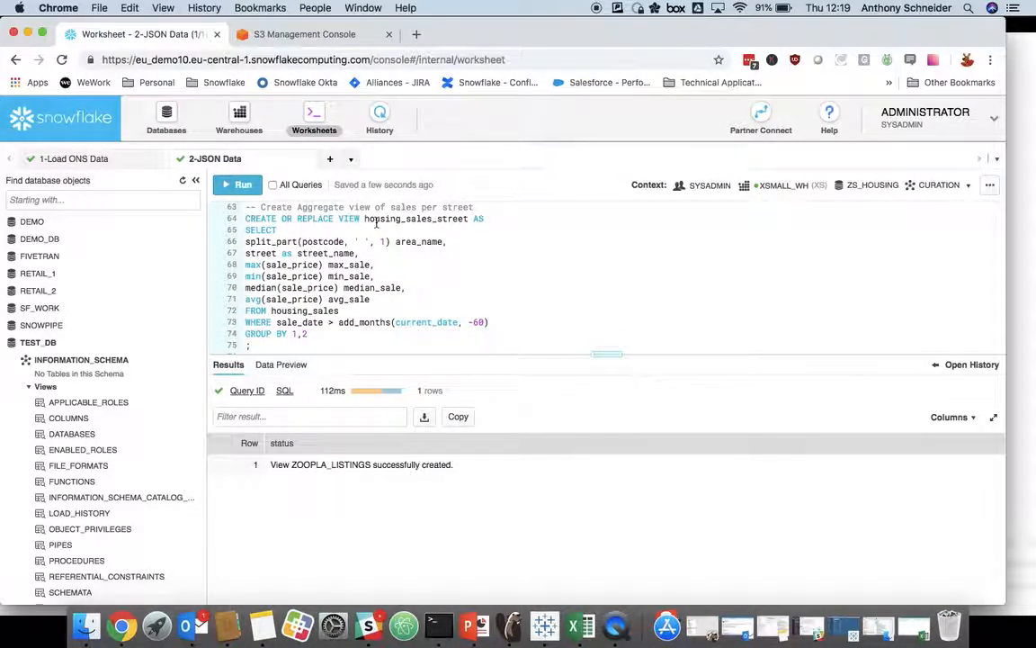
pyautogui.click(364, 219)
pyautogui.write('curation.')
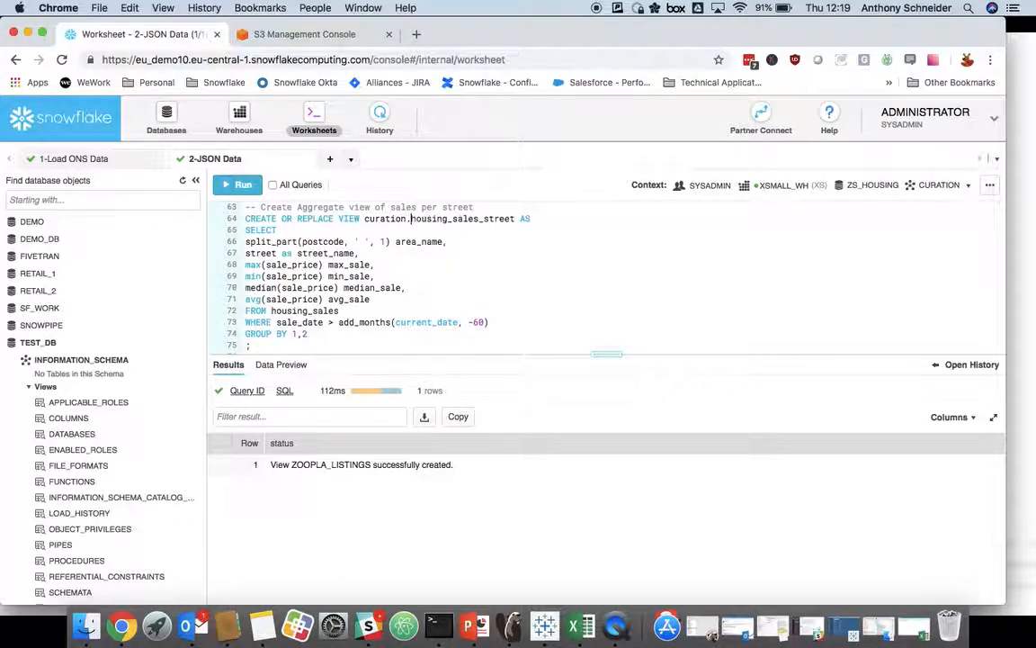
pyautogui.click(272, 310)
pyautogui.write('stagin')
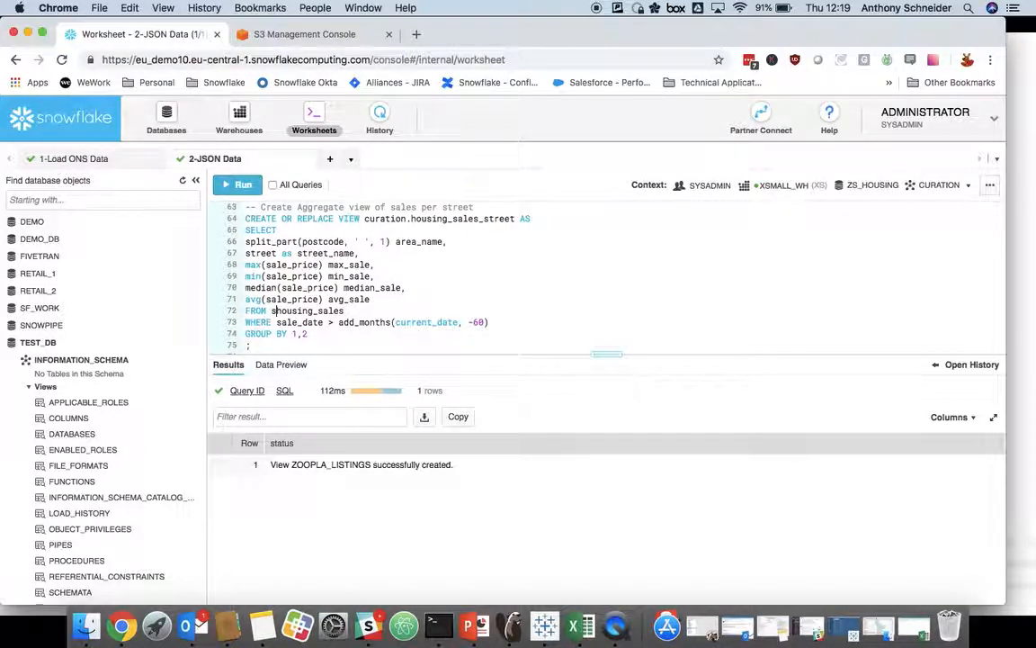
pyautogui.write('g.')
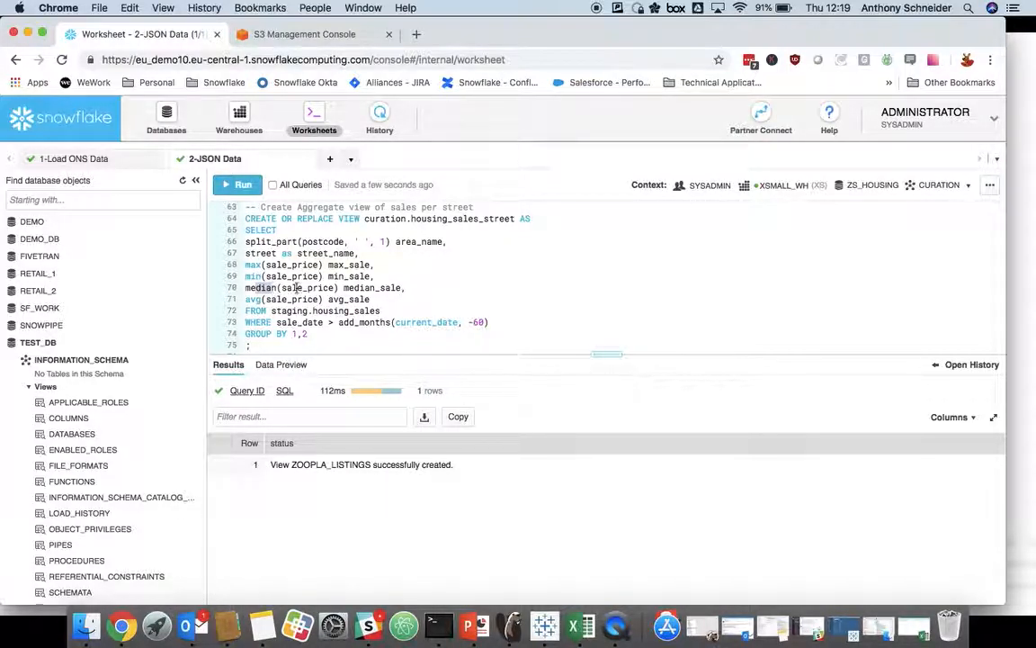
pyautogui.scroll(-1, 329, 286)
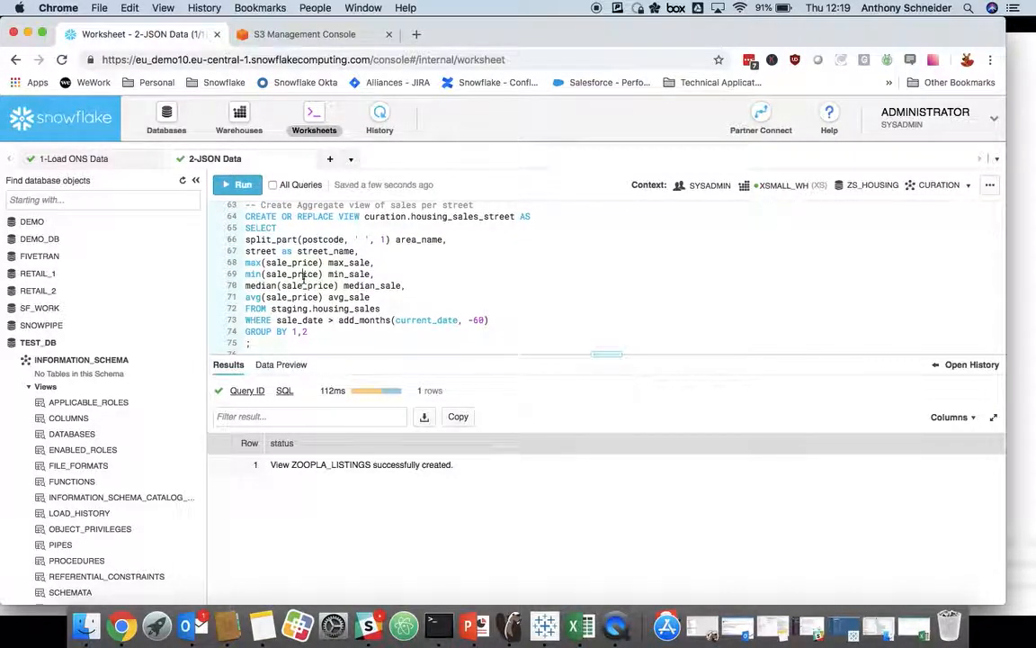
pyautogui.press('super+Return')
# Step: Insert an extra blank line between the housing_sales_street view definition and the White Lion Street example query
pyautogui.scroll(-5, 342, 297)
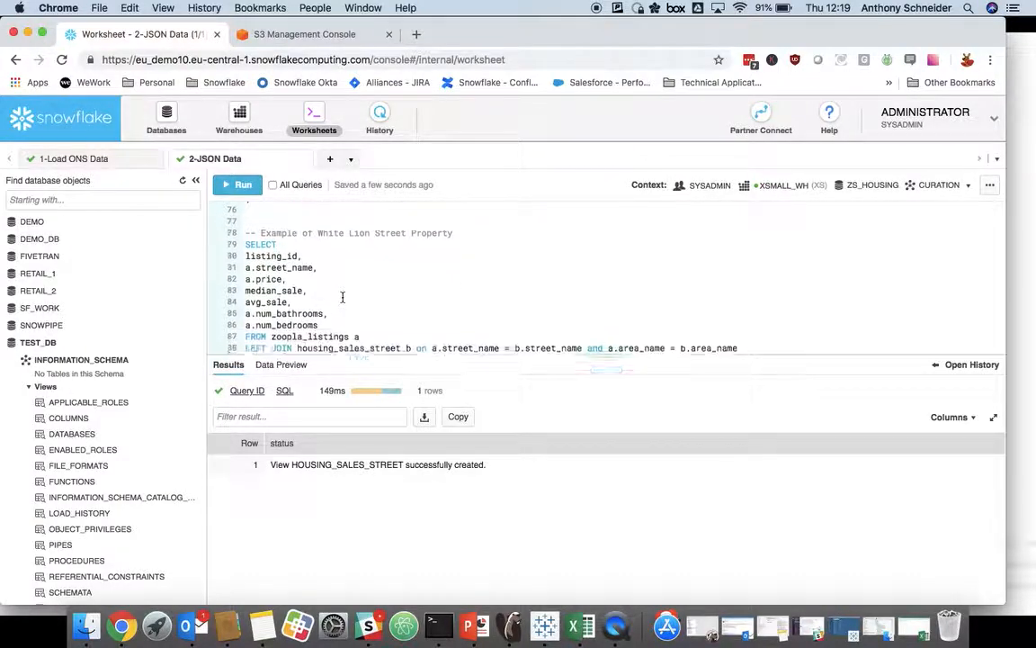
pyautogui.scroll(5, 342, 296)
pyautogui.click(275, 288)
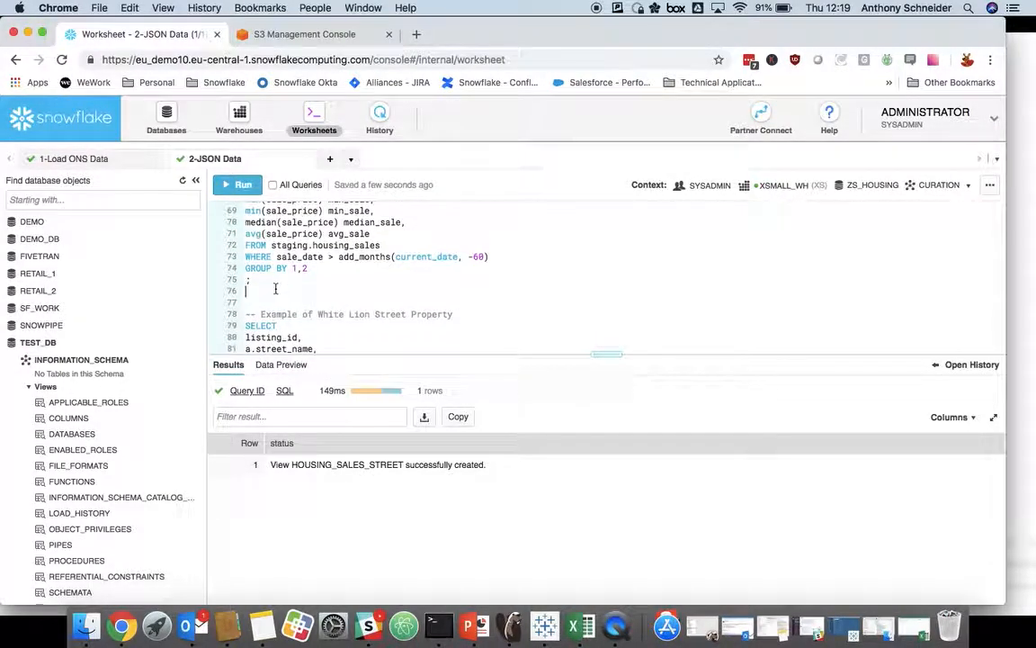
pyautogui.scroll(-2, 284, 287)
pyautogui.press('Return')
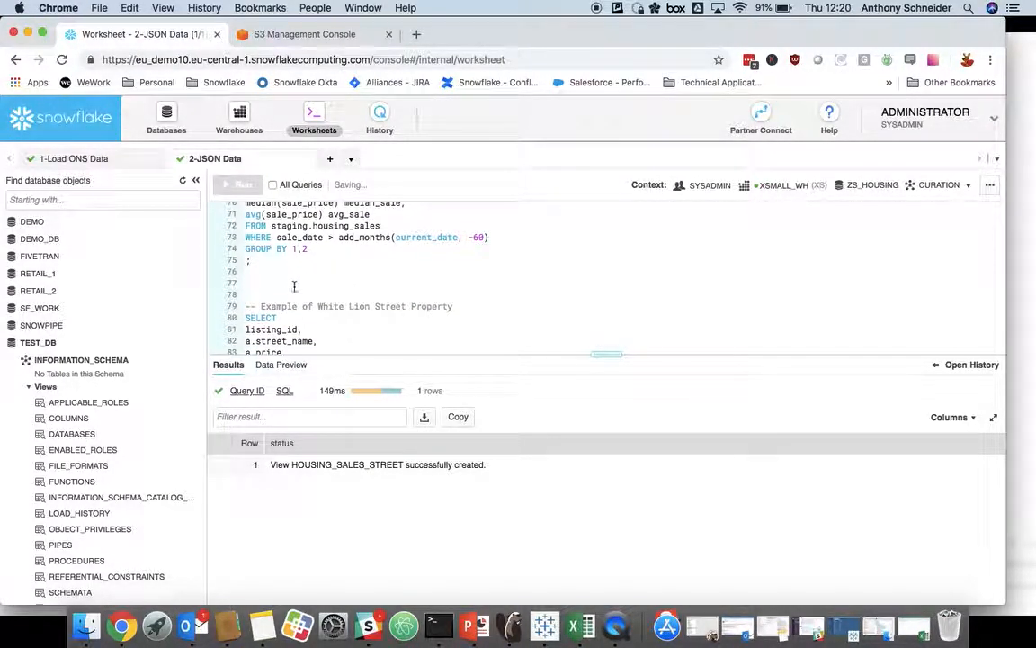
# Step: Review the join and street-name filter of the White Lion Street example query, and try to run it
pyautogui.scroll(-4, 292, 288)
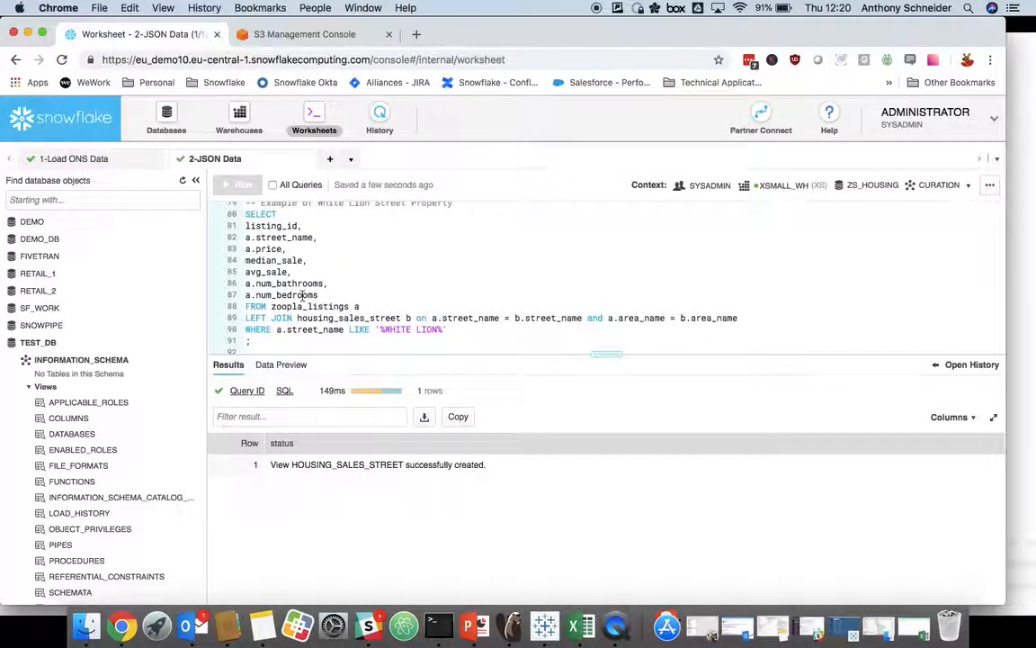
pyautogui.moveTo(272, 307); pyautogui.dragTo(537, 318)
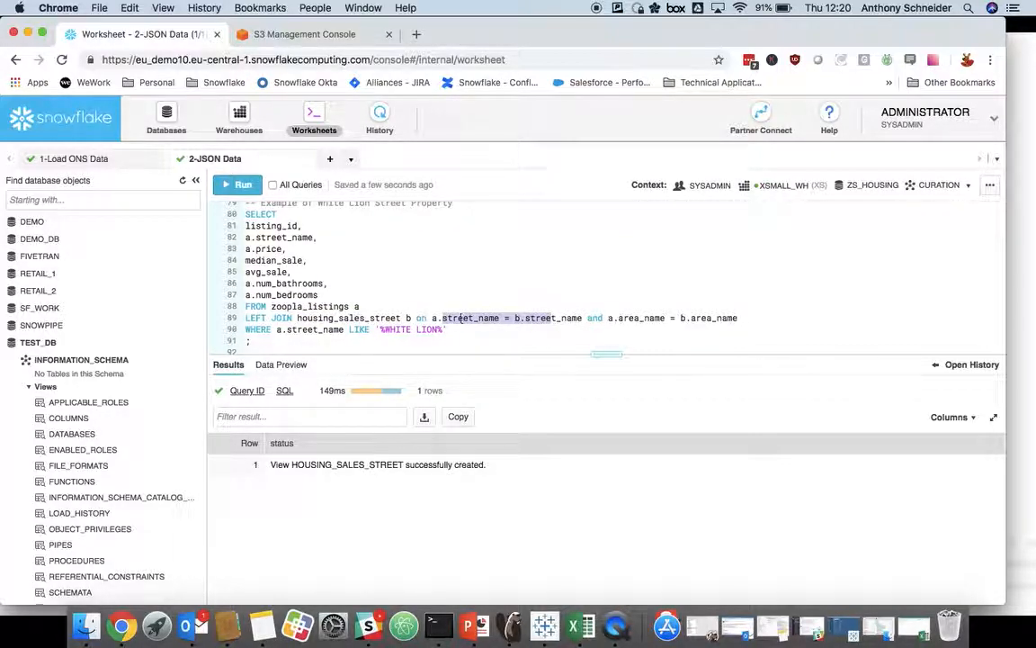
pyautogui.moveTo(261, 329); pyautogui.dragTo(398, 329)
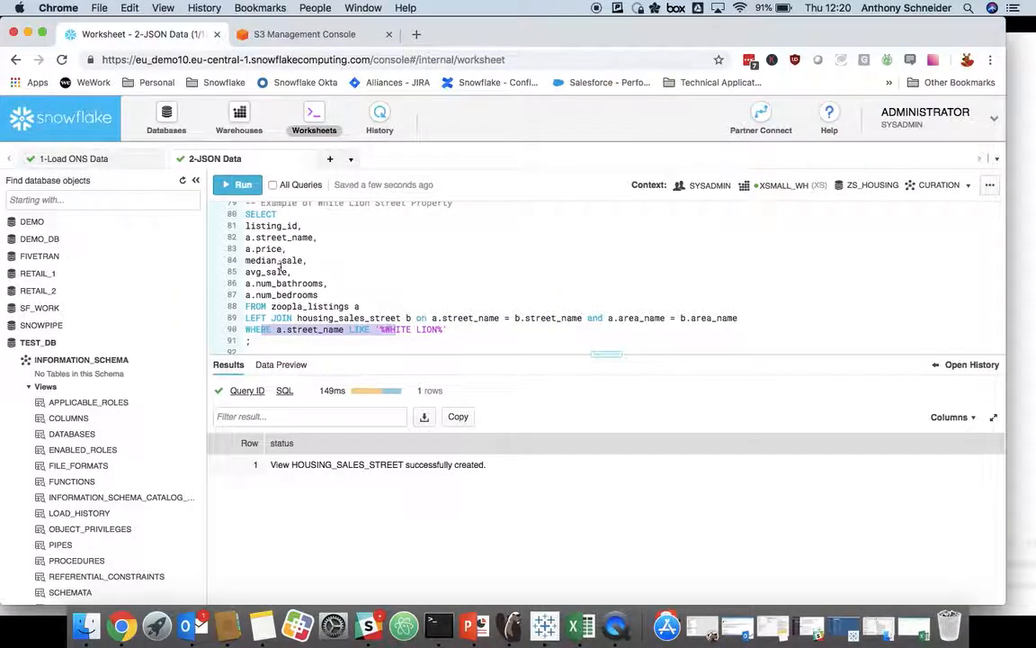
pyautogui.click(270, 259)
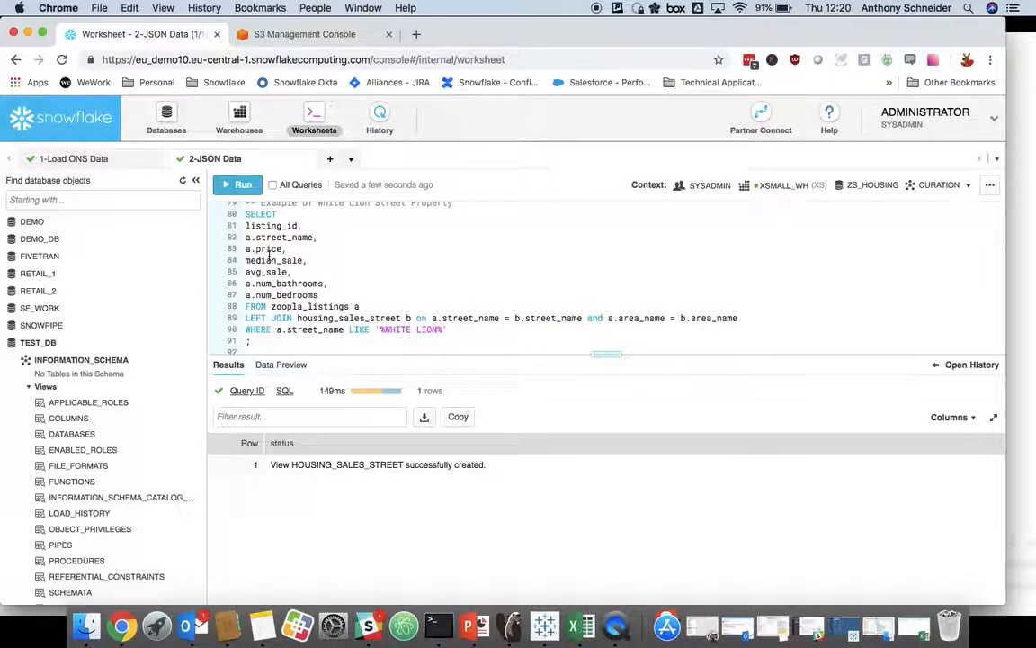
pyautogui.press('super+Return')
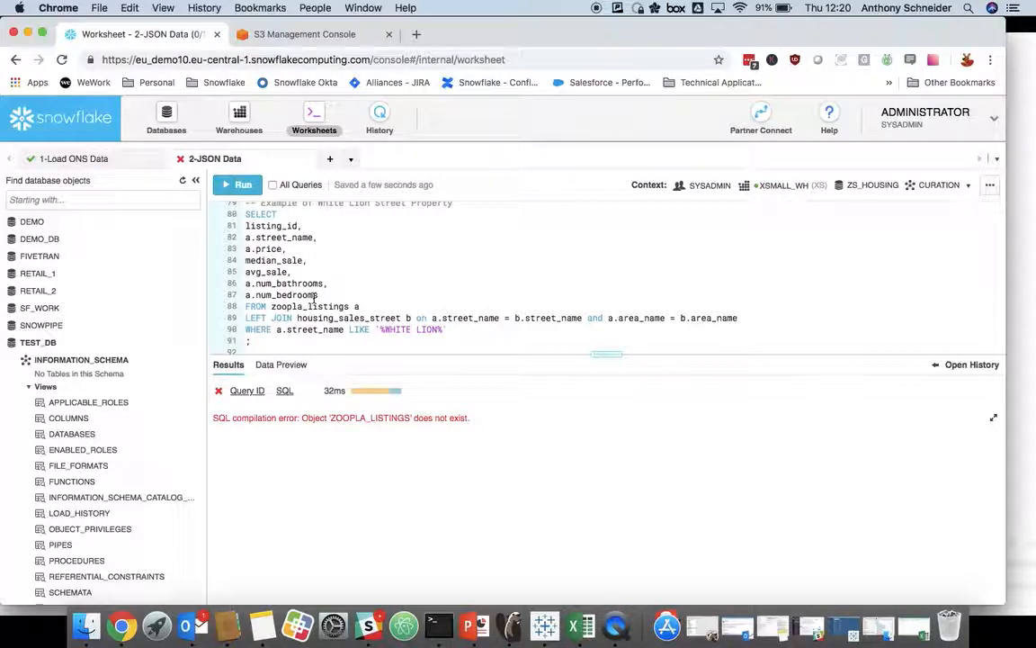
# Step: Prefix zoopla_listings and housing_sales_street with "curation." in the White Lion Street query, and run it
pyautogui.scroll(2, 310, 296)
pyautogui.scroll(-2, 288, 301)
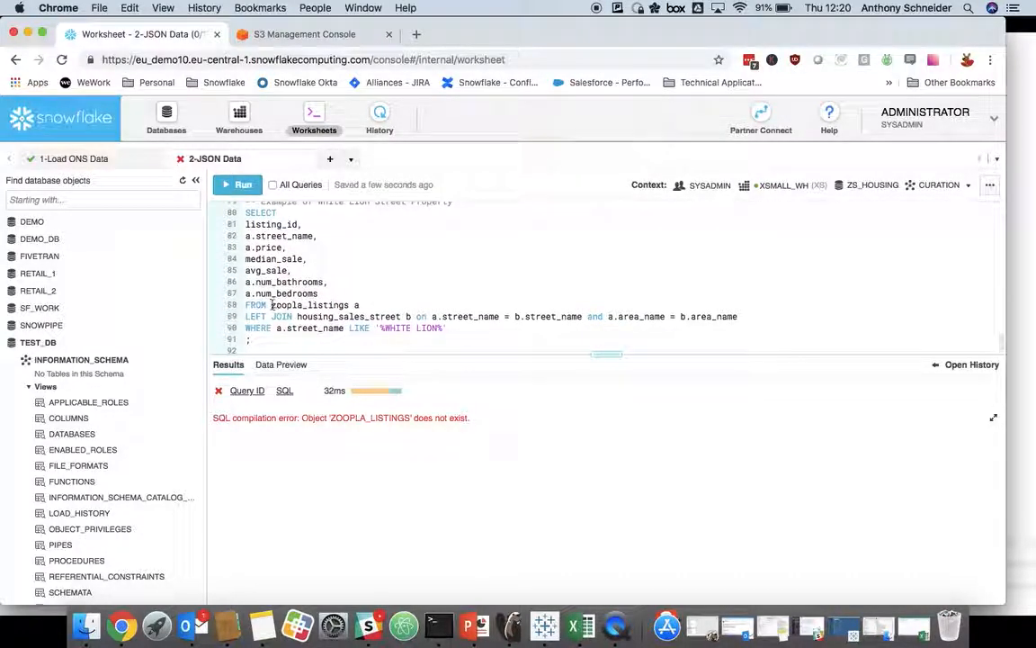
pyautogui.write('curation.')
pyautogui.click(296, 317)
pyautogui.write('curation.')
pyautogui.press('super+Return')
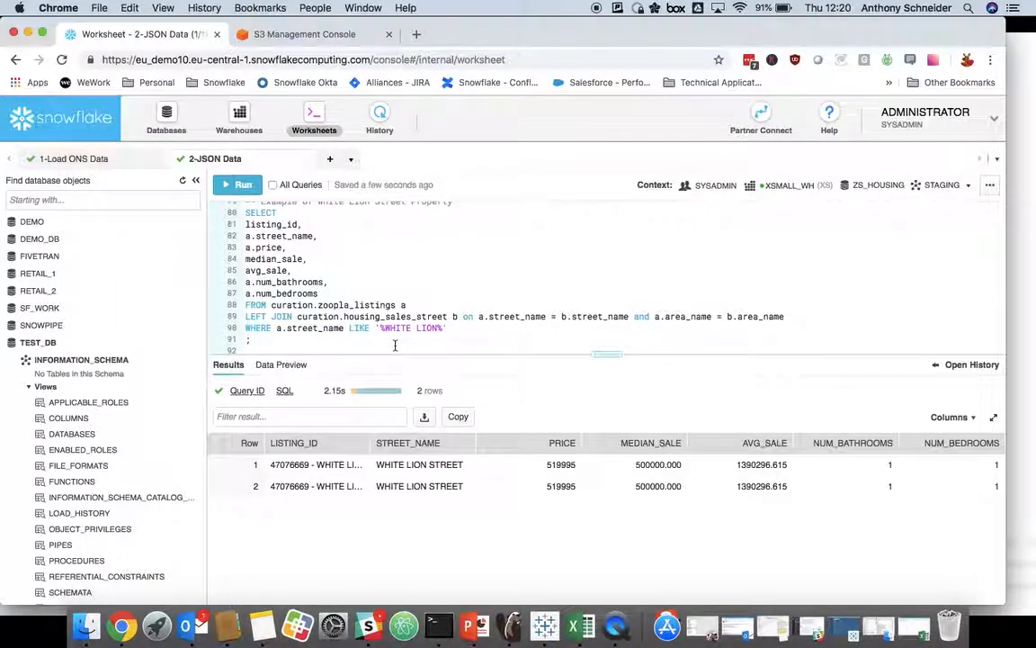
# Step: Widen the LISTING_ID result column and compare the White Lion Street listing's price with the street's median sale
pyautogui.moveTo(367, 438); pyautogui.dragTo(410, 444)
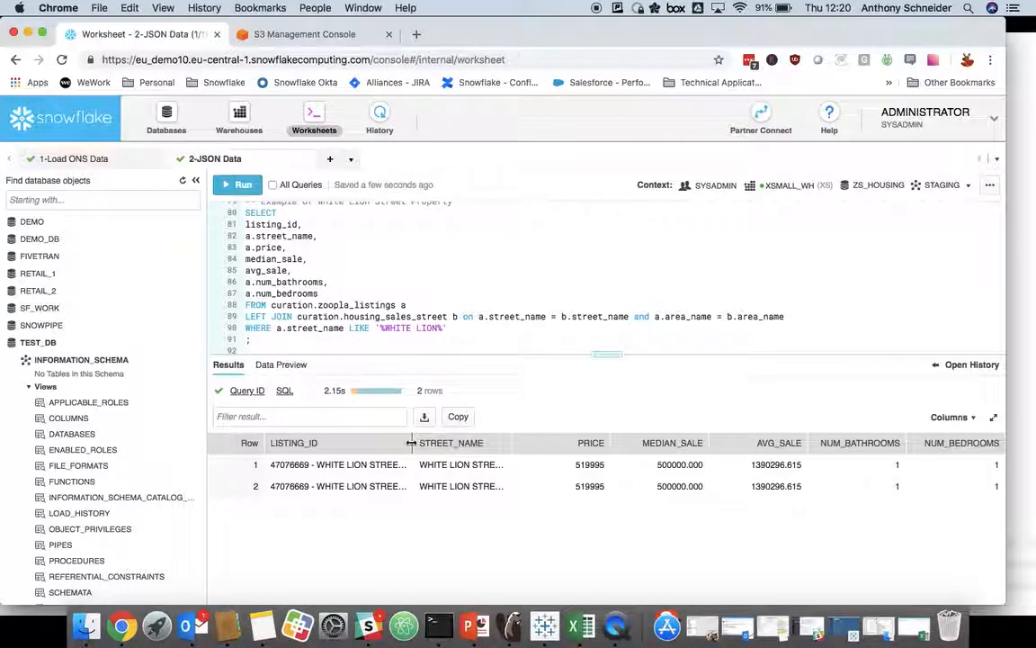
pyautogui.click(587, 464)
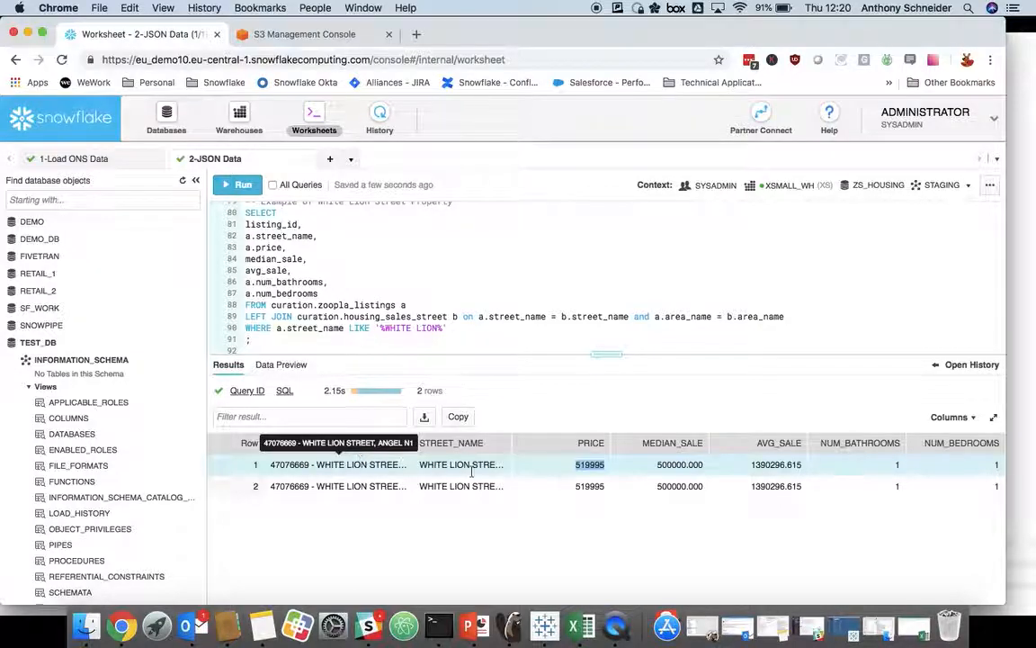
pyautogui.click(699, 464)
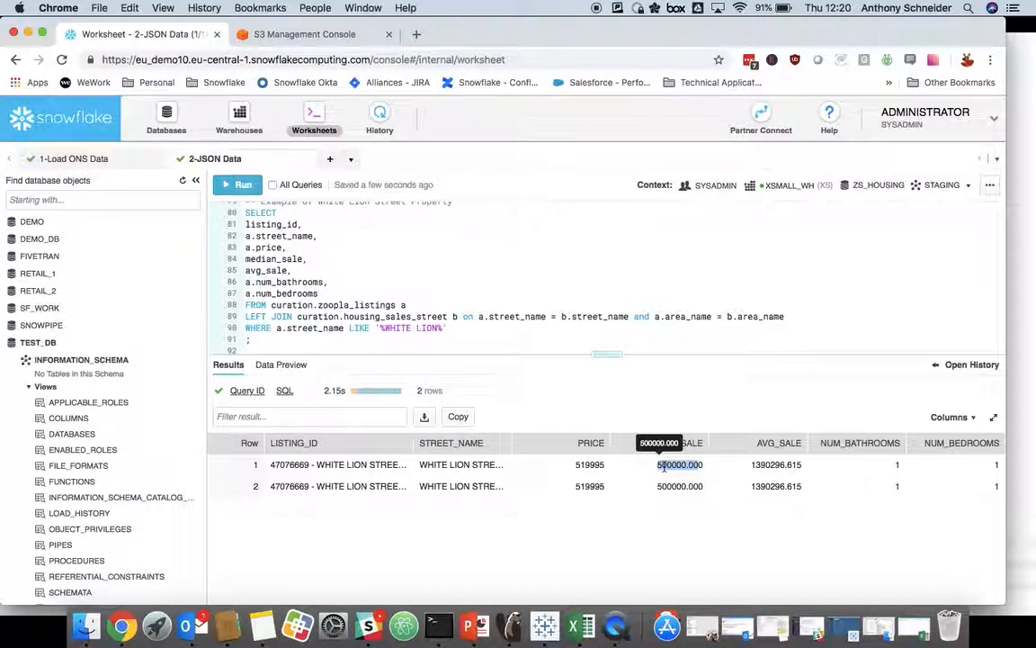
# Step: Advance the PowerPoint presentation to the "Set up BI Tool and Join Data" slide, and return to Snowflake in Chrome
pyautogui.click(486, 634)
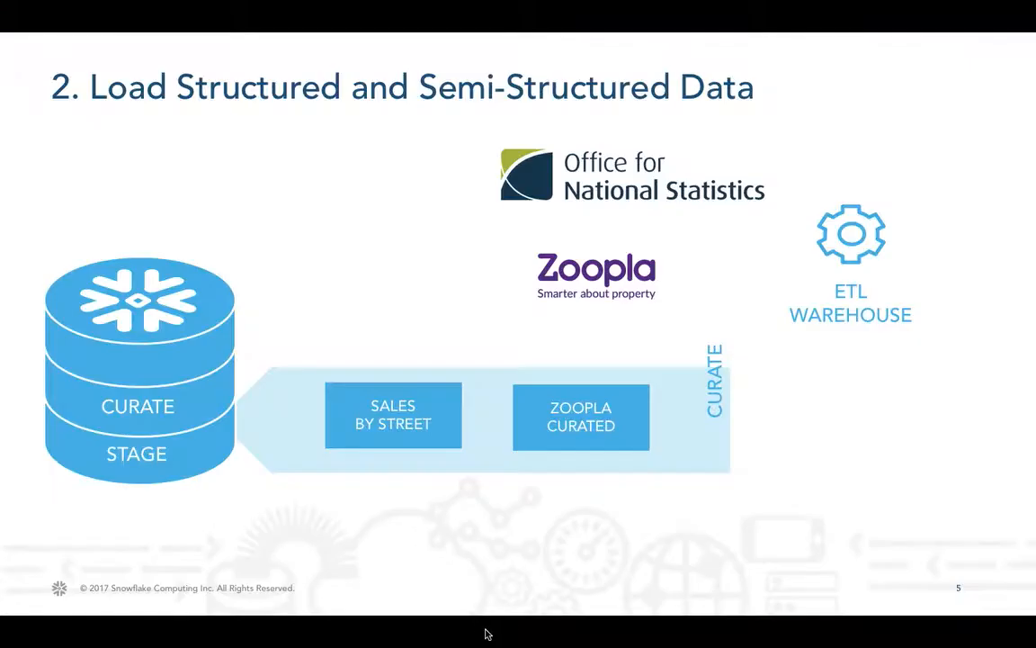
pyautogui.press('Right')
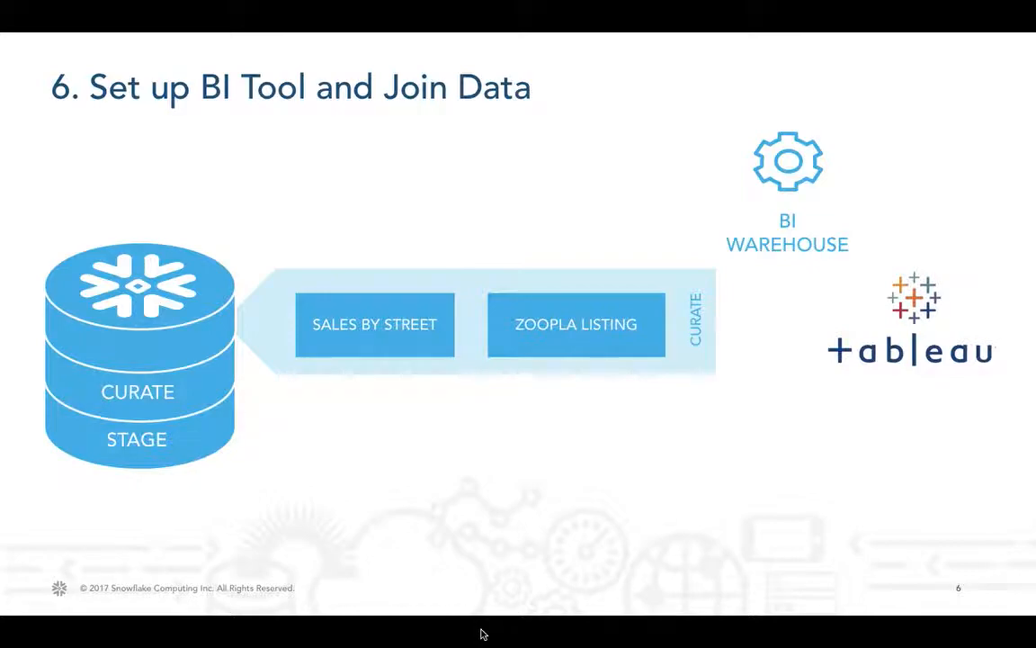
pyautogui.press('super+Tab')
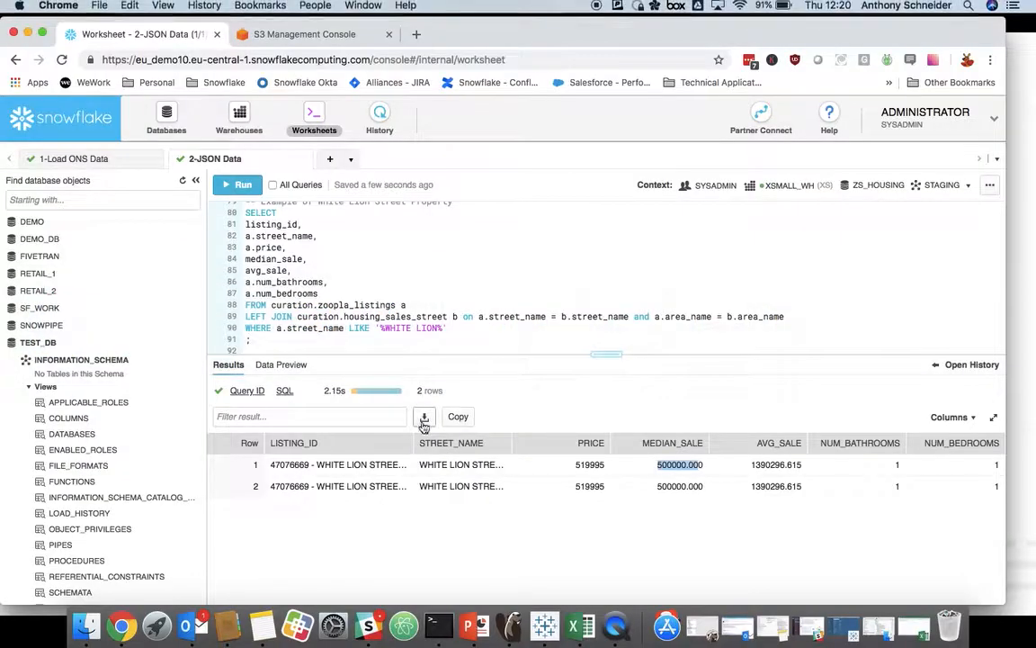
# Step: Create a warehouse named BI with size Medium, a maximum of 1 cluster, Standard scaling and auto suspend after 5 minutes
pyautogui.click(238, 114)
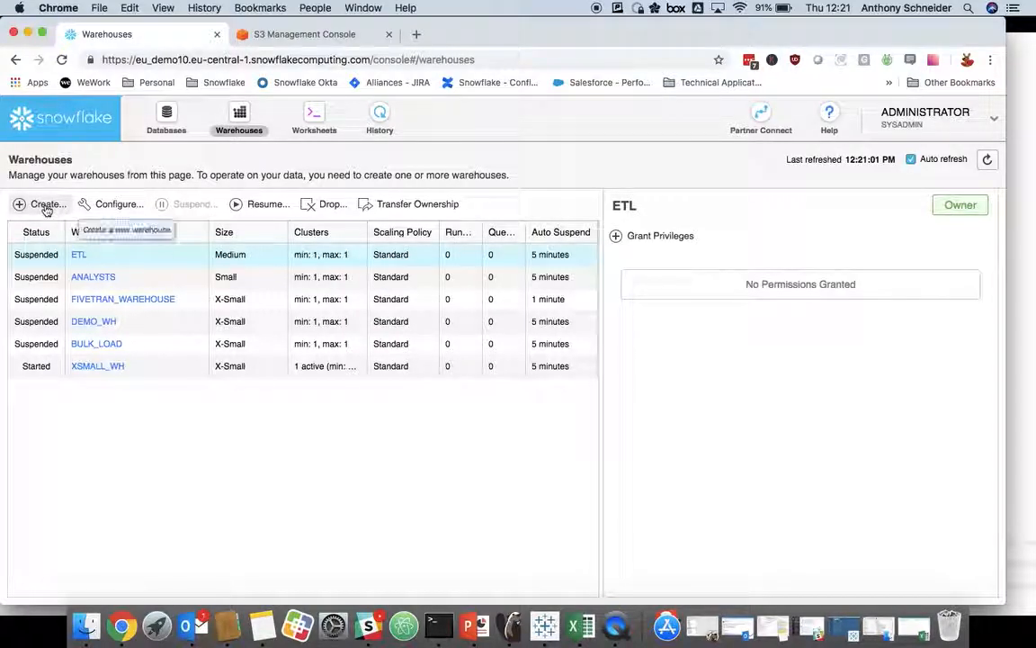
pyautogui.click(47, 206)
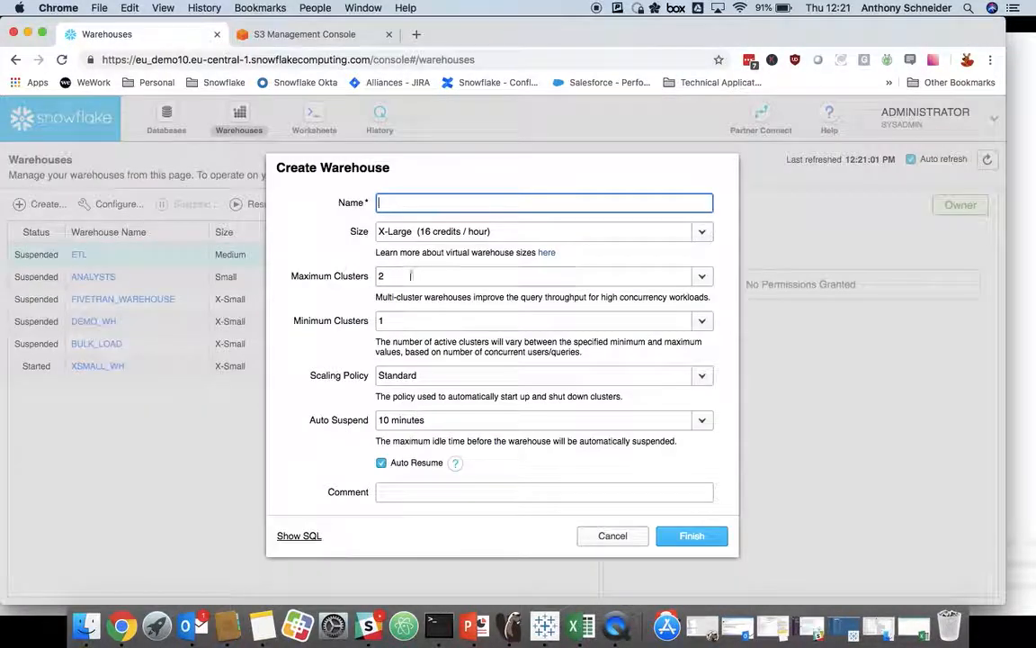
pyautogui.write('BI')
pyautogui.click(422, 231)
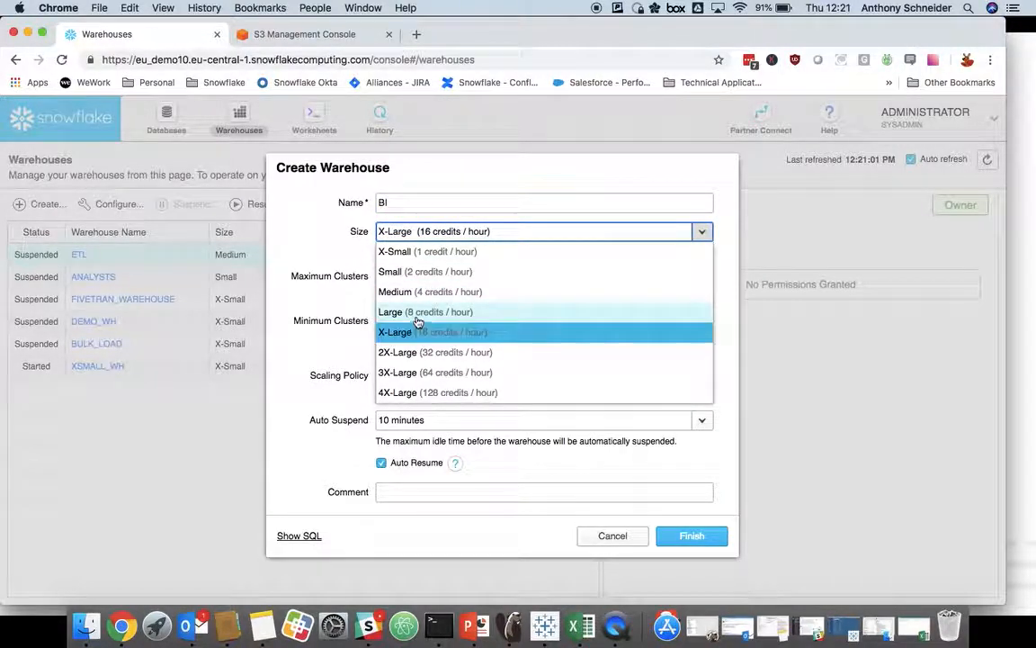
pyautogui.click(419, 293)
pyautogui.click(418, 279)
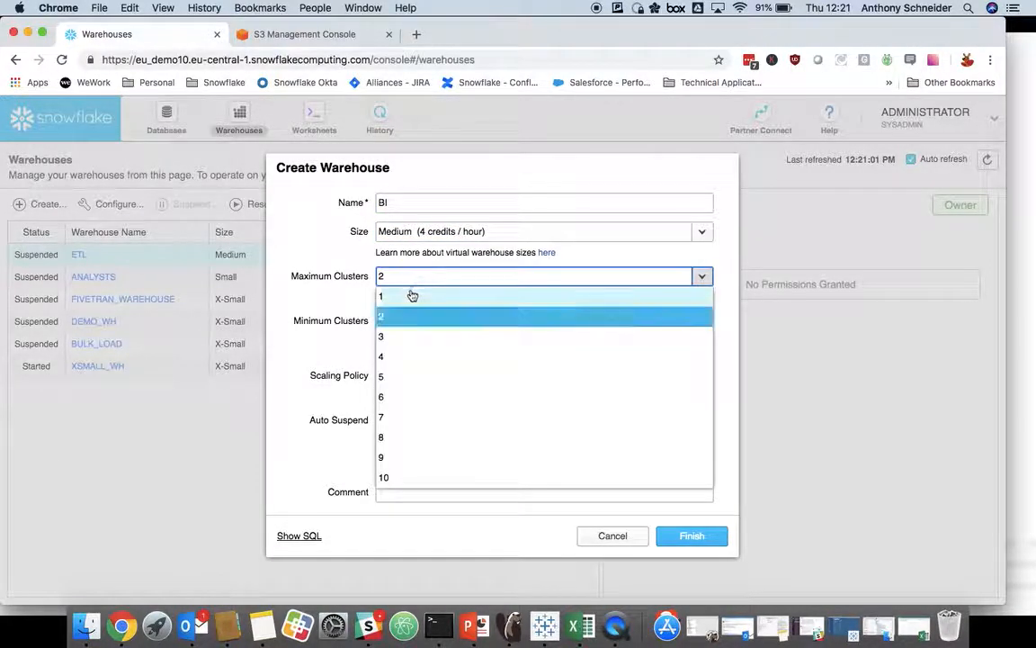
pyautogui.click(411, 295)
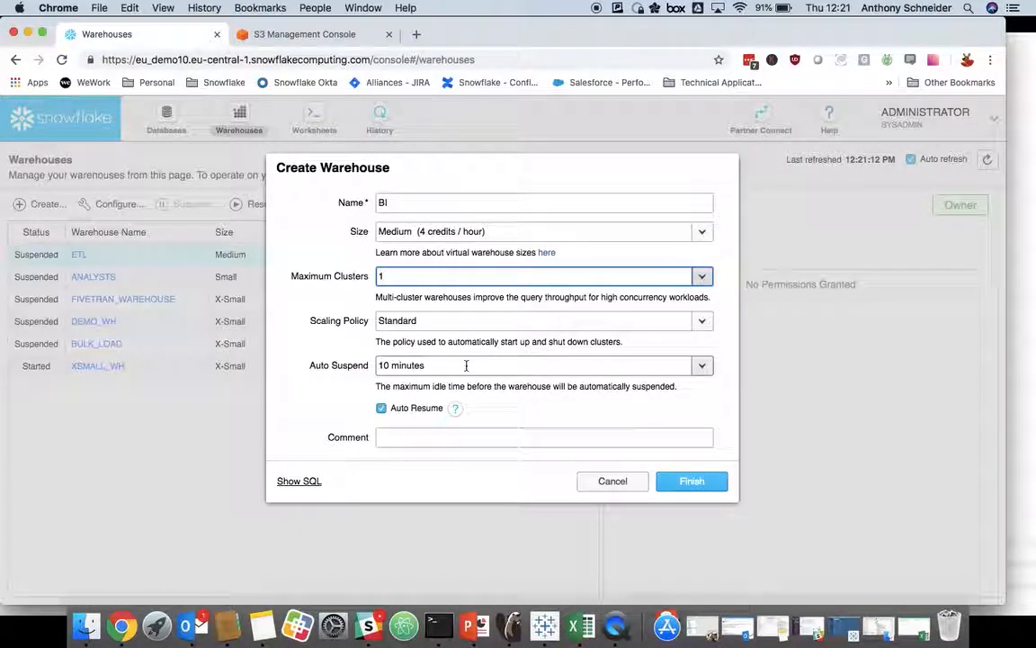
pyautogui.click(694, 367)
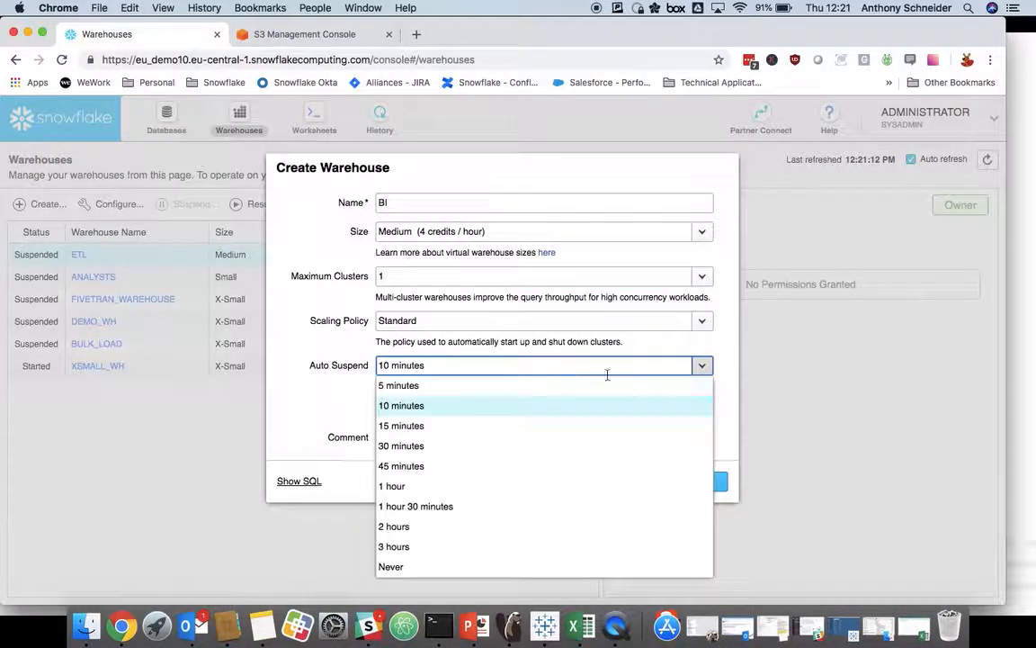
pyautogui.click(457, 390)
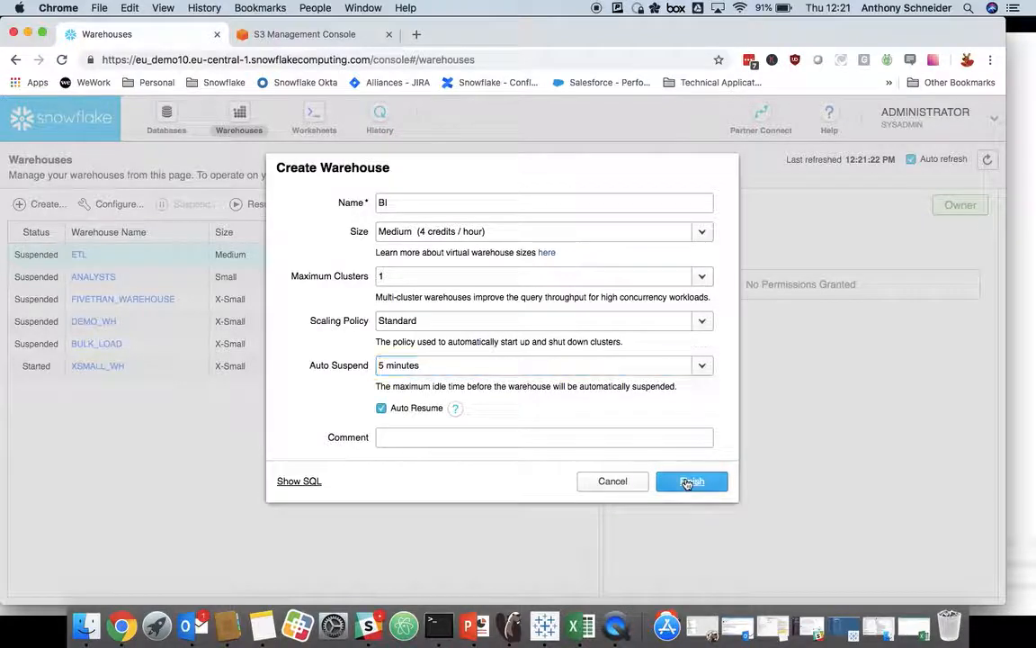
pyautogui.click(688, 483)
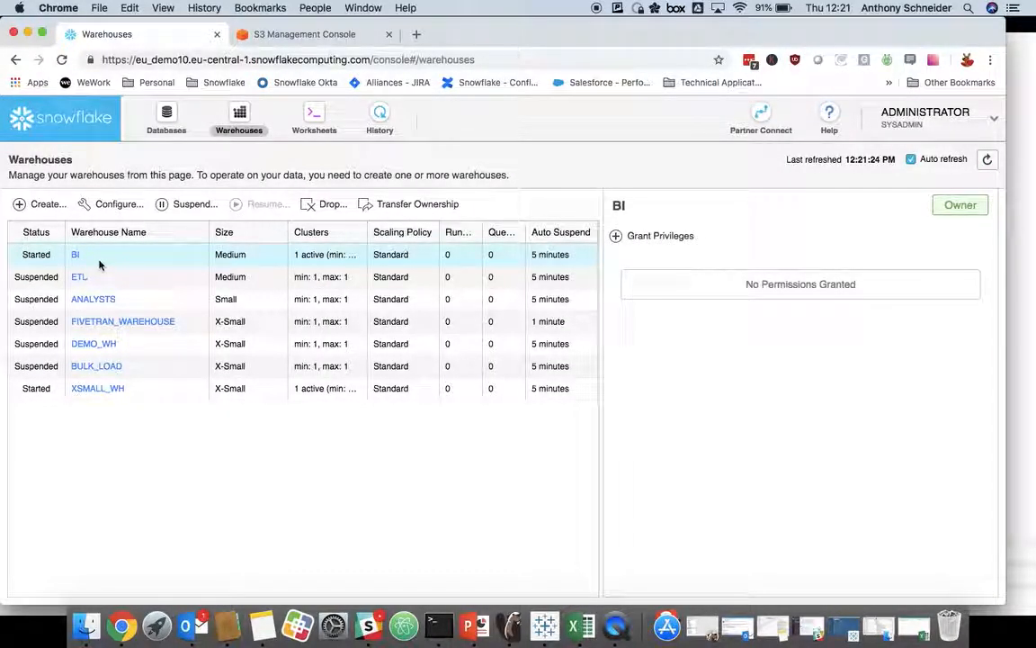
pyautogui.click(52, 279)
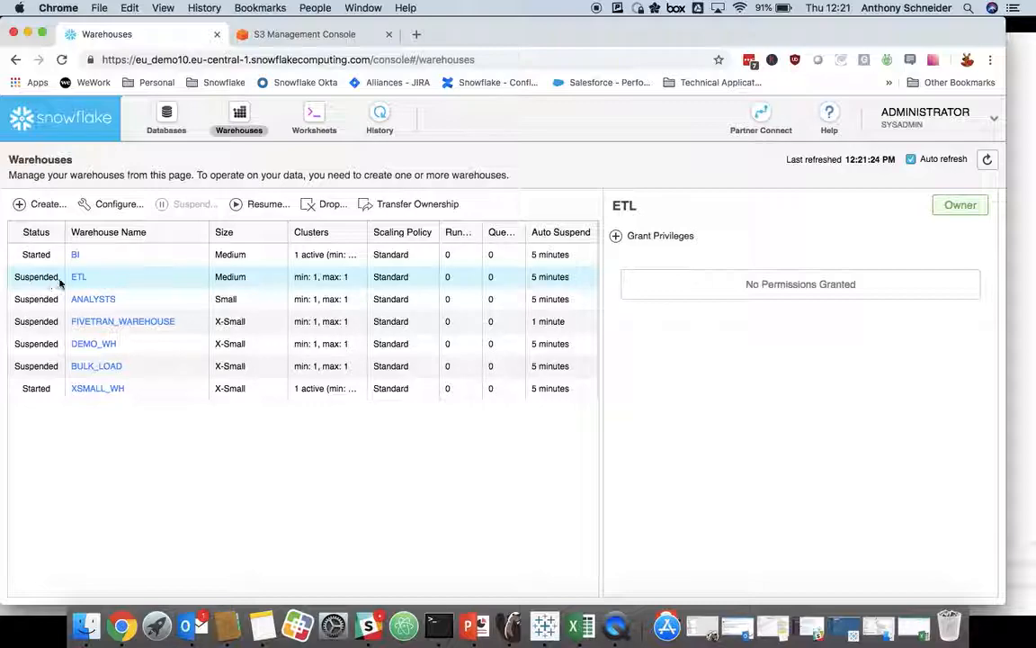
pyautogui.click(109, 261)
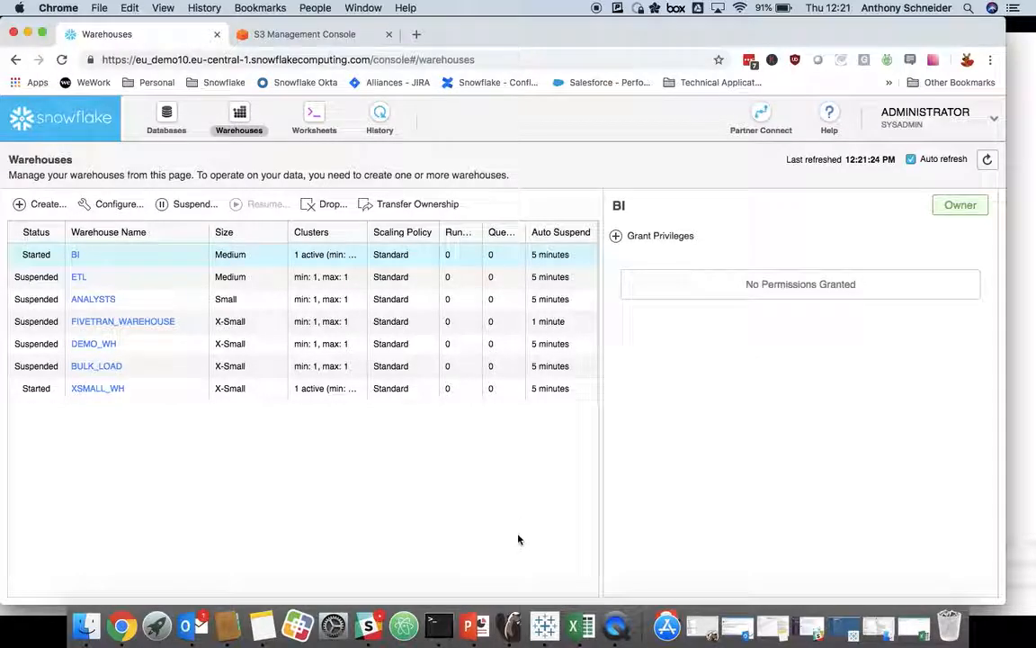
# Step: Switch to Tableau Desktop and sign in to the eu_demo10 Snowflake server, entering the account password
pyautogui.moveTo(544, 627)
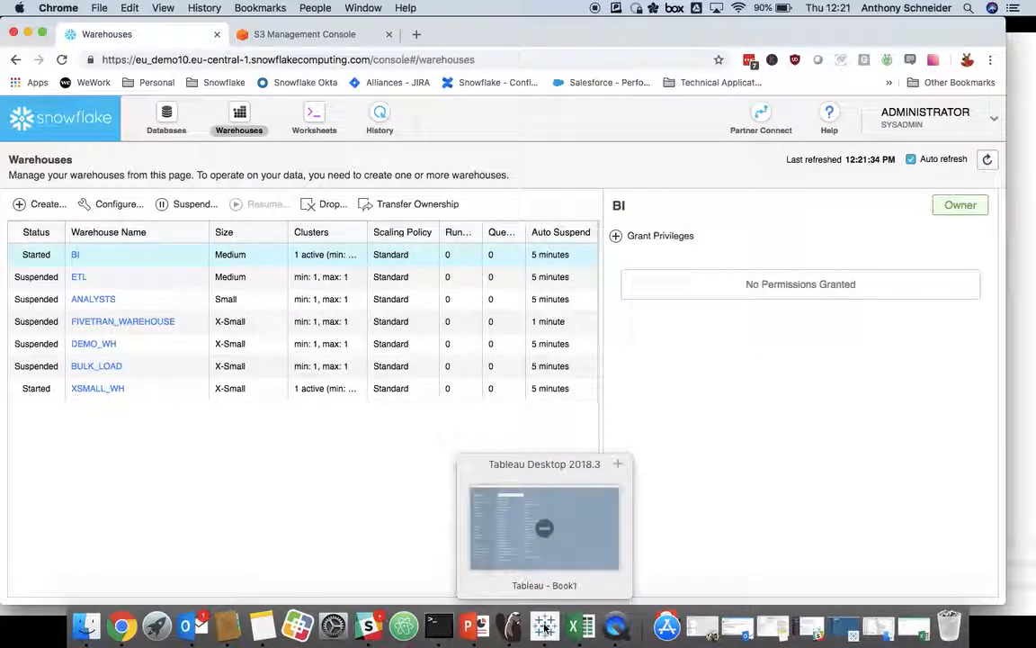
pyautogui.click(544, 627)
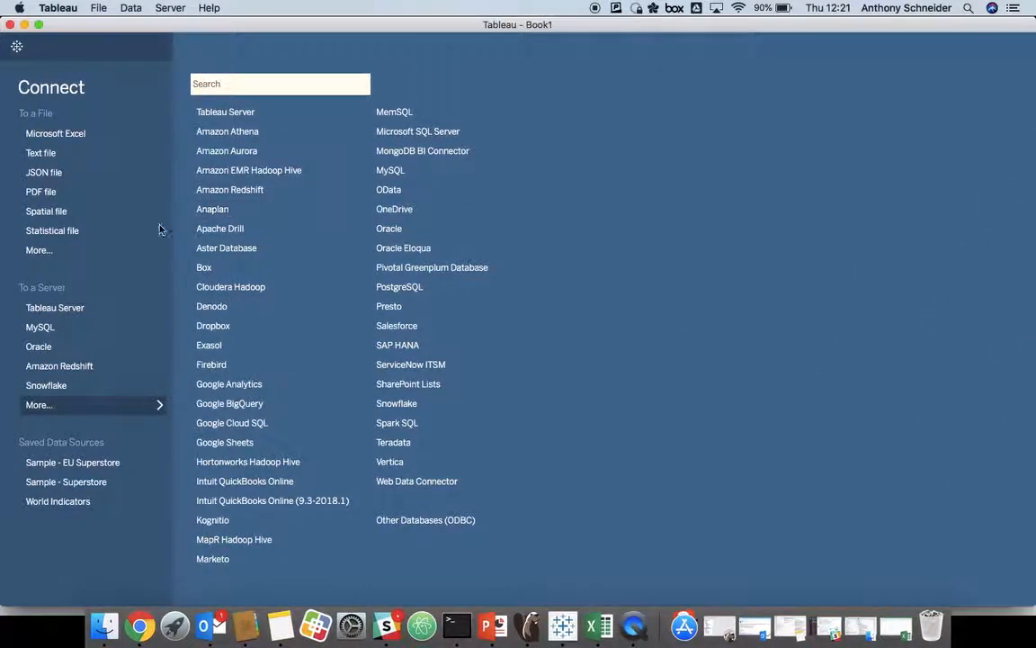
pyautogui.click(59, 392)
pyautogui.moveTo(381, 160); pyautogui.dragTo(289, 172)
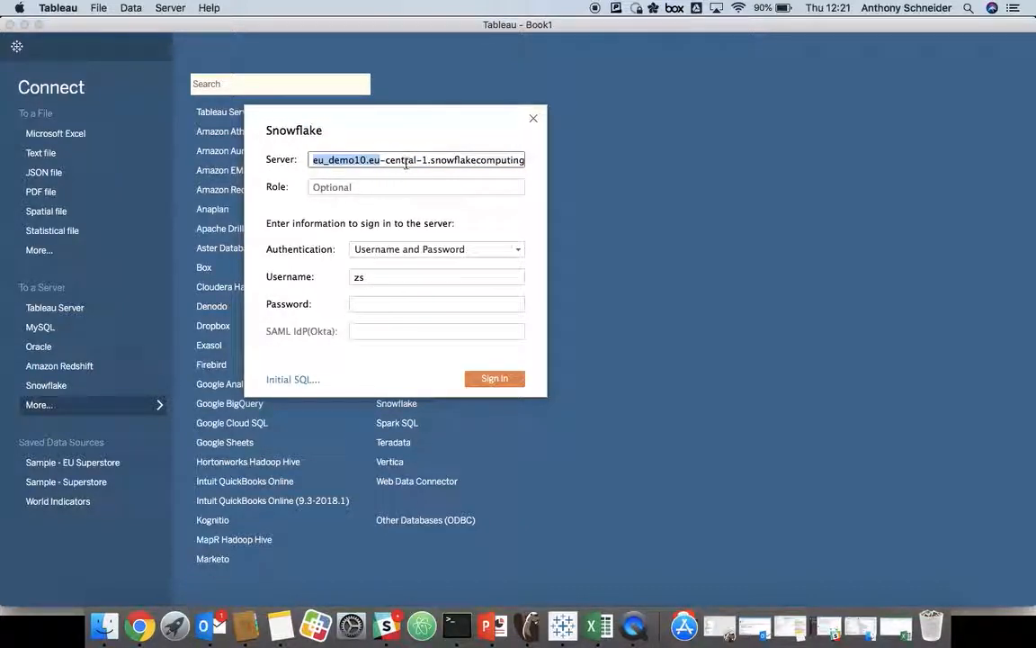
pyautogui.click(382, 302)
pyautogui.write('••••••')
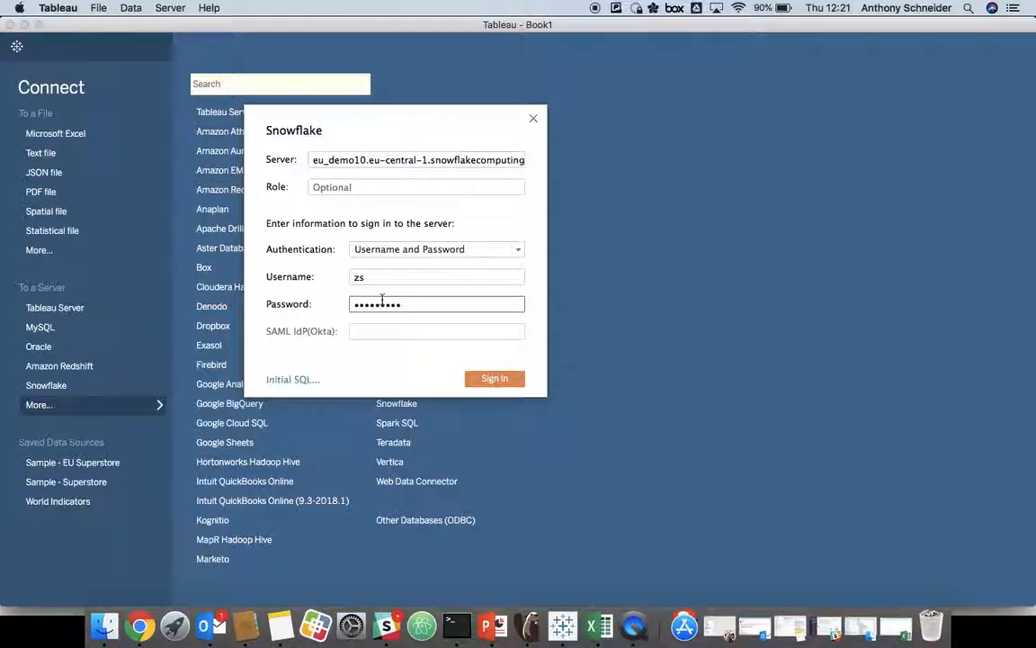
pyautogui.click(476, 378)
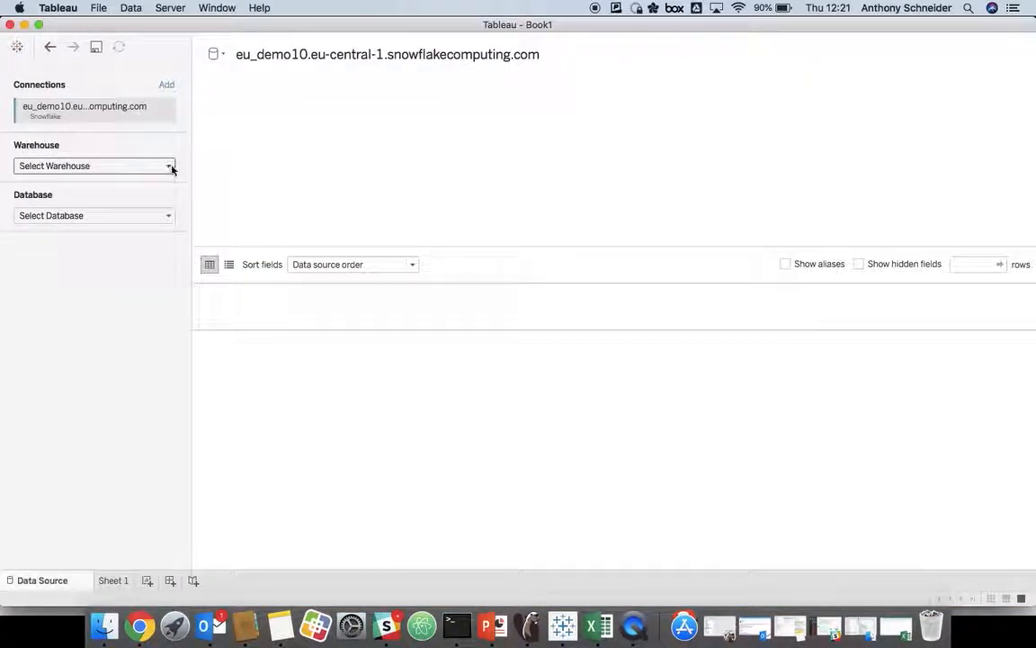
# Step: Set the Snowflake connection to the BI warehouse, the ZS_HOUSING database and the CURATION schema
pyautogui.click(169, 166)
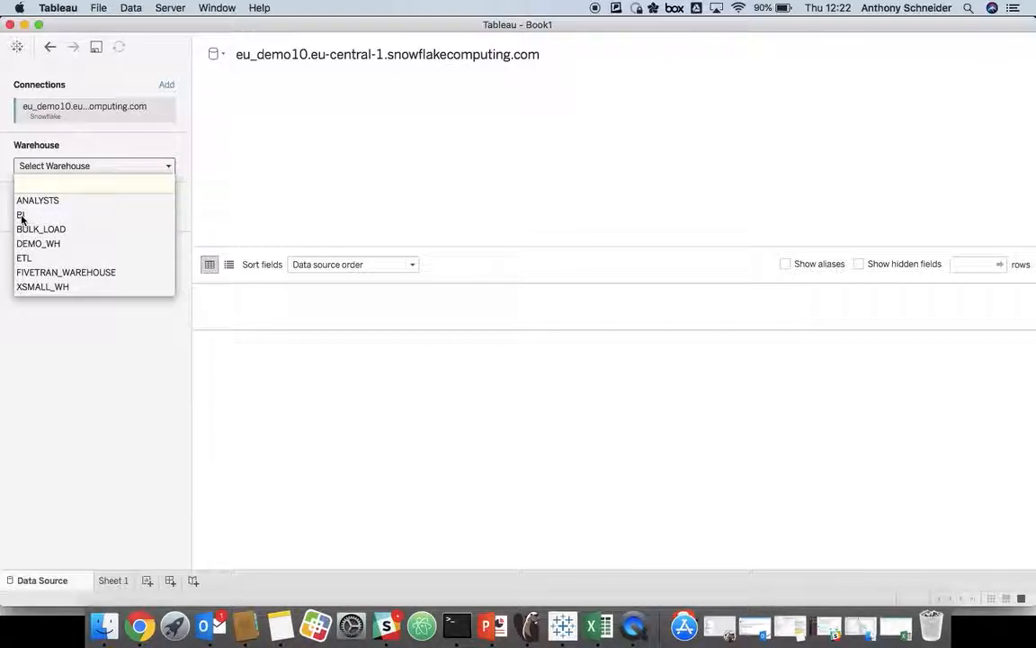
pyautogui.click(67, 214)
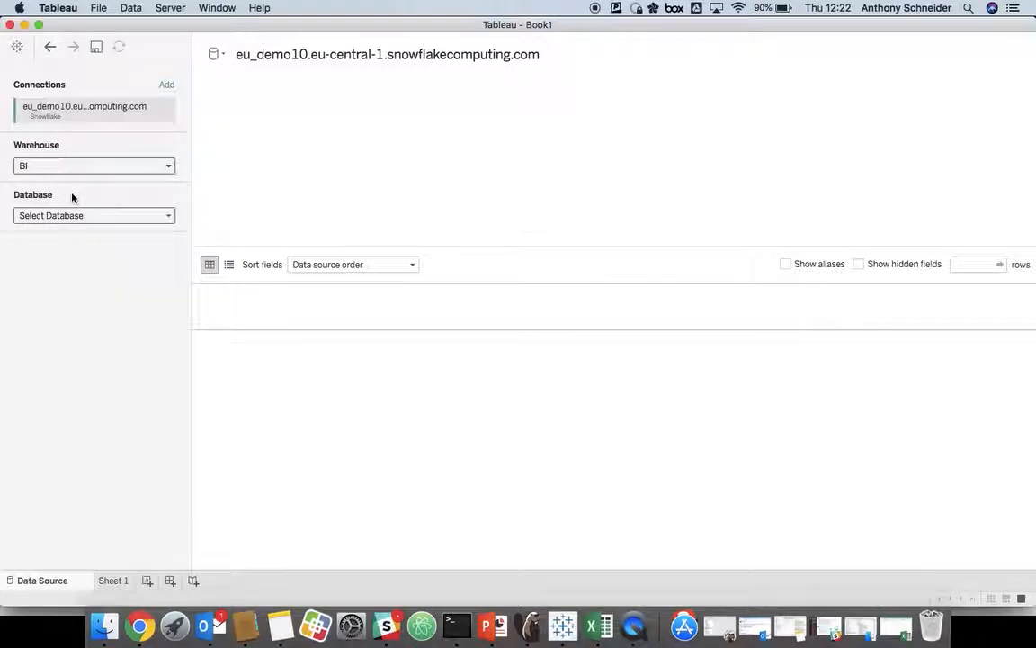
pyautogui.click(169, 219)
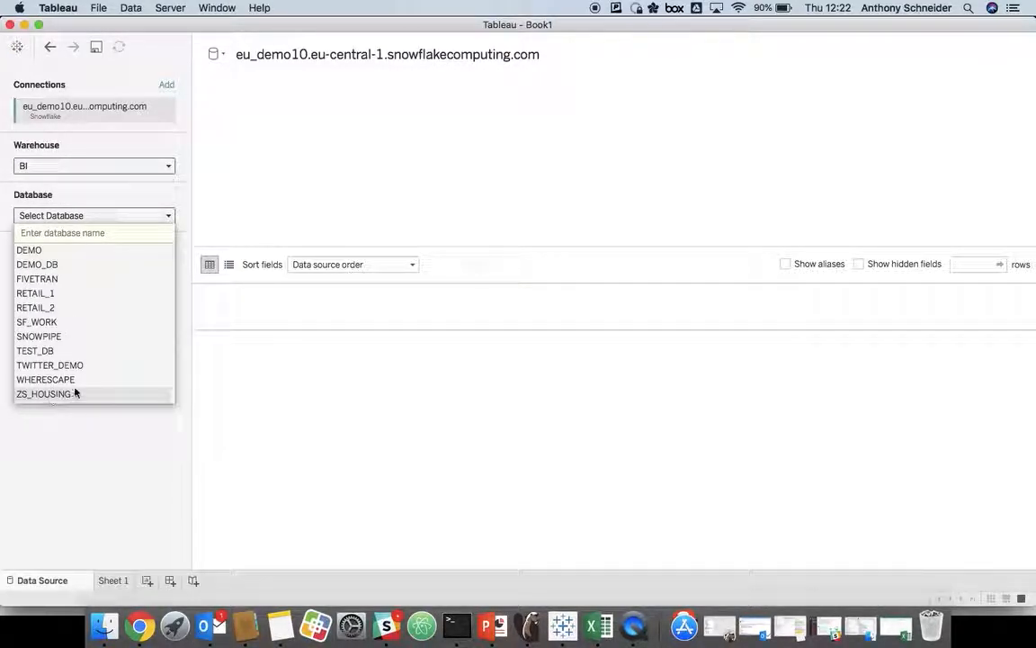
pyautogui.press('Return')
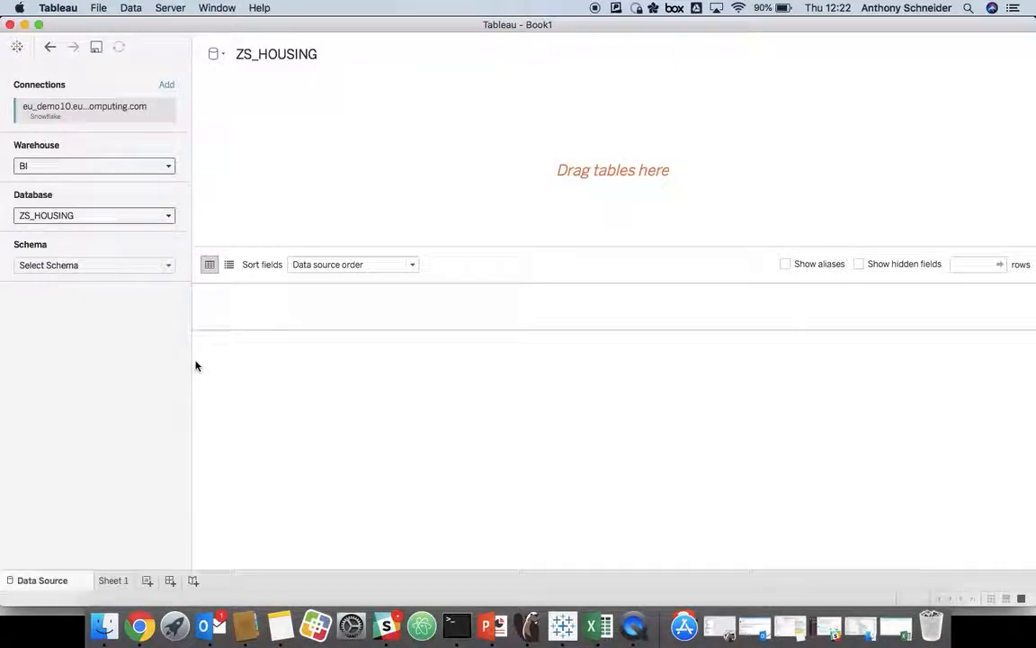
pyautogui.click(168, 265)
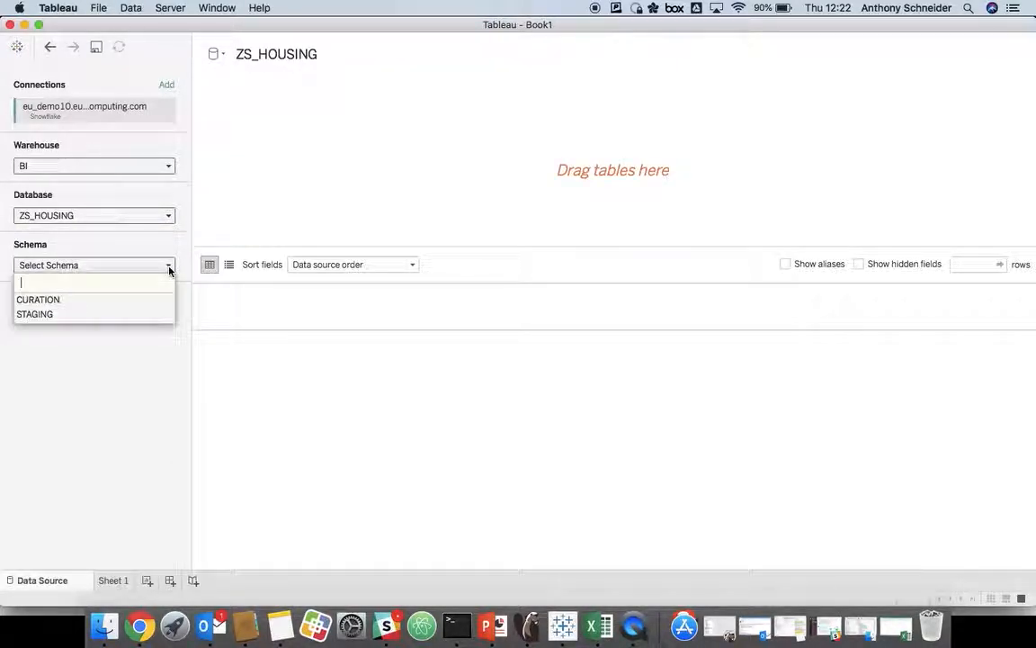
pyautogui.click(37, 299)
# Step: Inner-join HOUSING_SALES_STREET with ZOOPLA_LISTINGS, add a Street Name clause alongside Area Name, and load the data preview
pyautogui.moveTo(78, 317); pyautogui.dragTo(338, 152)
pyautogui.moveTo(75, 330); pyautogui.dragTo(500, 142)
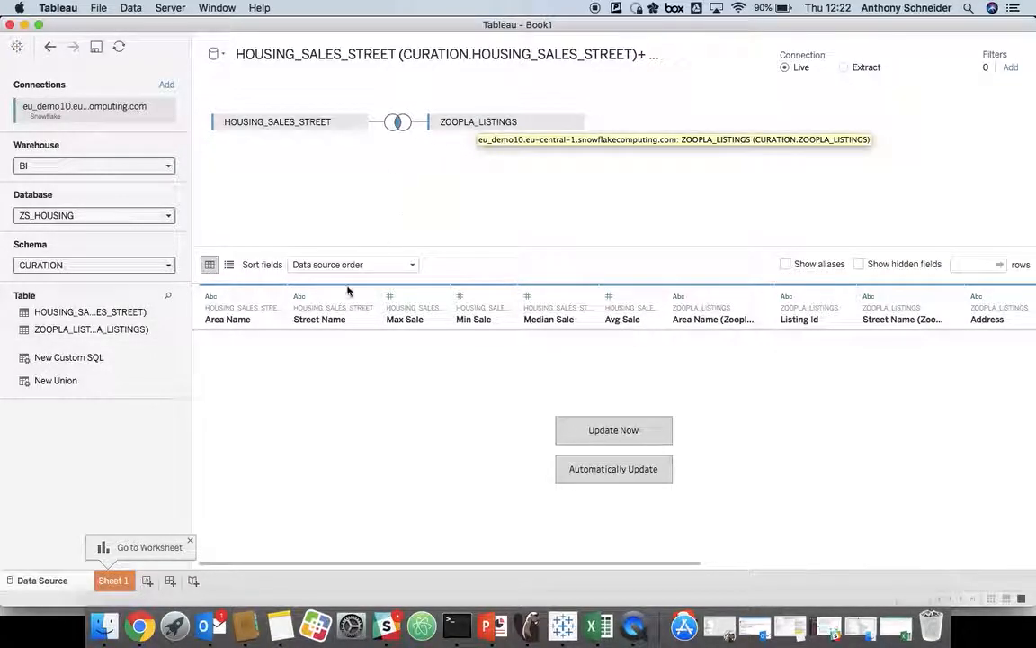
pyautogui.click(399, 122)
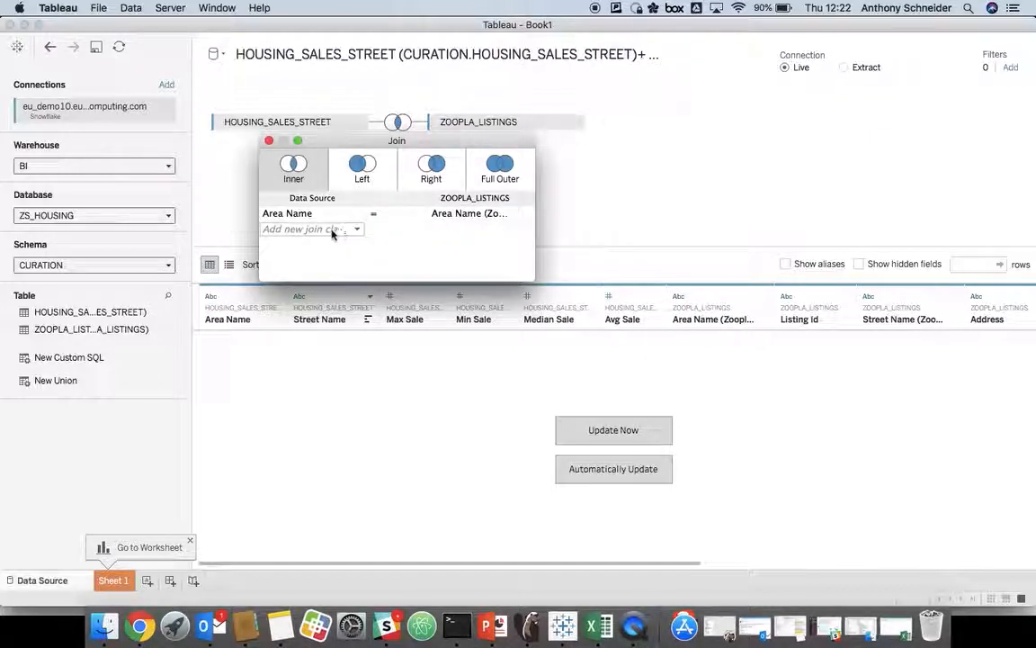
pyautogui.click(357, 233)
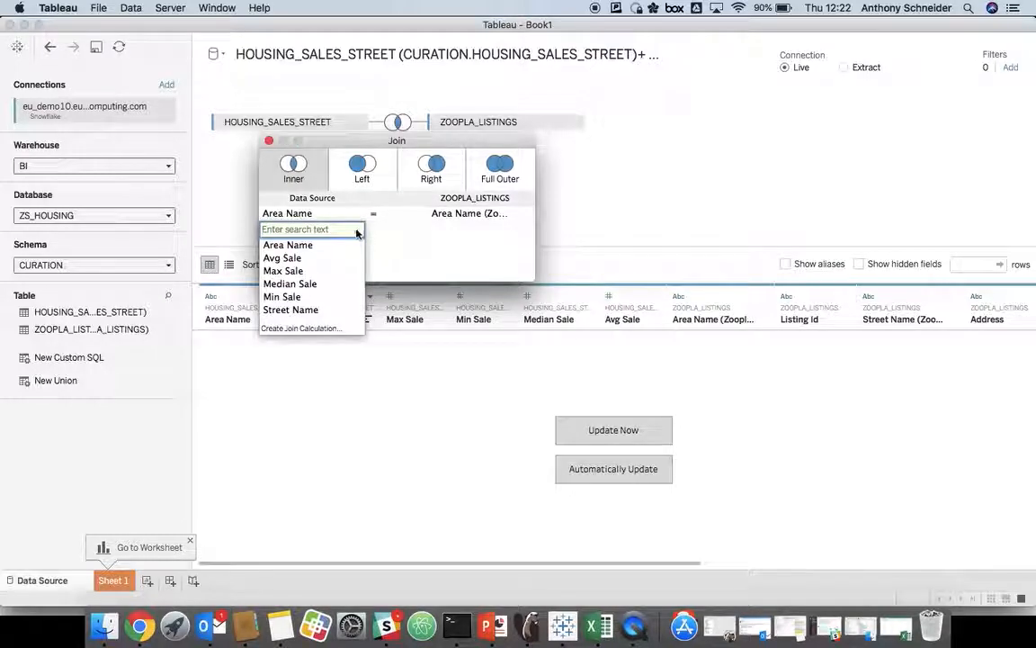
pyautogui.click(291, 309)
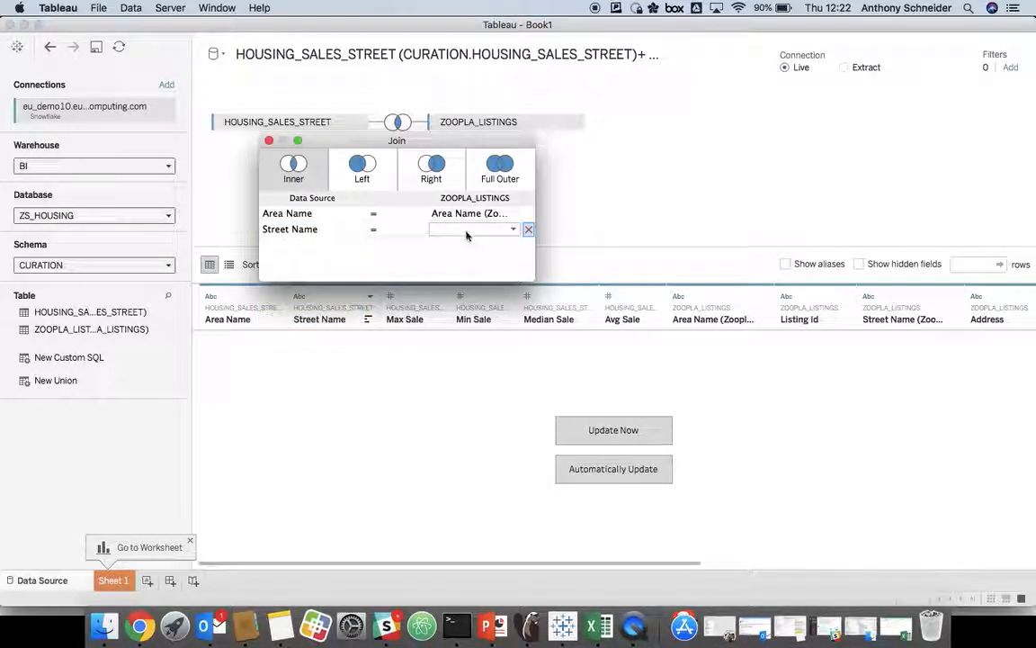
pyautogui.click(465, 232)
pyautogui.click(473, 350)
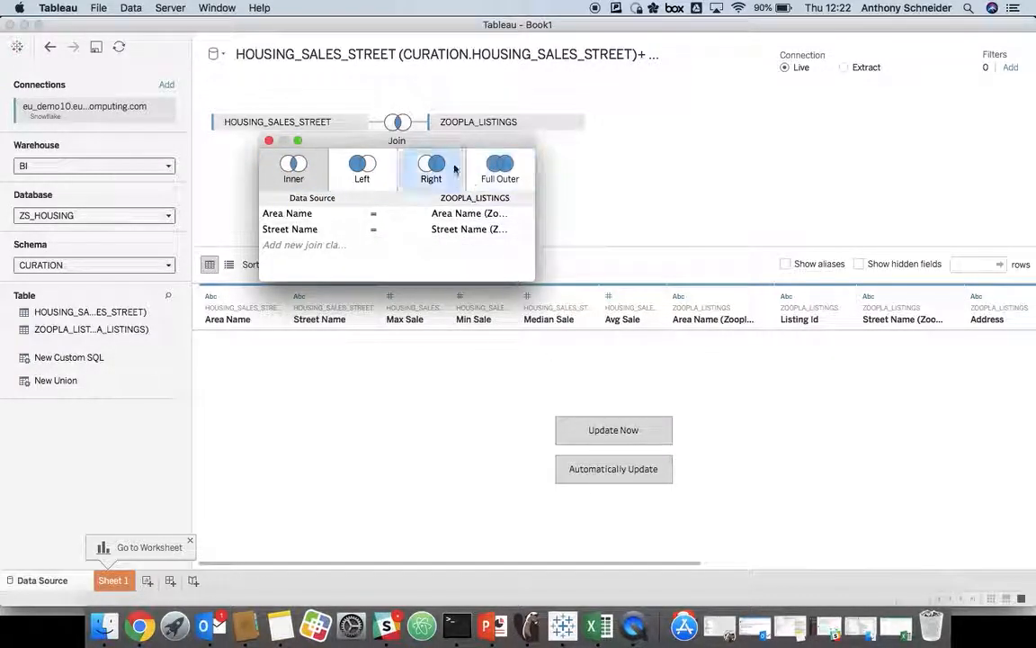
pyautogui.click(269, 142)
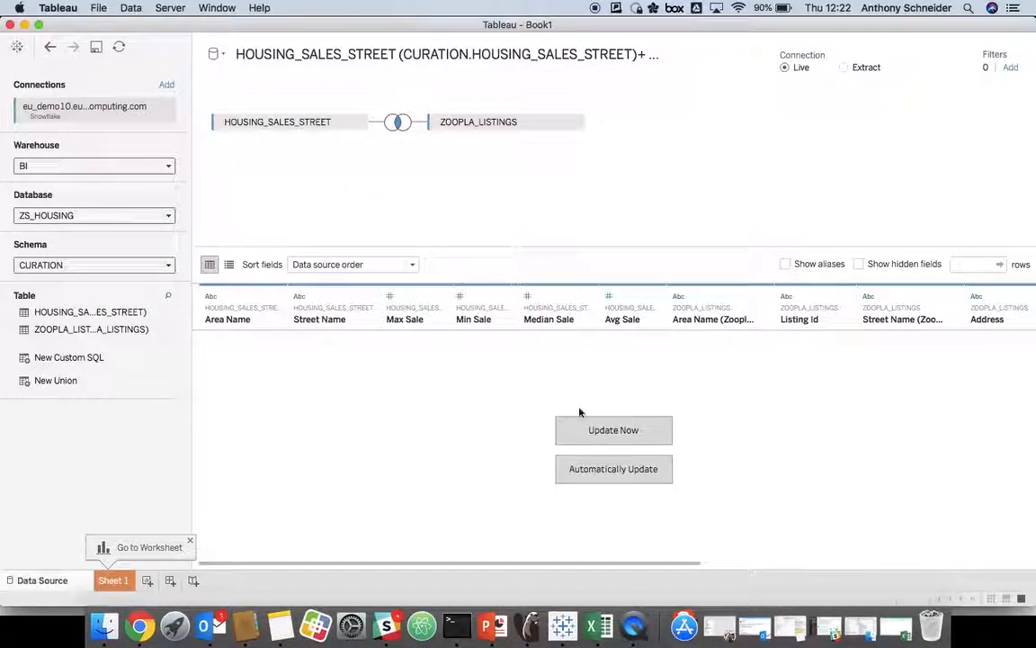
pyautogui.click(610, 432)
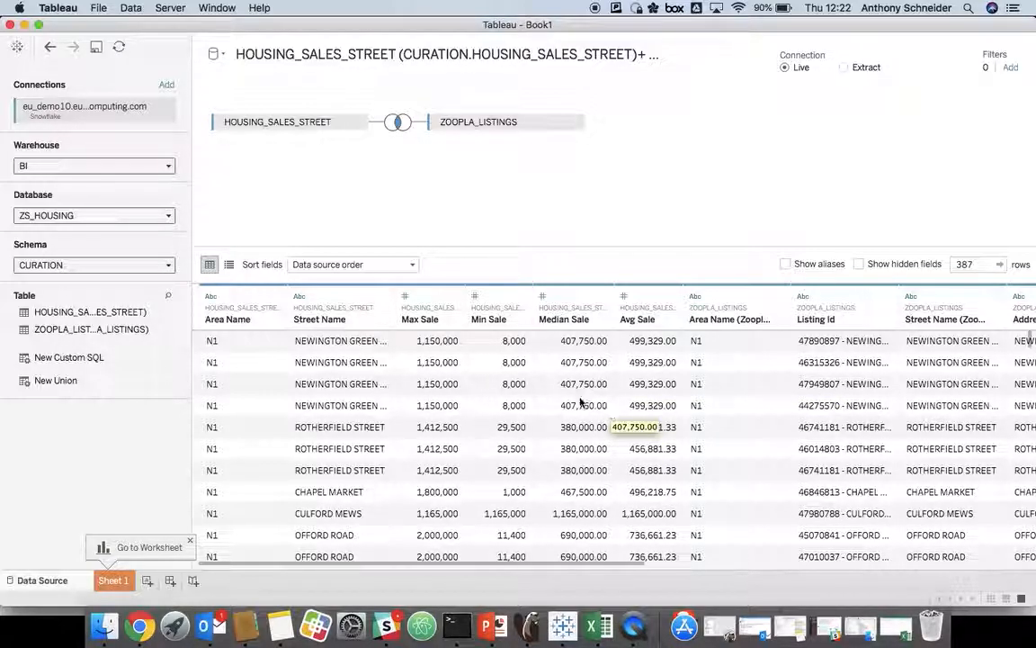
# Step: On Sheet 1, chart Listing Id as columns against Price and Median Sale as rows
pyautogui.click(113, 581)
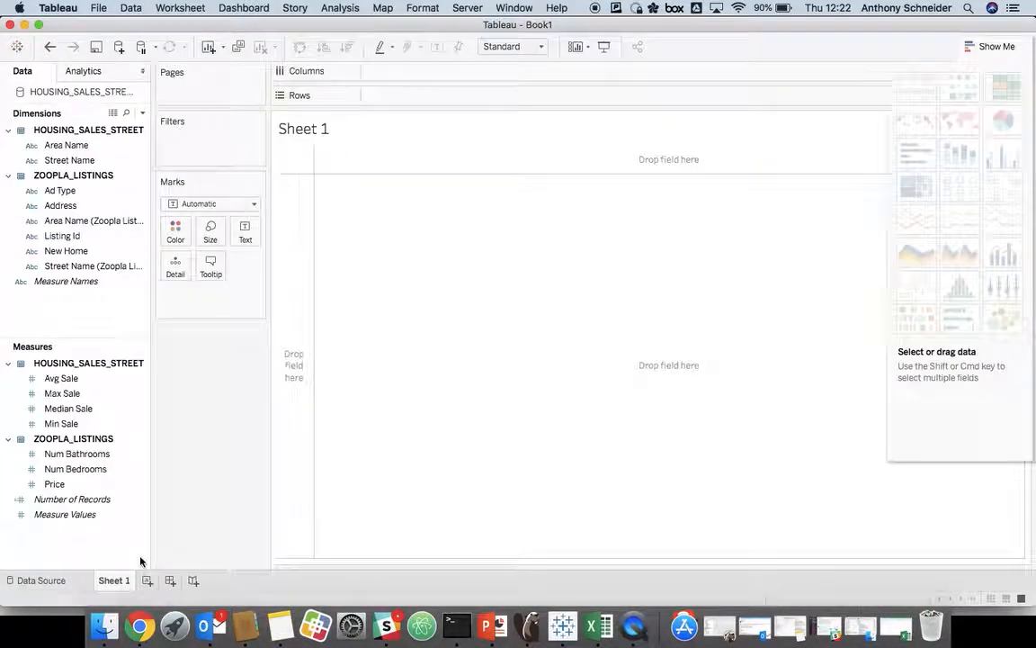
pyautogui.click(109, 286)
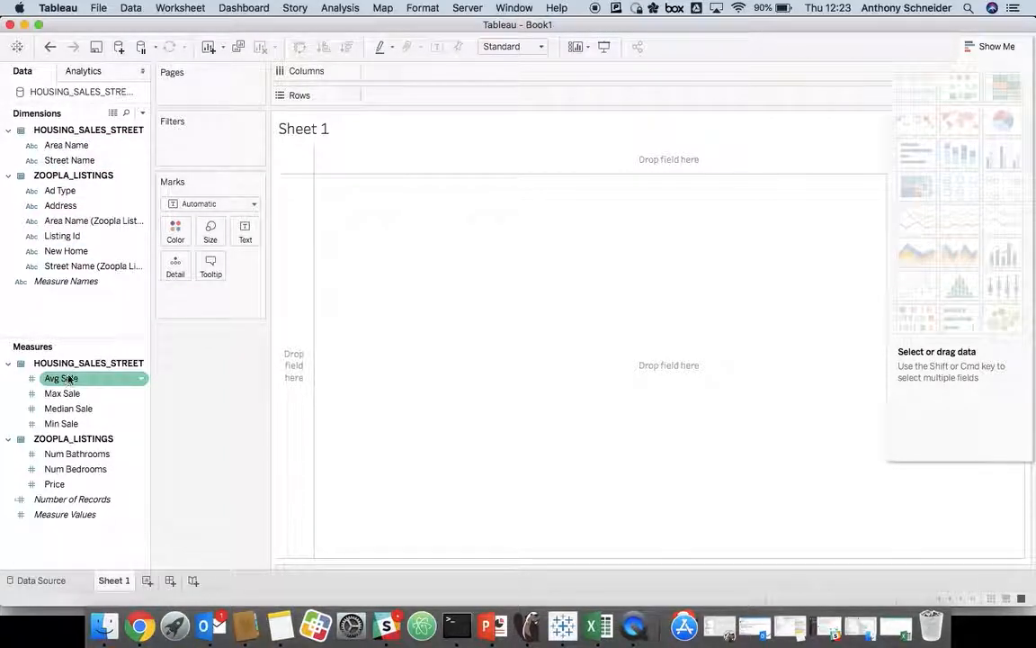
pyautogui.moveTo(64, 239); pyautogui.dragTo(393, 78)
pyautogui.moveTo(378, 146); pyautogui.dragTo(167, 307)
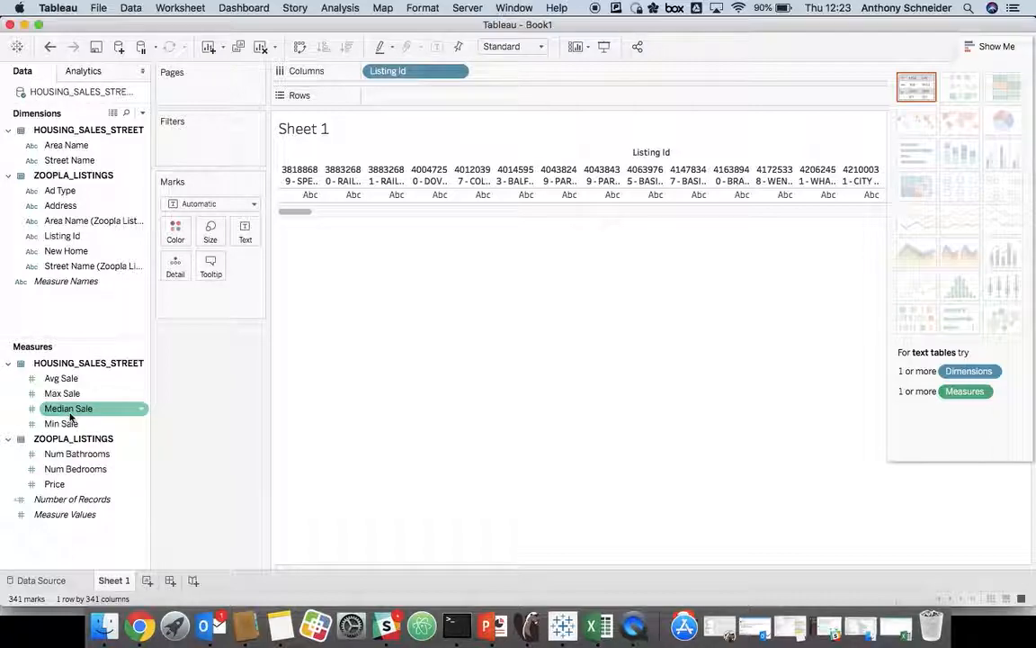
pyautogui.moveTo(54, 484); pyautogui.dragTo(450, 102)
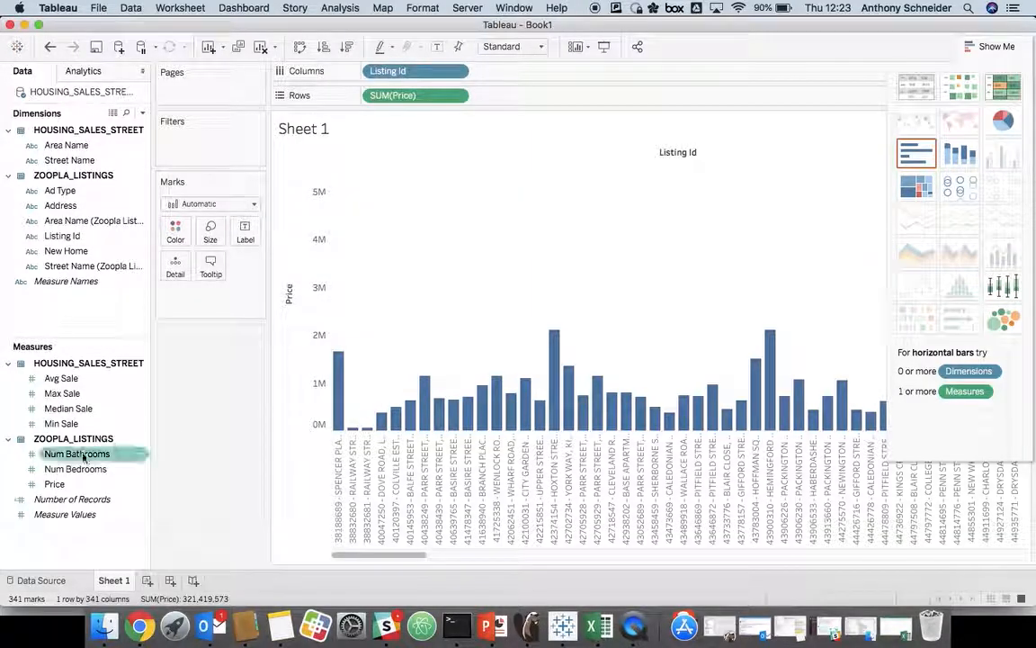
pyautogui.click(75, 411)
pyautogui.moveTo(76, 411); pyautogui.dragTo(747, 276)
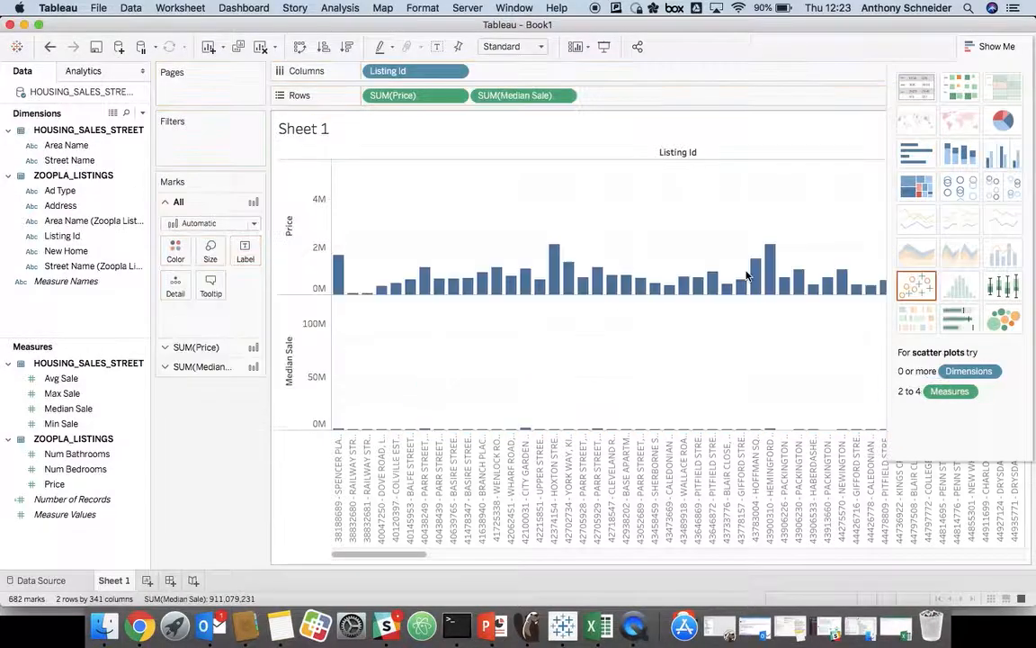
# Step: Change the chart to side-by-side bars and compare Median Sale with Price across the listings
pyautogui.click(1001, 162)
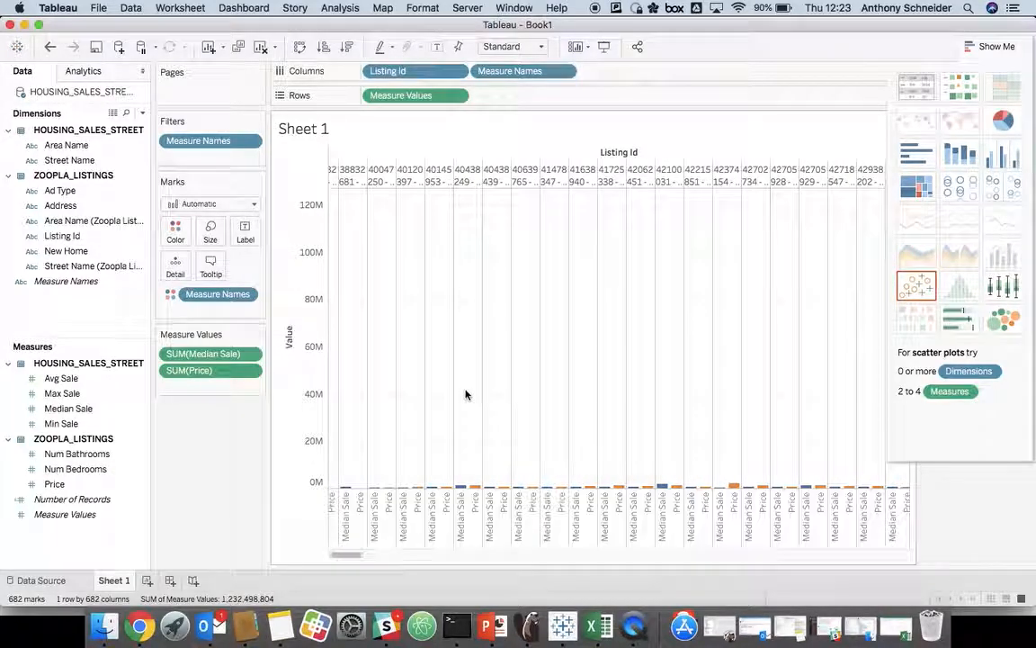
pyautogui.hscroll(3, 609, 353)
pyautogui.hscroll(10, 610, 353)
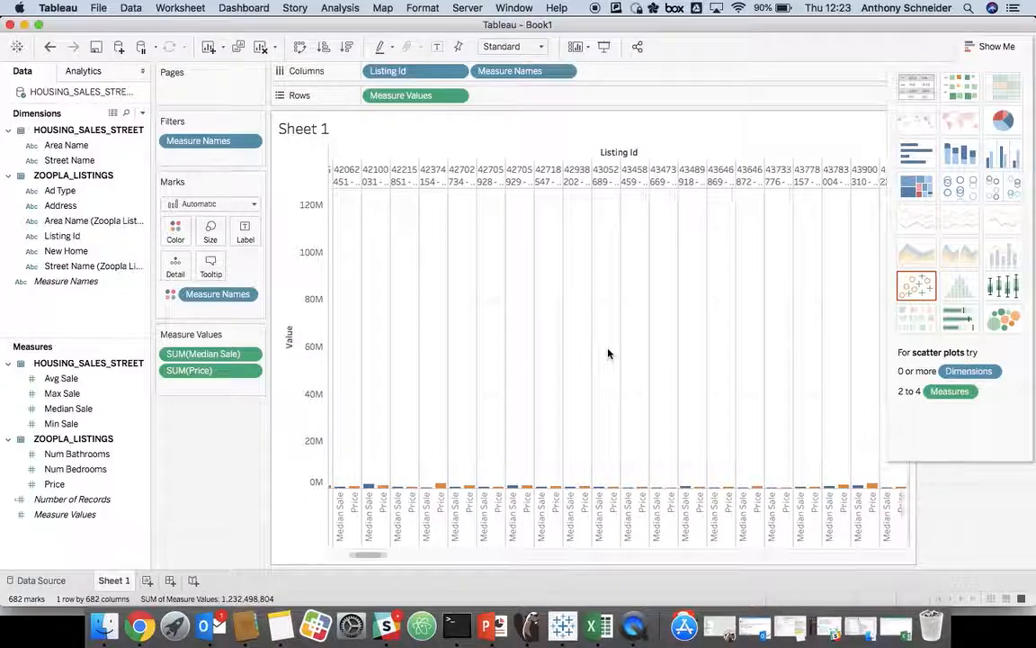
pyautogui.hscroll(10, 607, 354)
pyautogui.moveTo(684, 406)
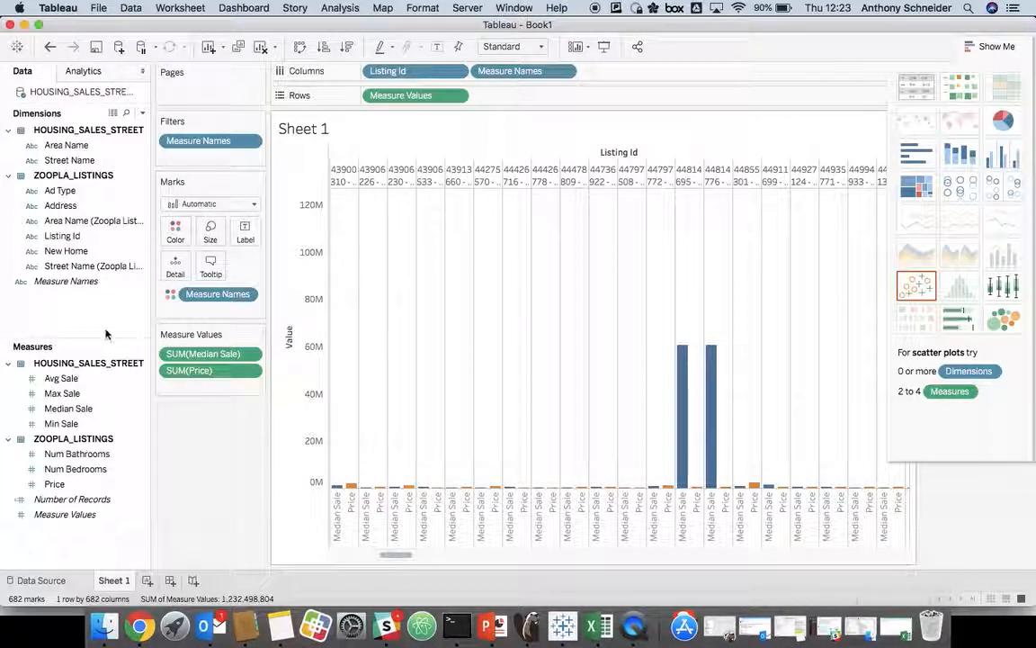
# Step: Filter the chart by summed Median Sale with the range's upper limit set to 1,000,000
pyautogui.click(250, 353)
pyautogui.click(207, 374)
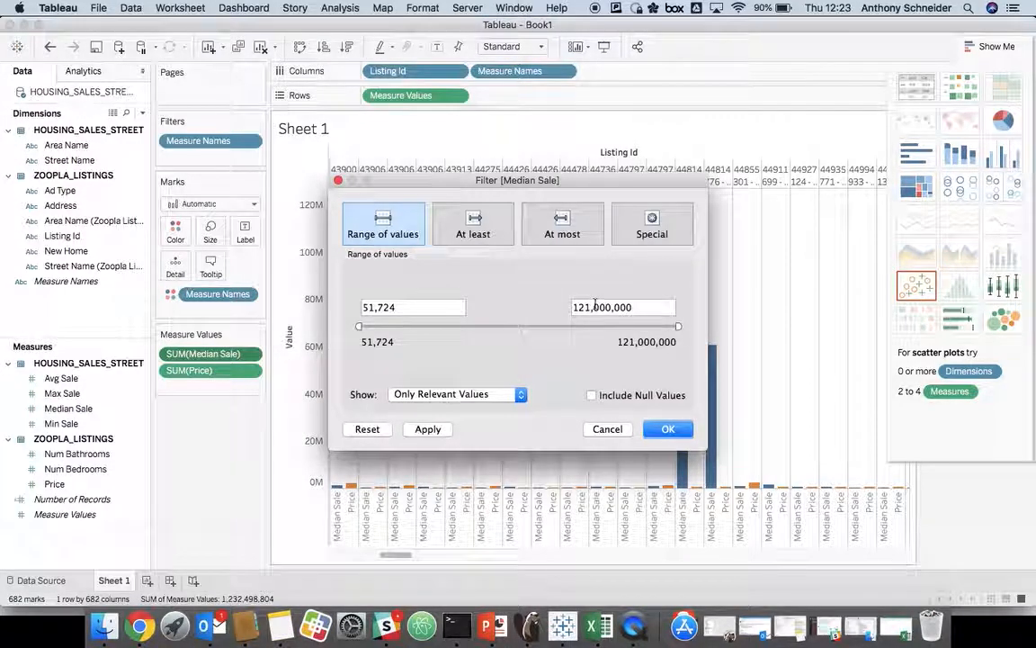
pyautogui.click(585, 307)
pyautogui.press('BackSpace')
pyautogui.press('BackSpace')
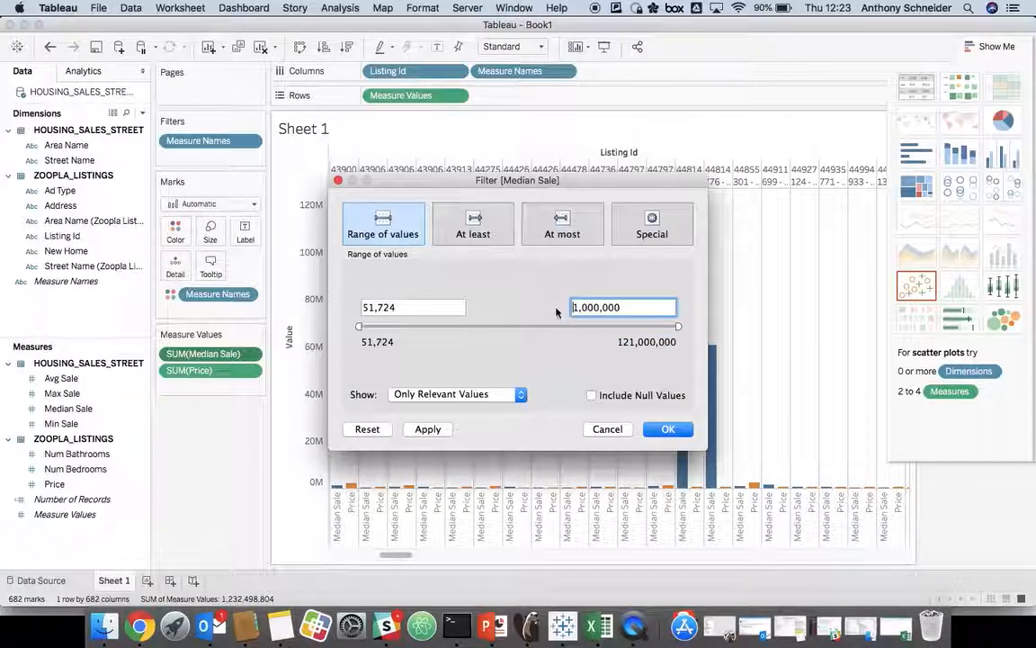
pyautogui.click(666, 431)
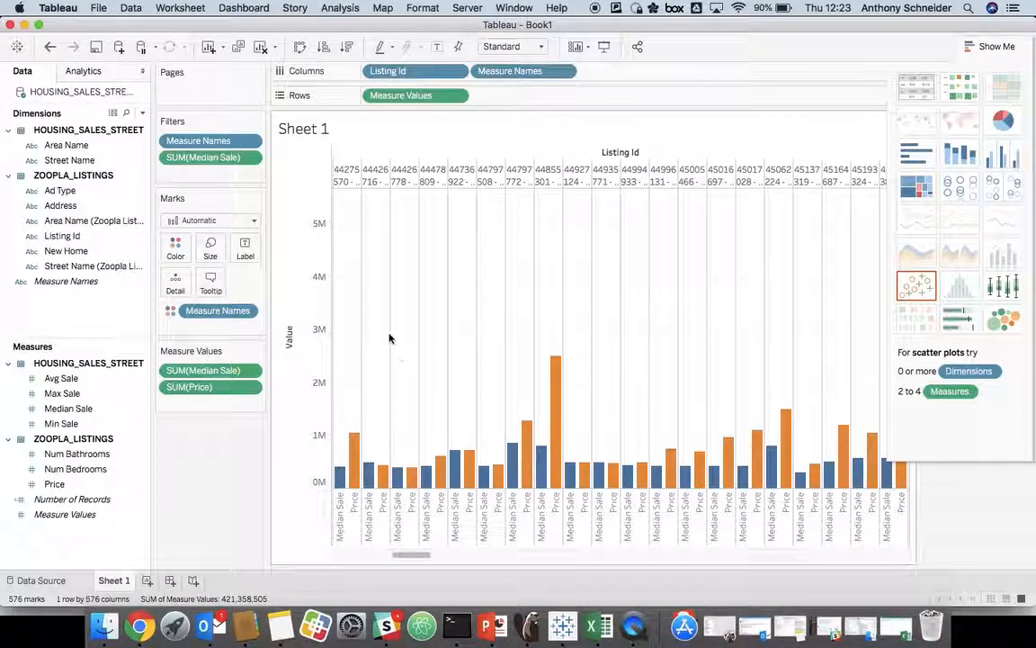
# Step: Enlarge the Listing Id header row and rotate its labels so the full listing addresses are readable
pyautogui.rightClick(354, 181)
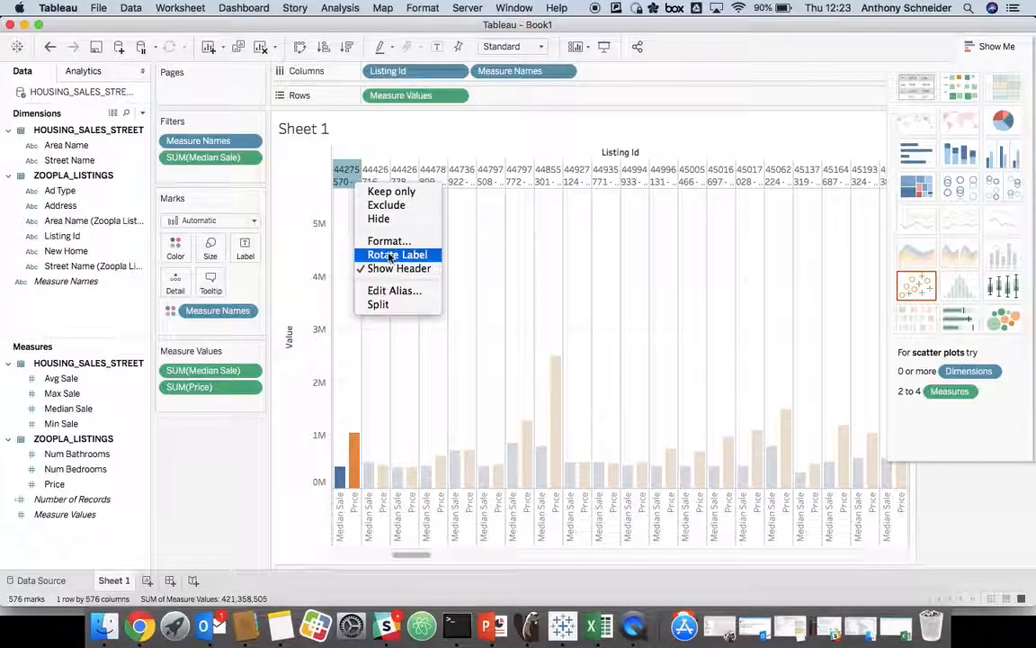
pyautogui.press('Escape')
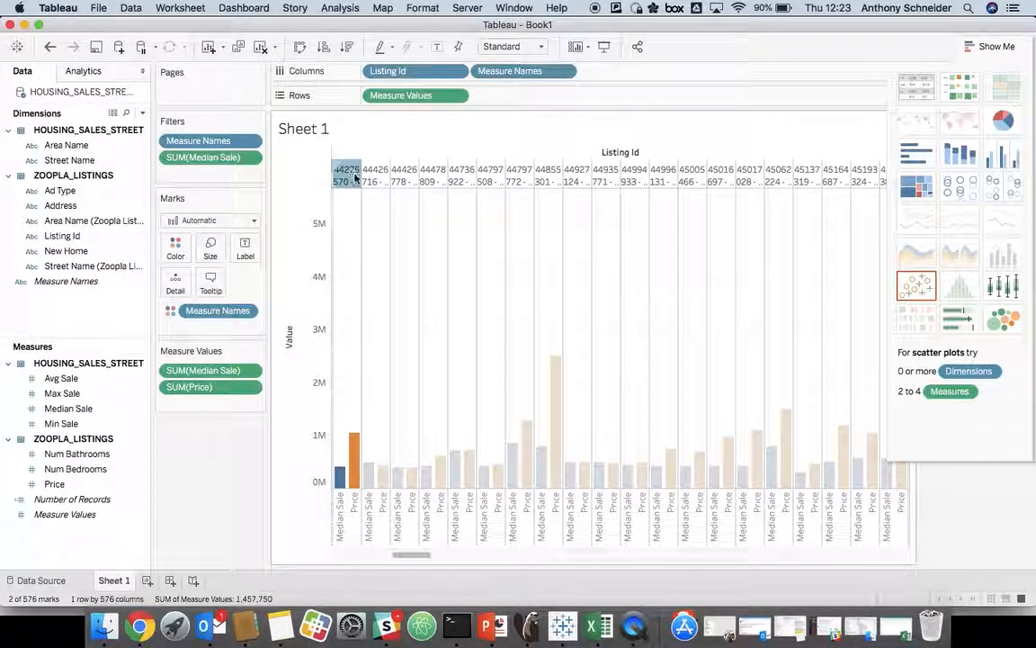
pyautogui.moveTo(356, 188); pyautogui.dragTo(348, 260)
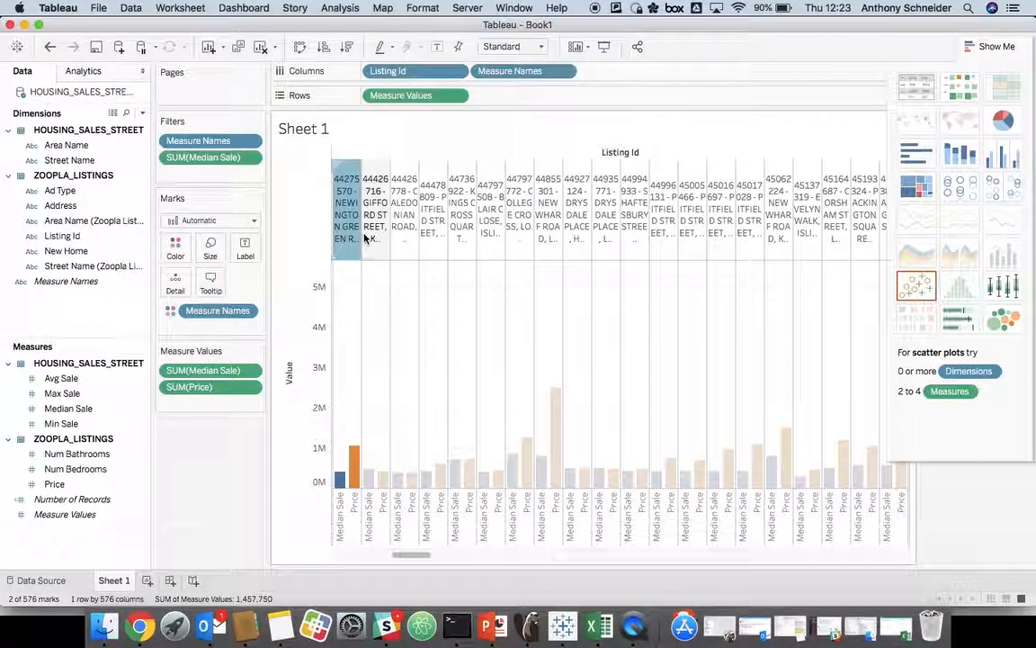
pyautogui.rightClick(356, 236)
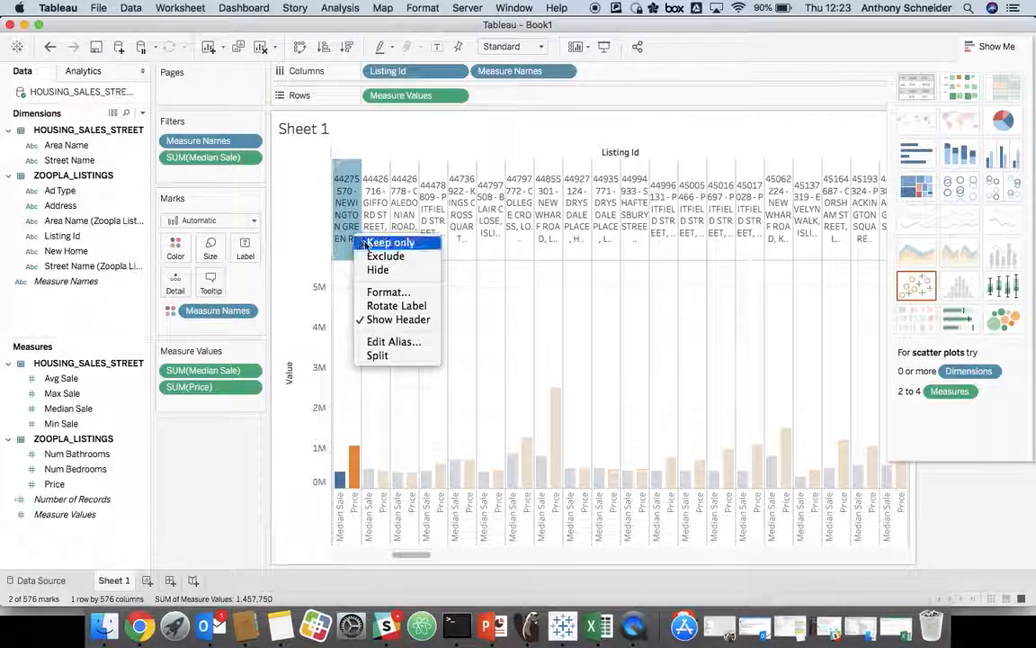
pyautogui.click(391, 306)
# Step: Examine the Median Sale and Price bars of individual listings across the chart
pyautogui.moveTo(339, 481)
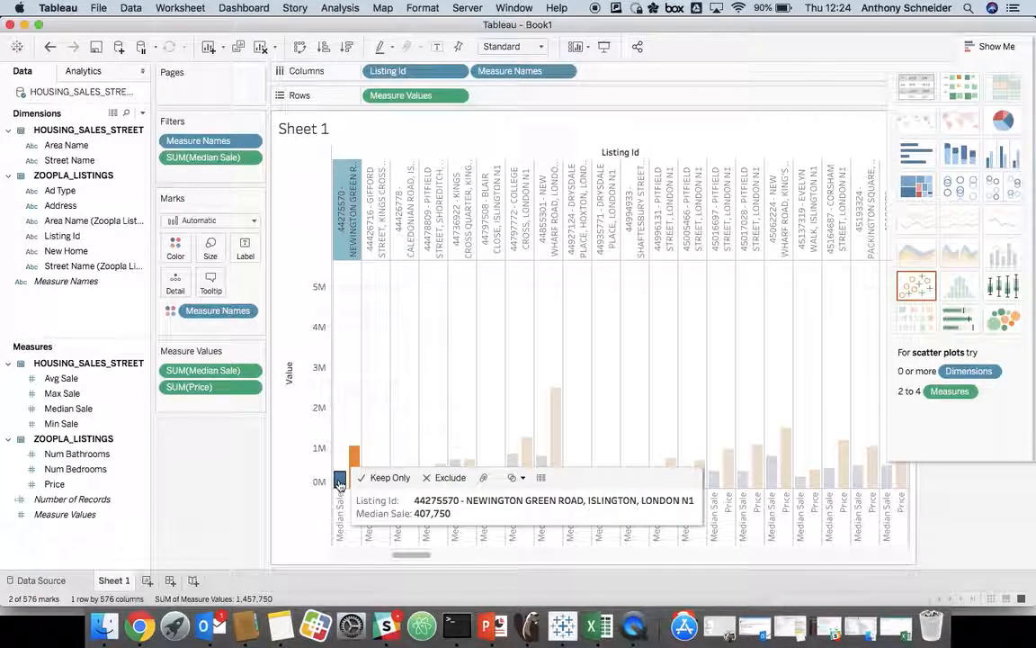
pyautogui.moveTo(357, 457)
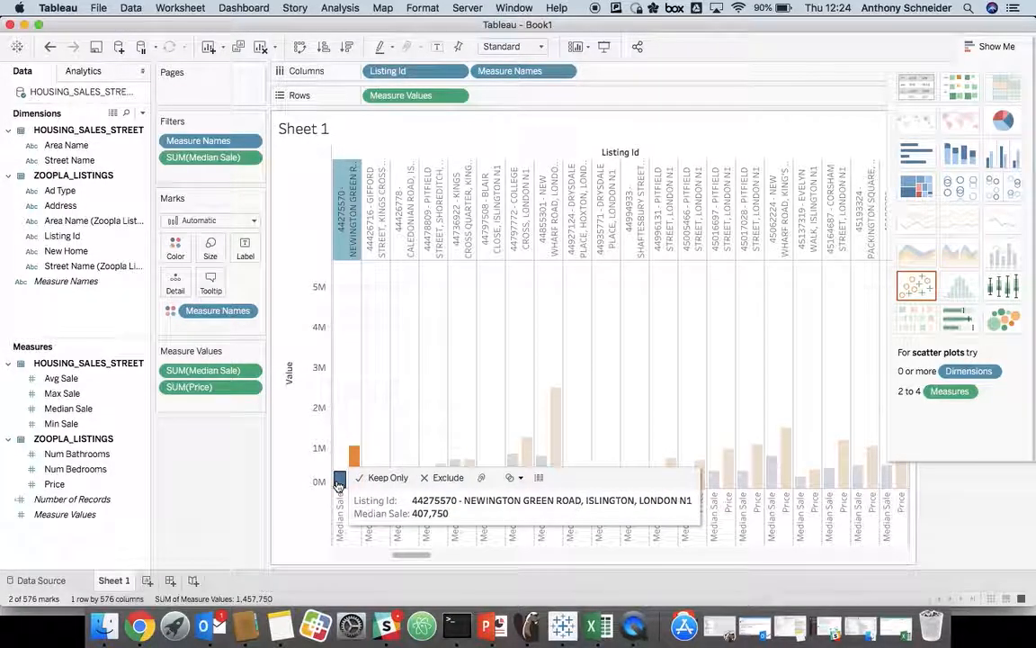
pyautogui.hscroll(5, 517, 396)
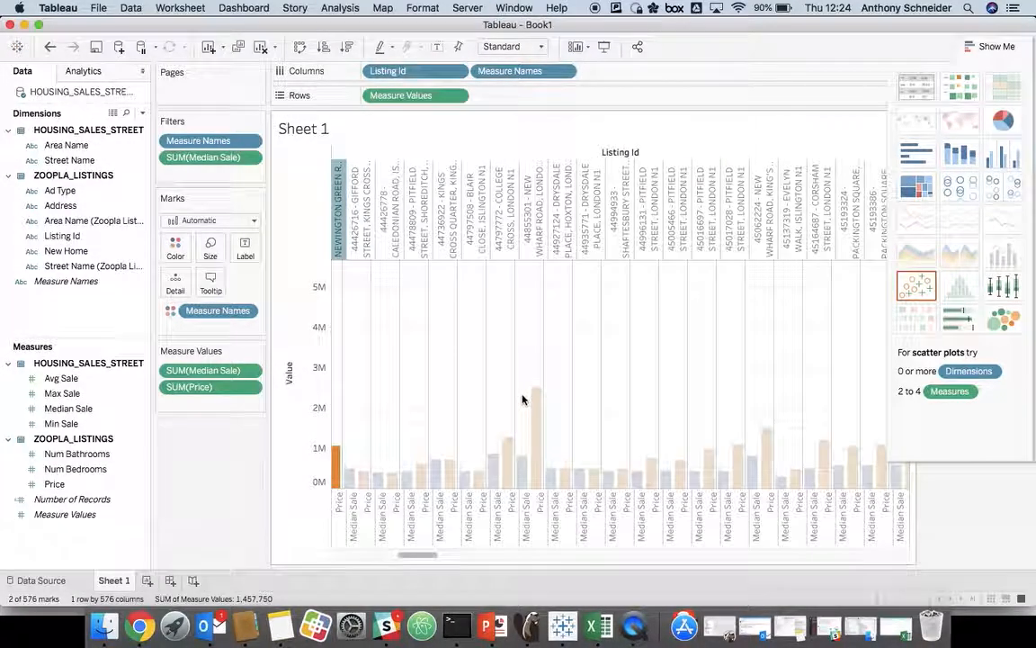
pyautogui.hscroll(6, 519, 396)
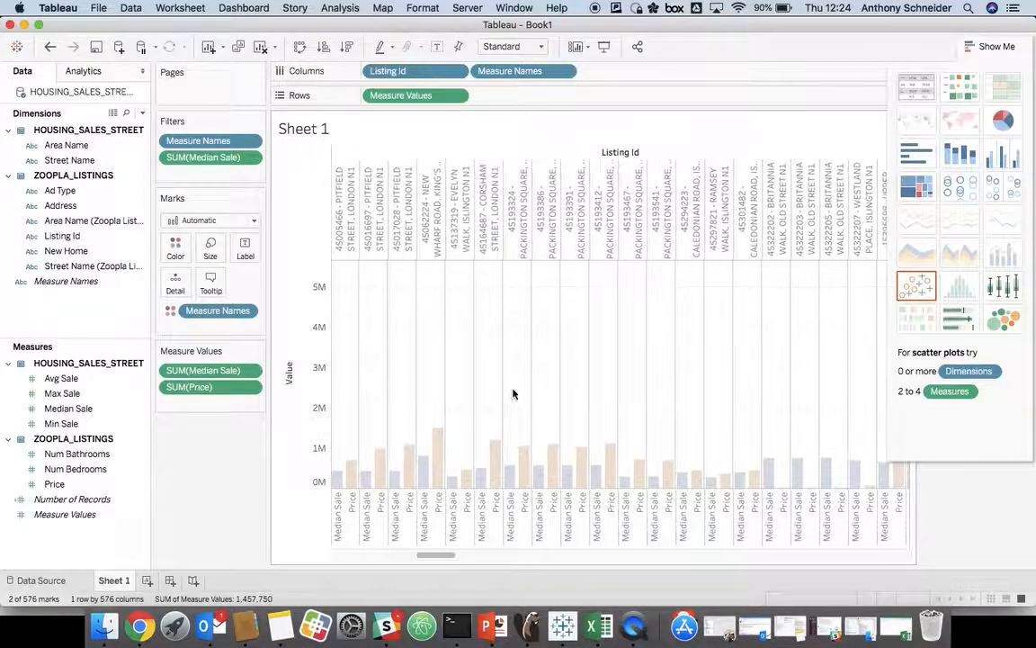
pyautogui.moveTo(654, 486)
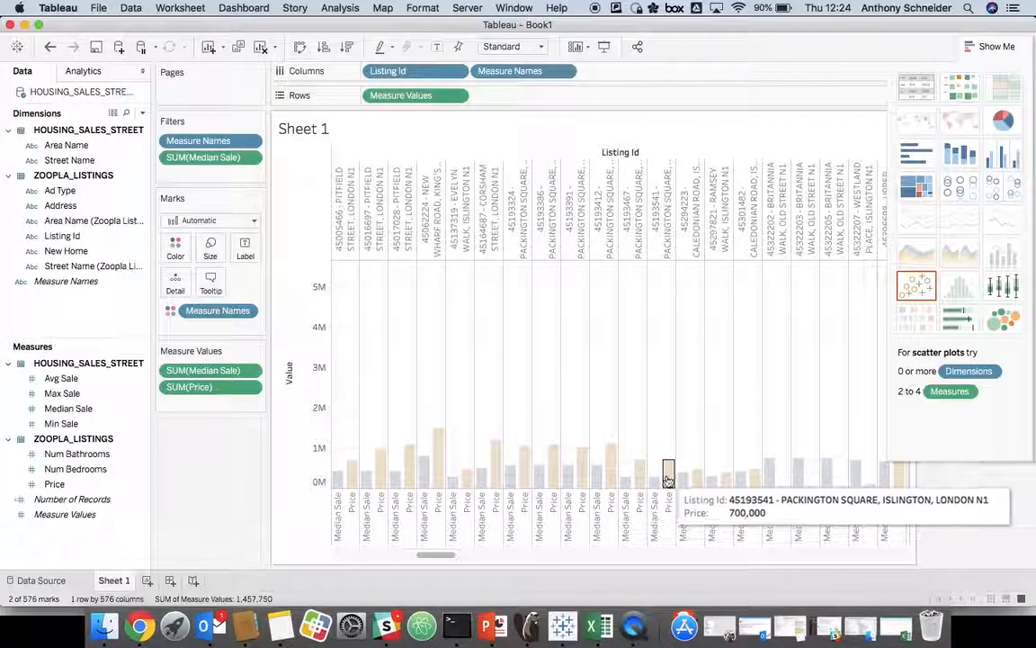
pyautogui.hscroll(2, 761, 475)
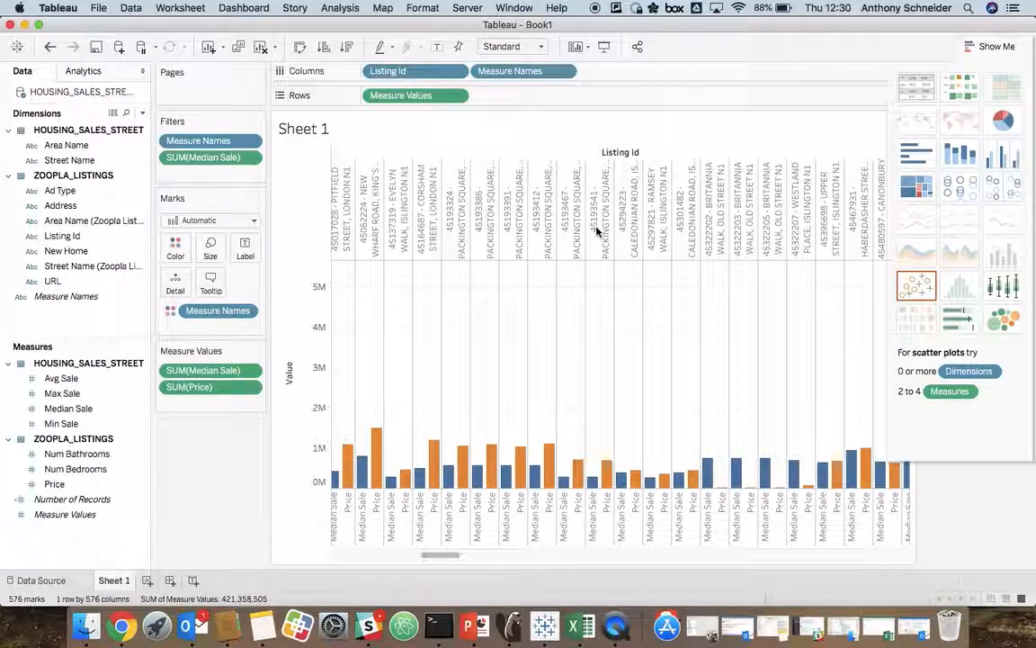
# Step: Place the URL dimension beside Listing Id in the chart's columns and begin a Go to URL action for the worksheet
pyautogui.moveTo(54, 283); pyautogui.dragTo(410, 261)
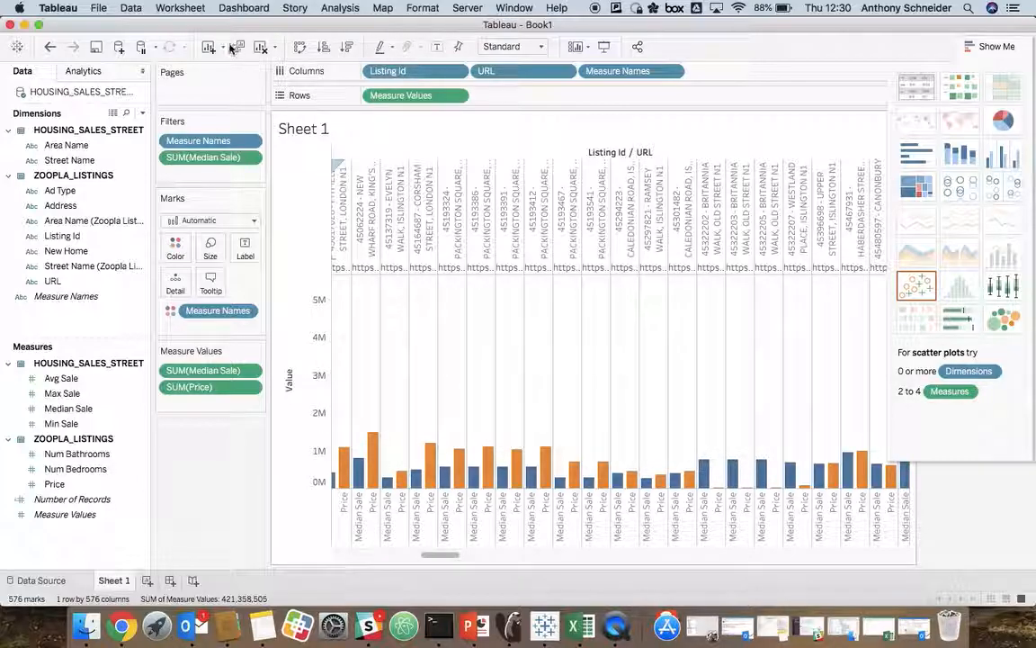
pyautogui.click(192, 8)
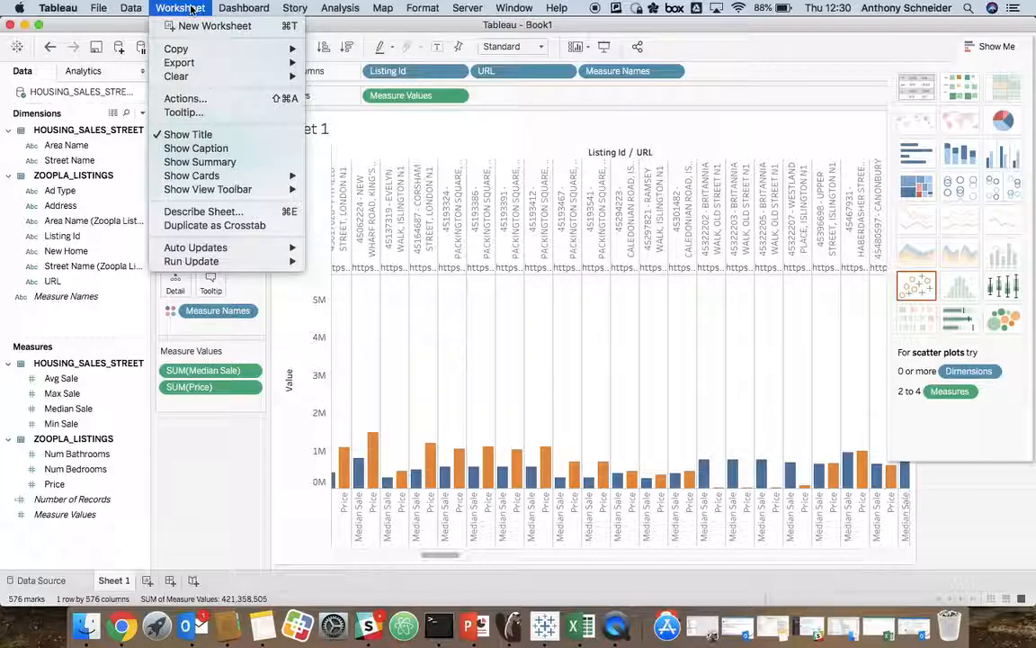
pyautogui.click(179, 96)
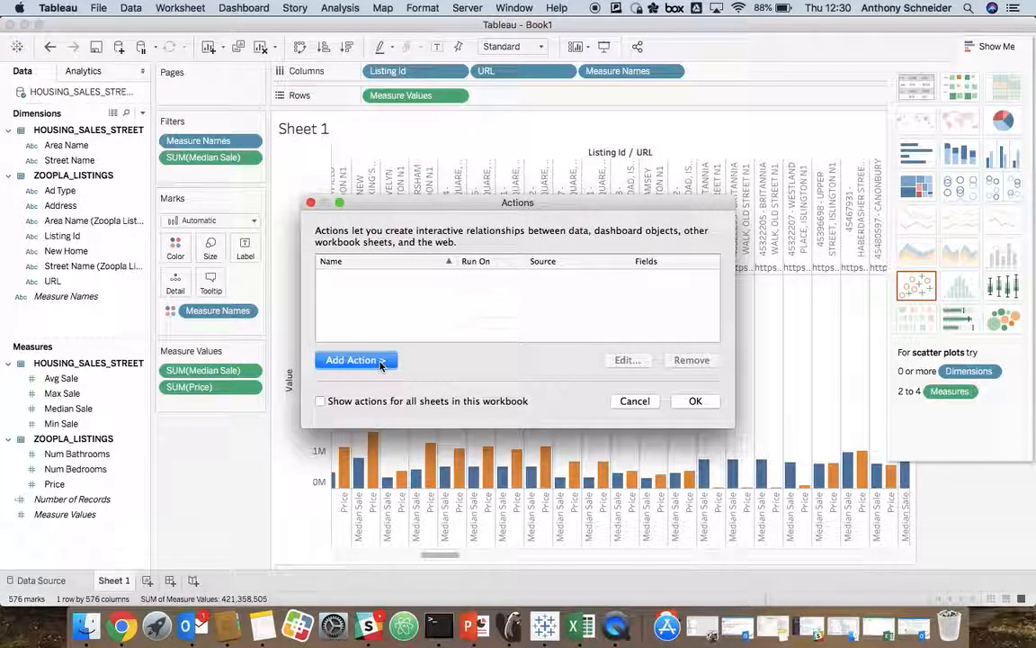
pyautogui.click(381, 361)
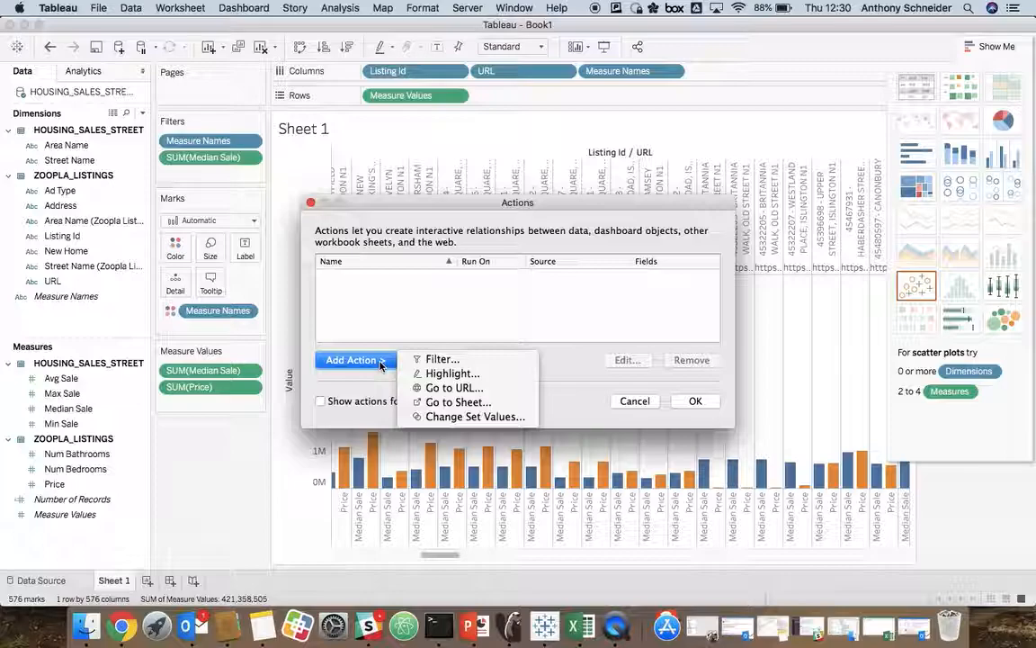
pyautogui.click(439, 388)
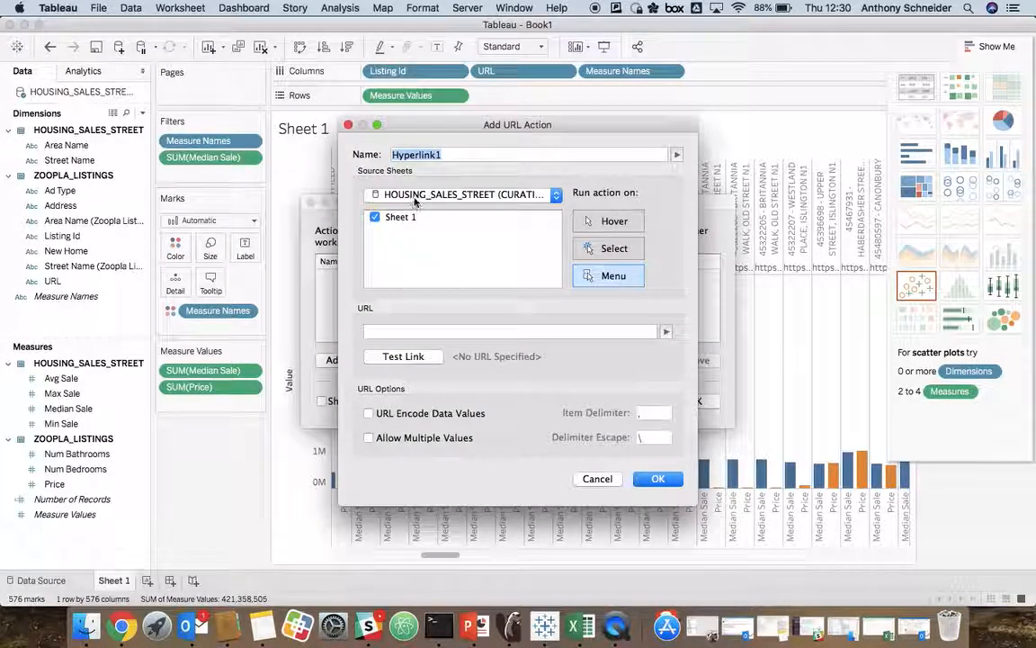
# Step: Name the URL action Zoopla Link, build its address from the URL and Listing Id fields, and save it
pyautogui.write('Zoopla ')
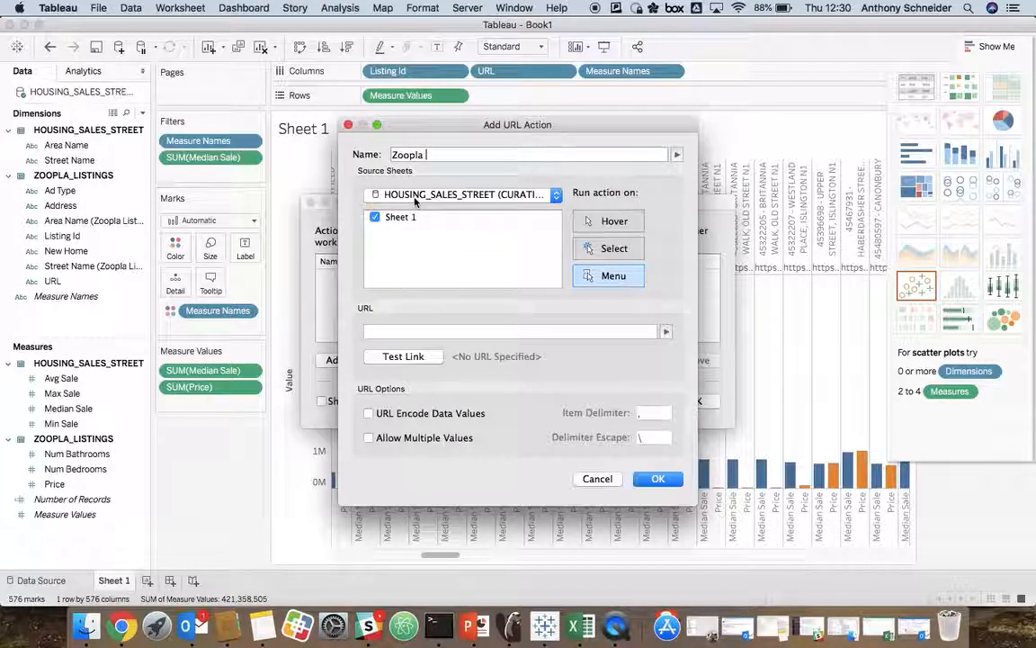
pyautogui.write('Lniink')
pyautogui.click(665, 331)
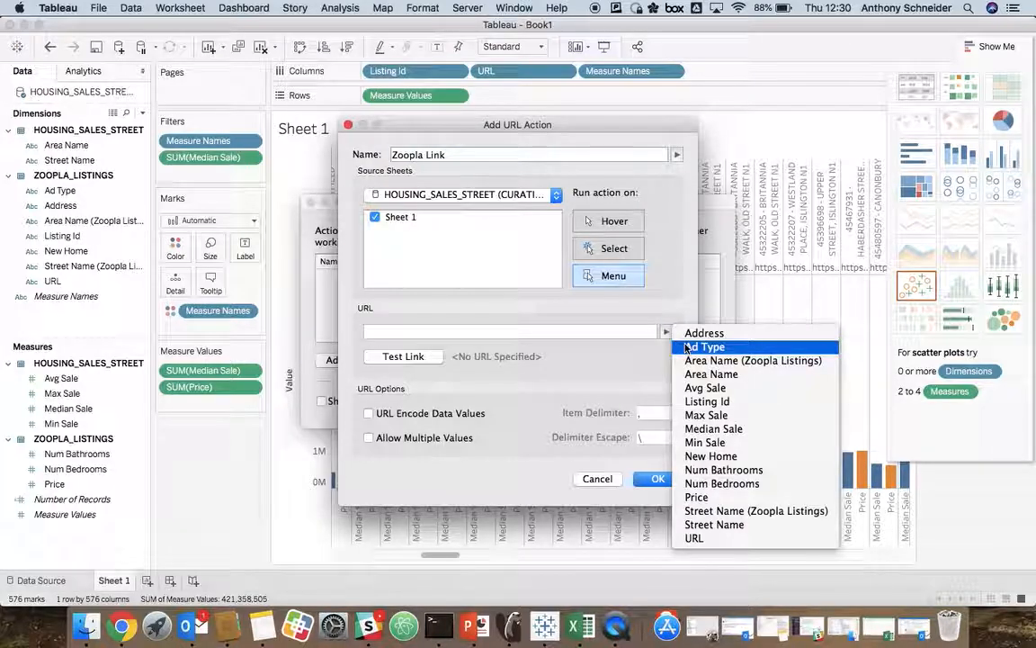
pyautogui.click(697, 537)
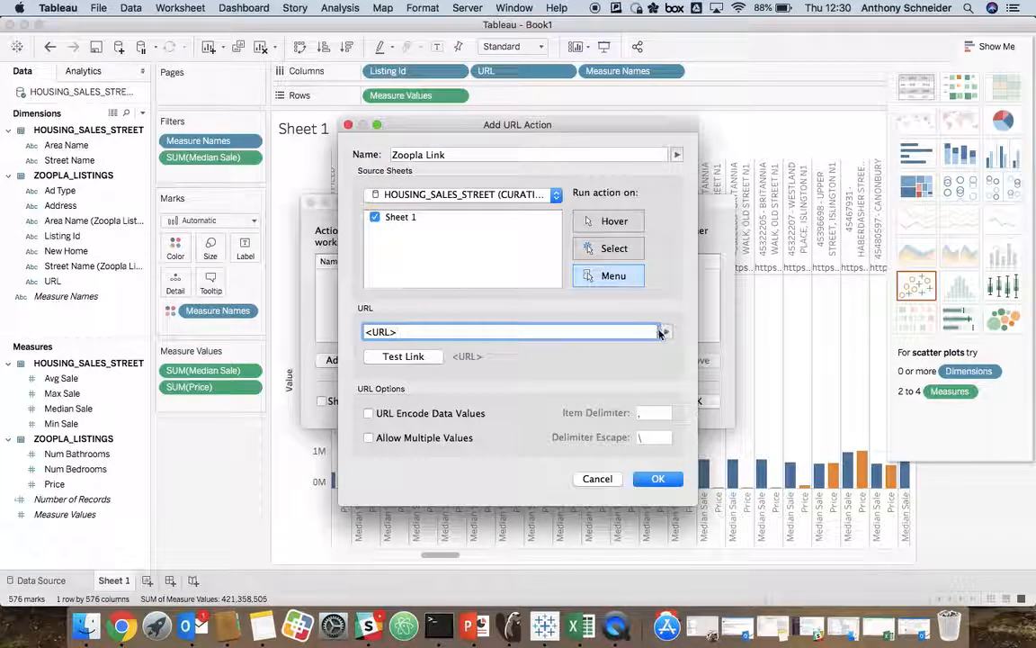
pyautogui.click(665, 331)
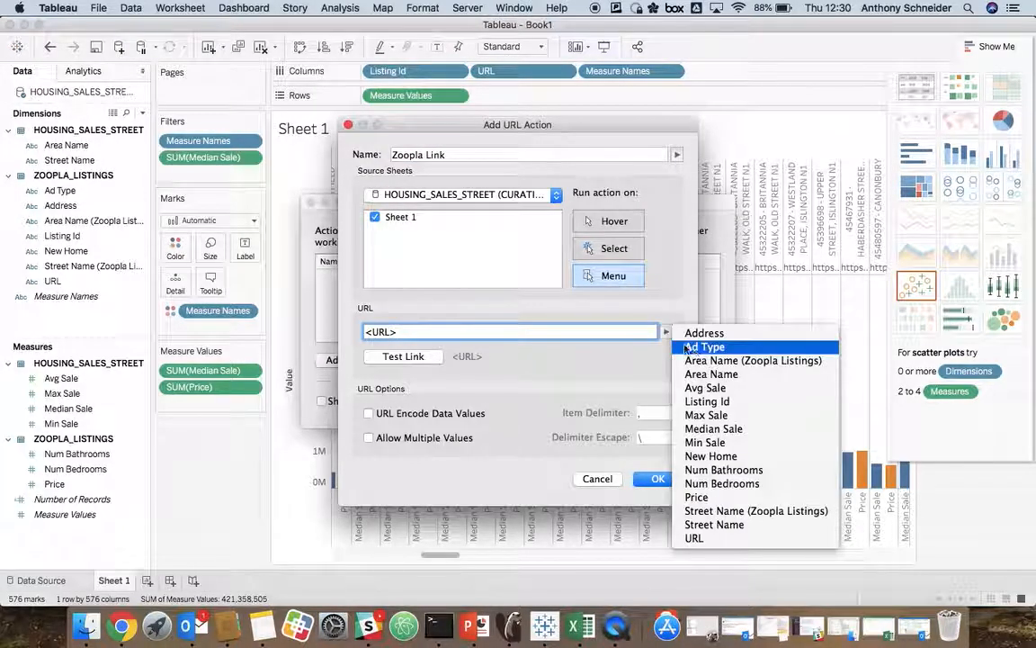
pyautogui.click(697, 400)
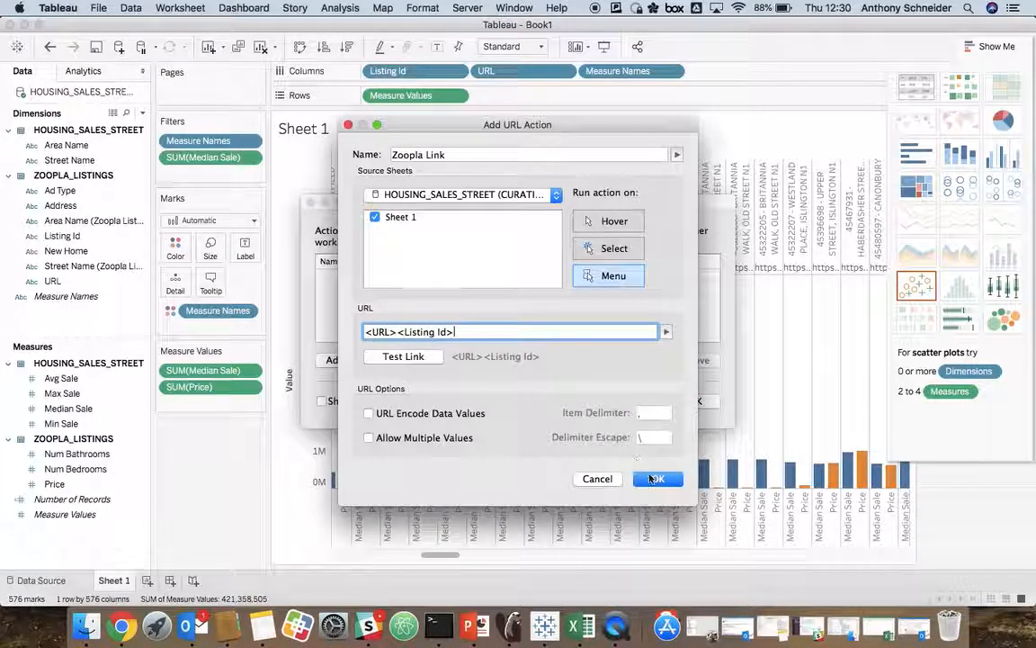
pyautogui.click(655, 480)
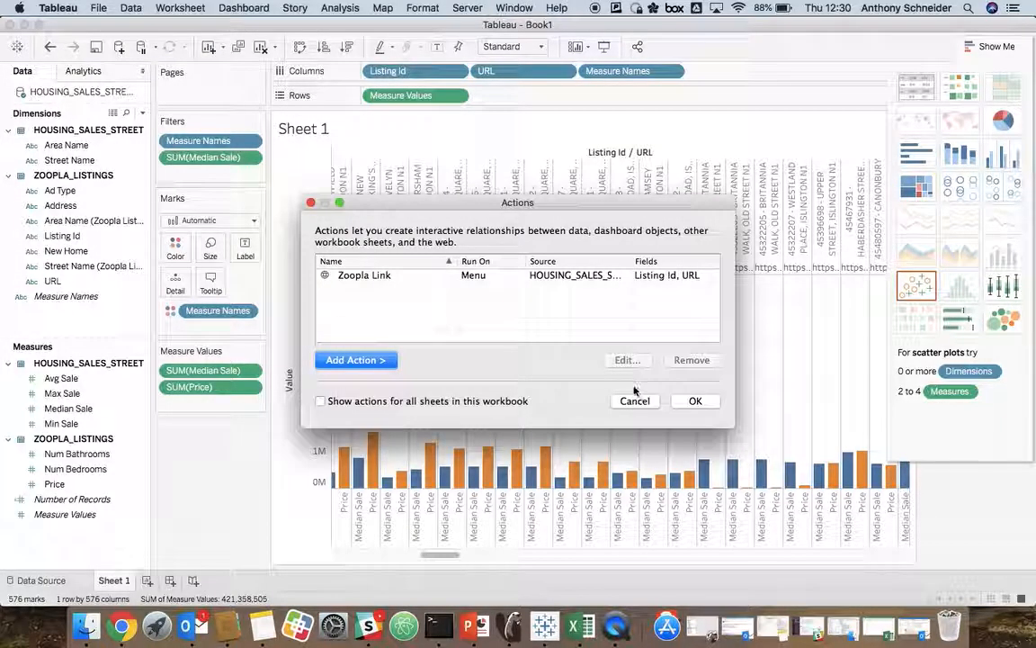
pyautogui.click(702, 408)
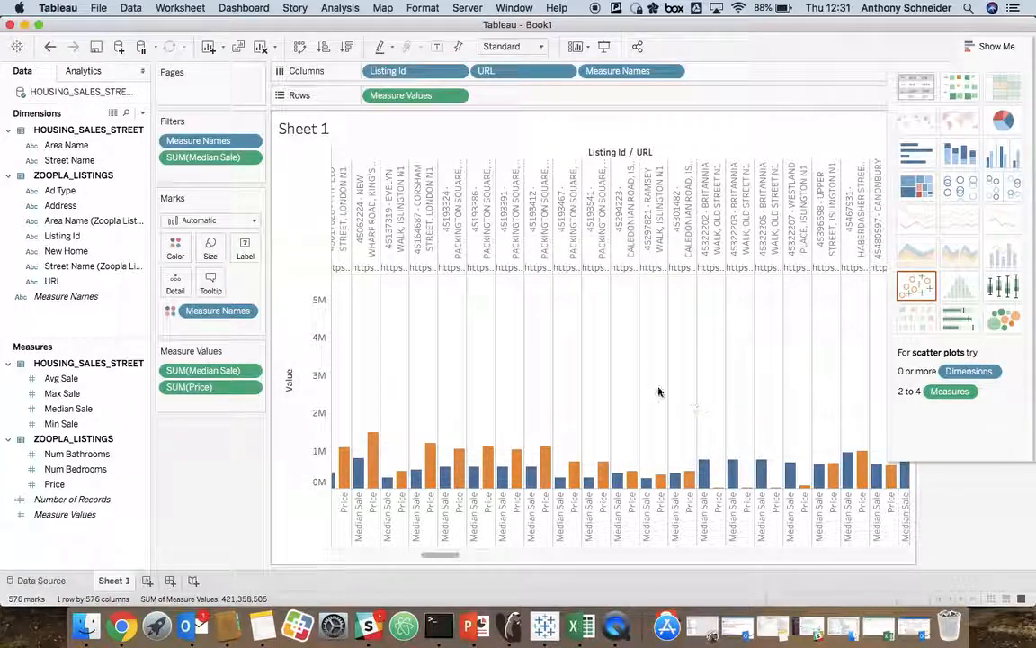
# Step: Follow the Zoopla Link from the URL header of the first Britannia Walk listing, 45322202
pyautogui.hscroll(2, 623, 408)
pyautogui.moveTo(620, 493)
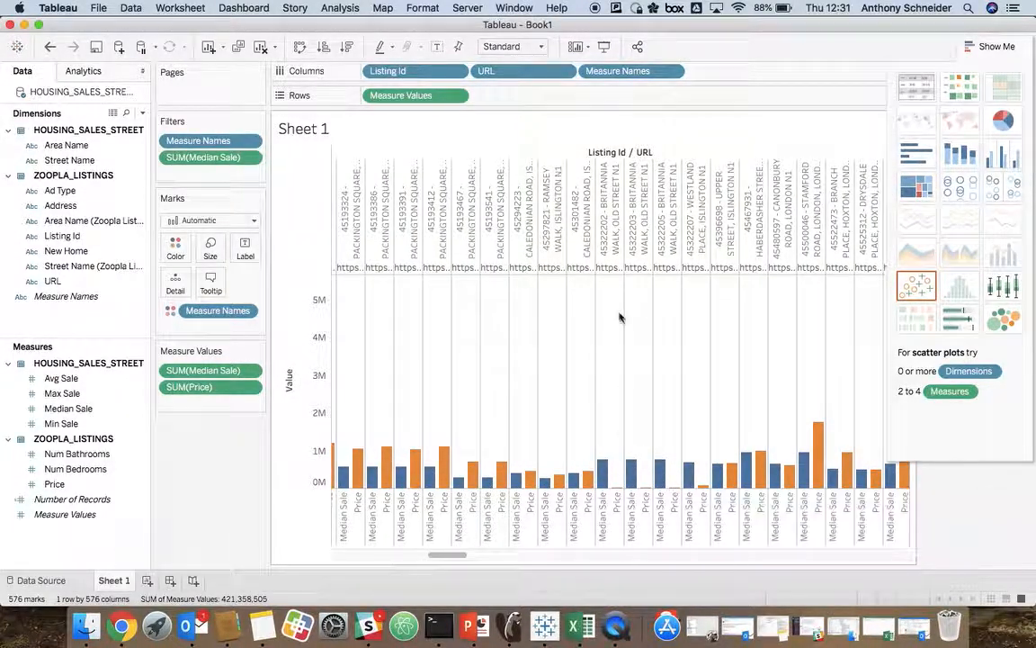
pyautogui.click(607, 267)
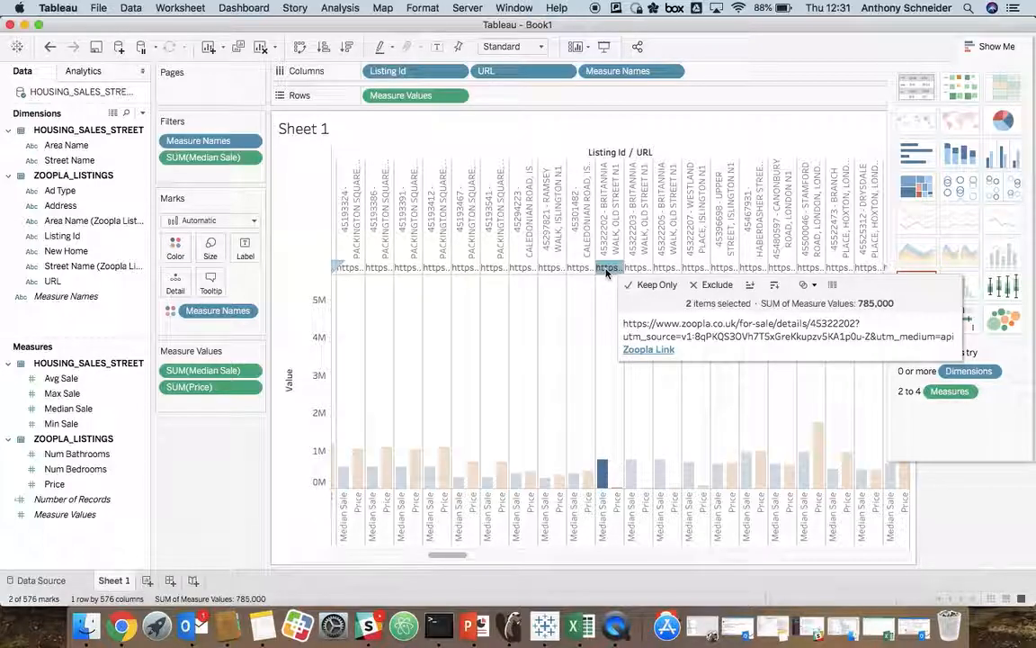
pyautogui.click(645, 353)
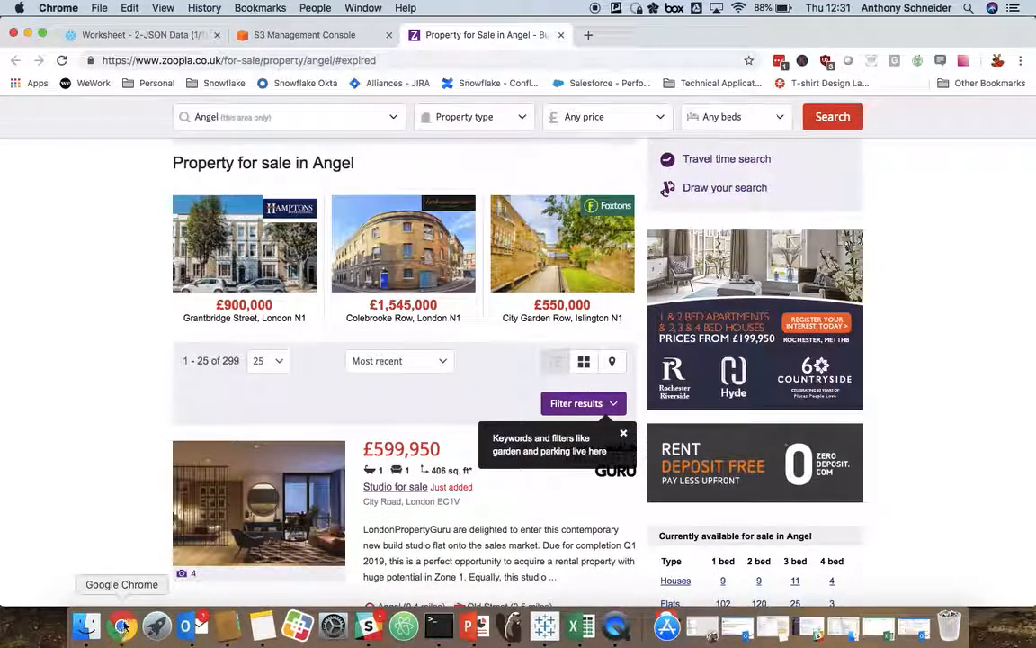
# Step: Switch back to Tableau, follow the Zoopla Link for the Westland Place listing, and close the web page it opens
pyautogui.click(544, 626)
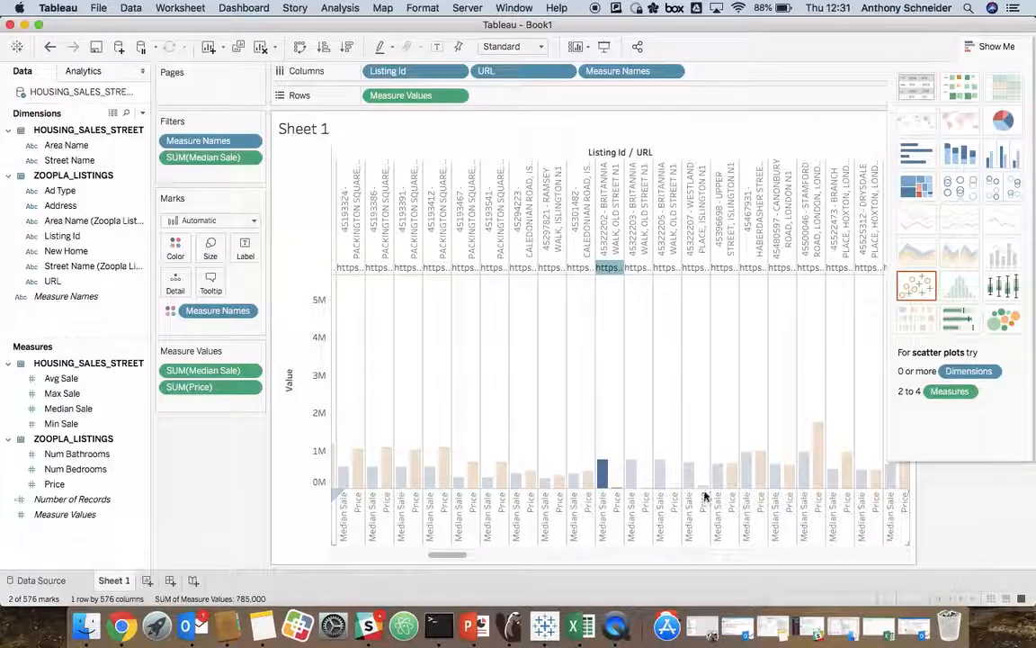
pyautogui.click(698, 267)
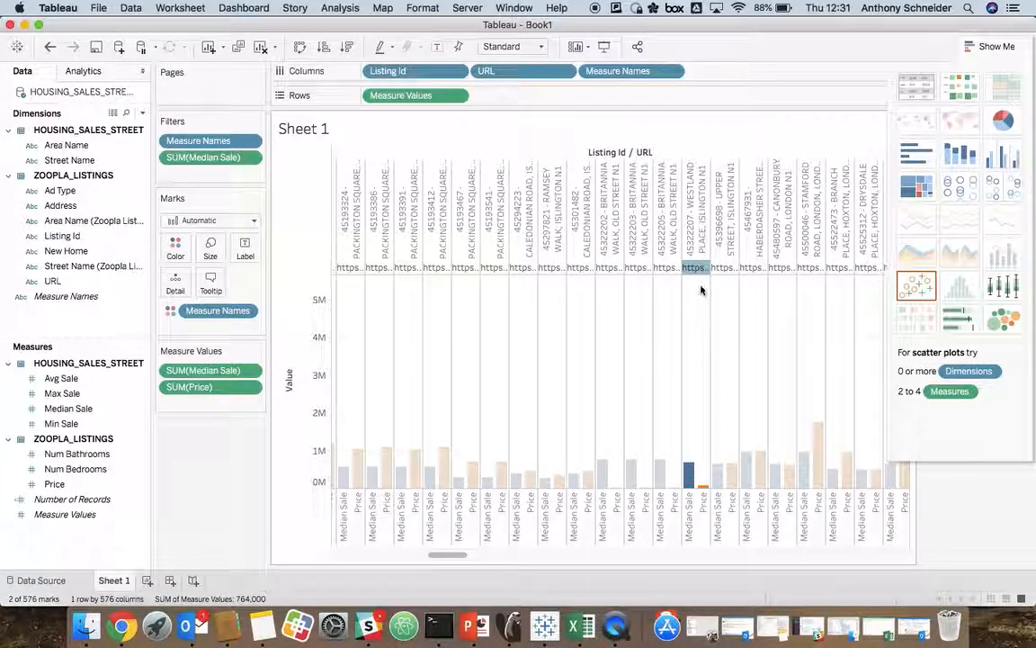
pyautogui.moveTo(701, 268)
pyautogui.click(716, 349)
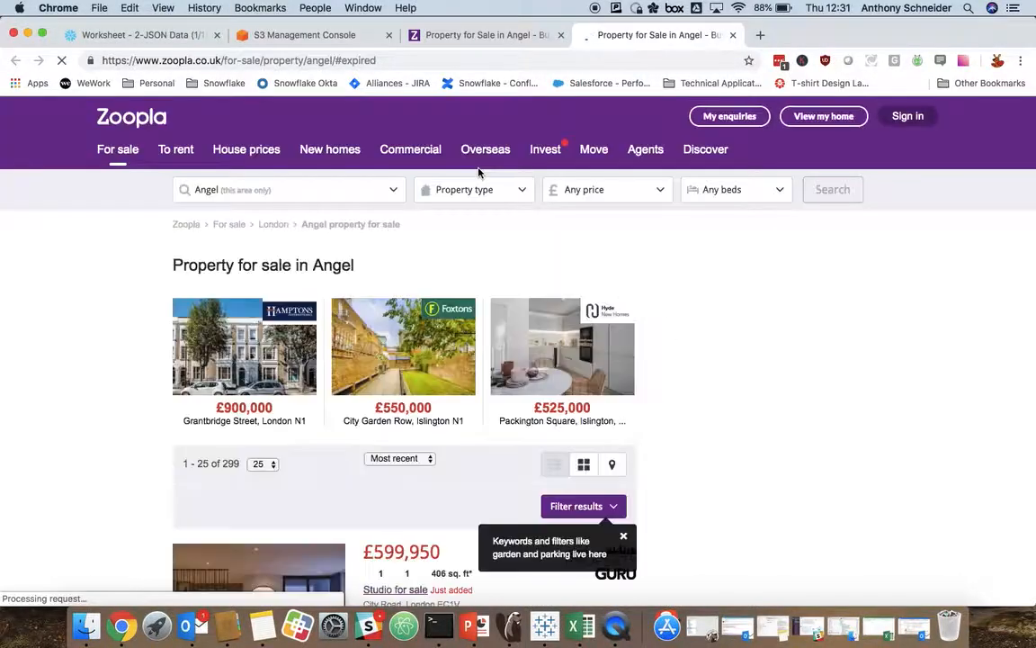
pyautogui.click(731, 35)
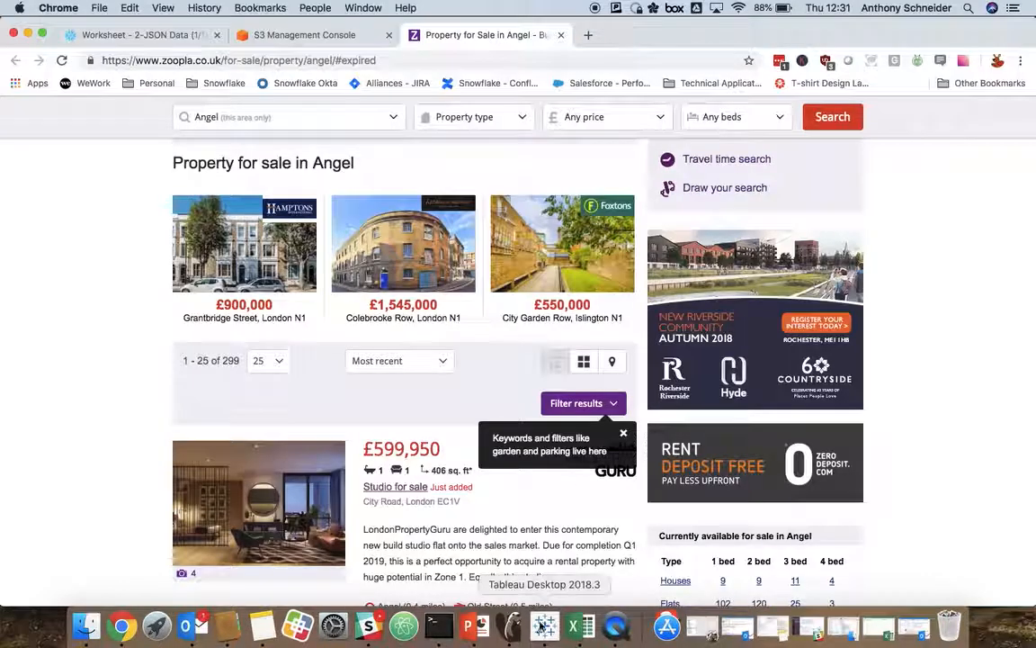
# Step: Switch back to Tableau and follow the Zoopla Link from the URL header of the first Railway Street listing, 38832680
pyautogui.click(544, 625)
pyautogui.hscroll(-10, 543, 327)
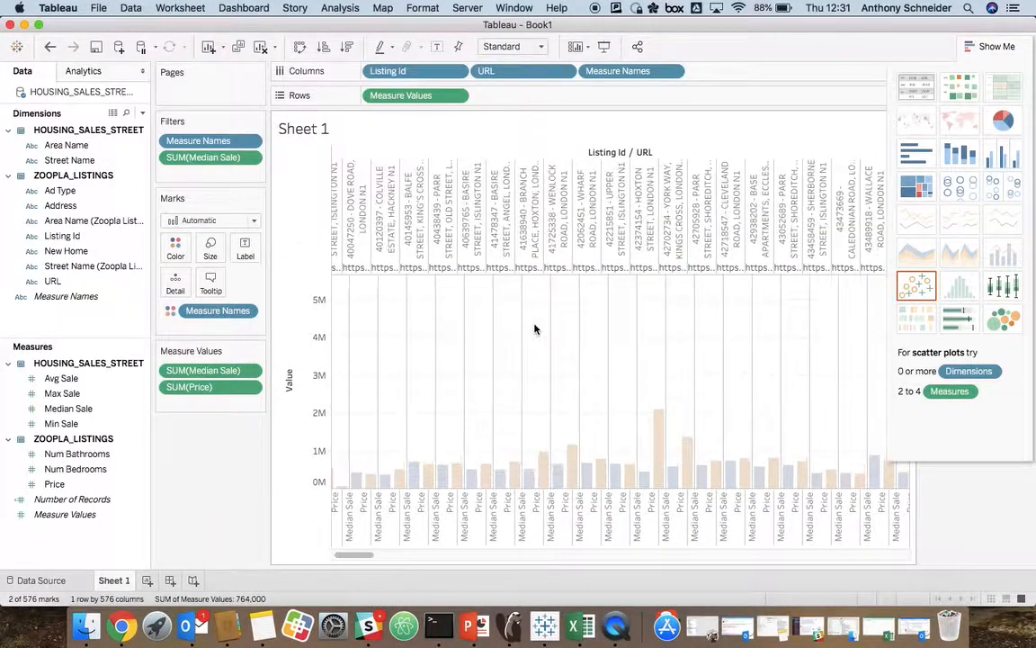
pyautogui.moveTo(360, 491)
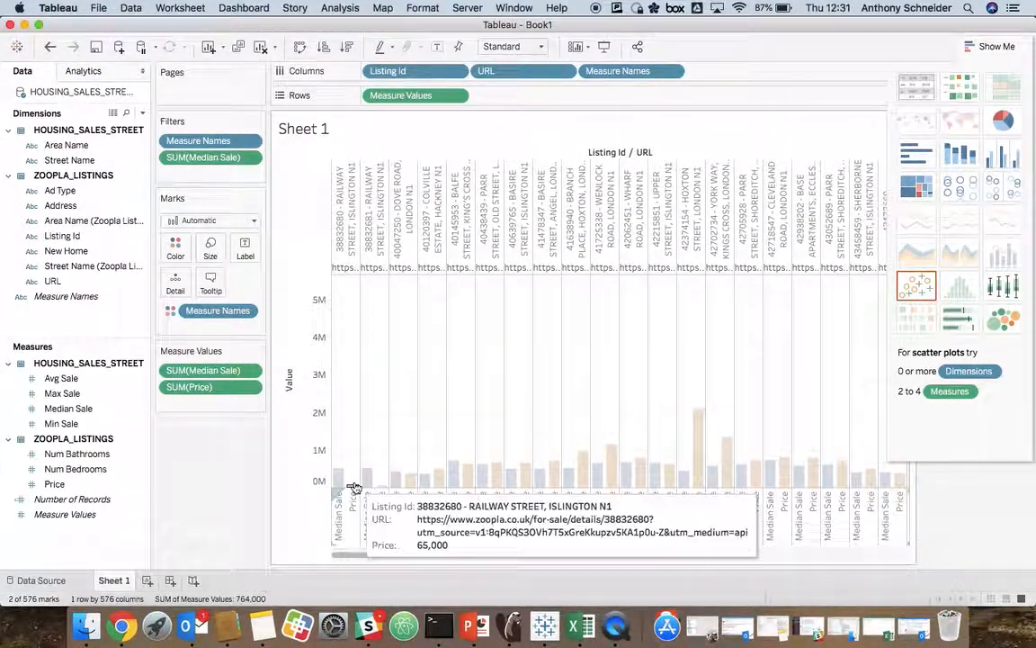
pyautogui.click(348, 268)
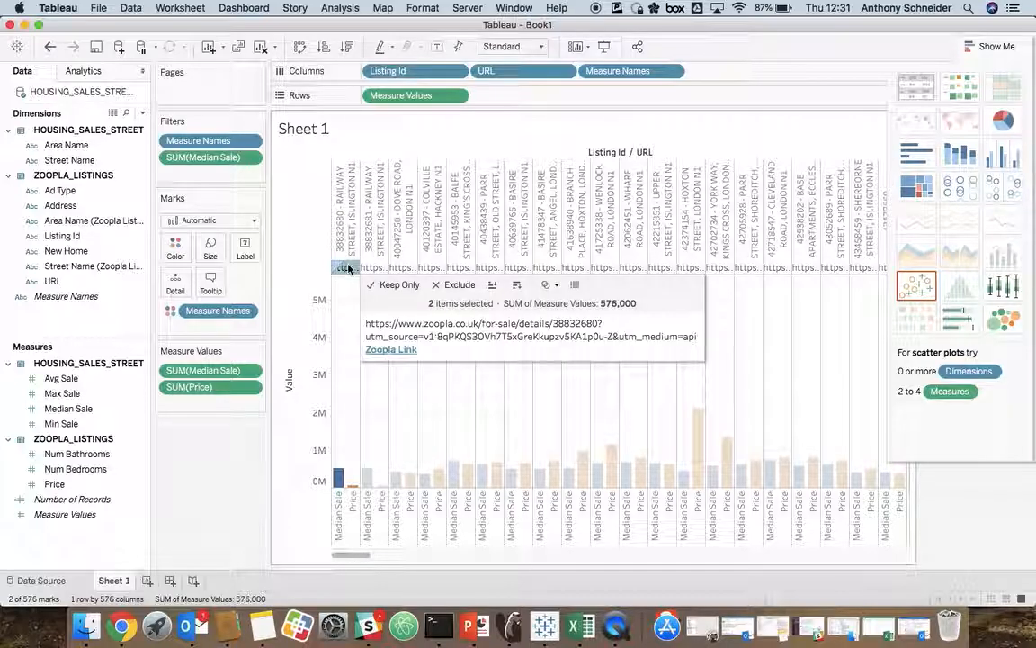
pyautogui.click(387, 348)
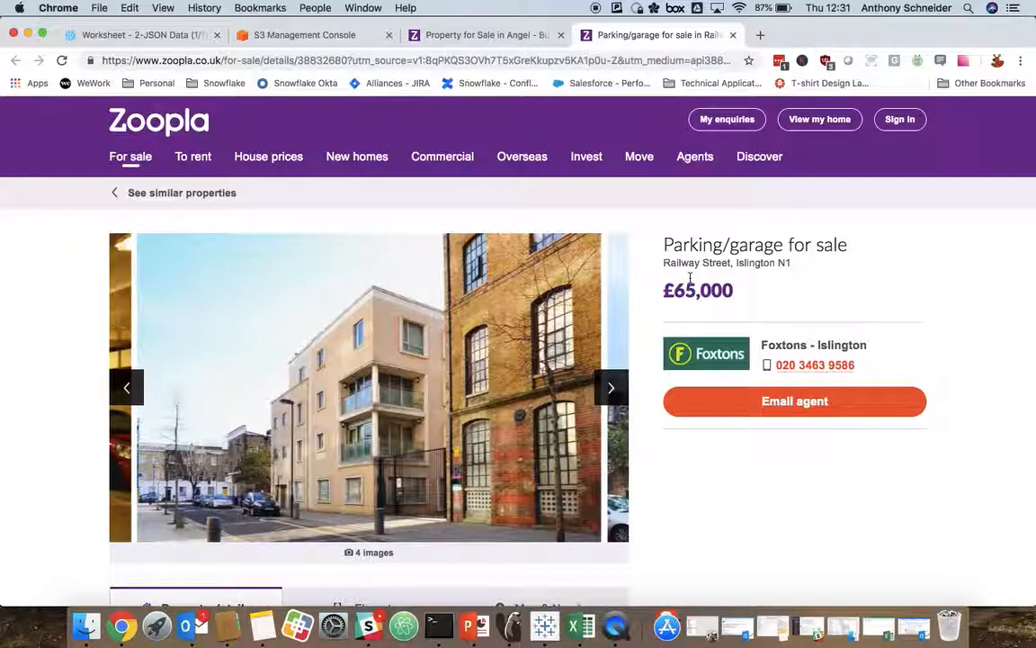
# Step: Return to Tableau and follow the Zoopla Link from the URL header of the Dove Road listing, 40047250
pyautogui.click(544, 625)
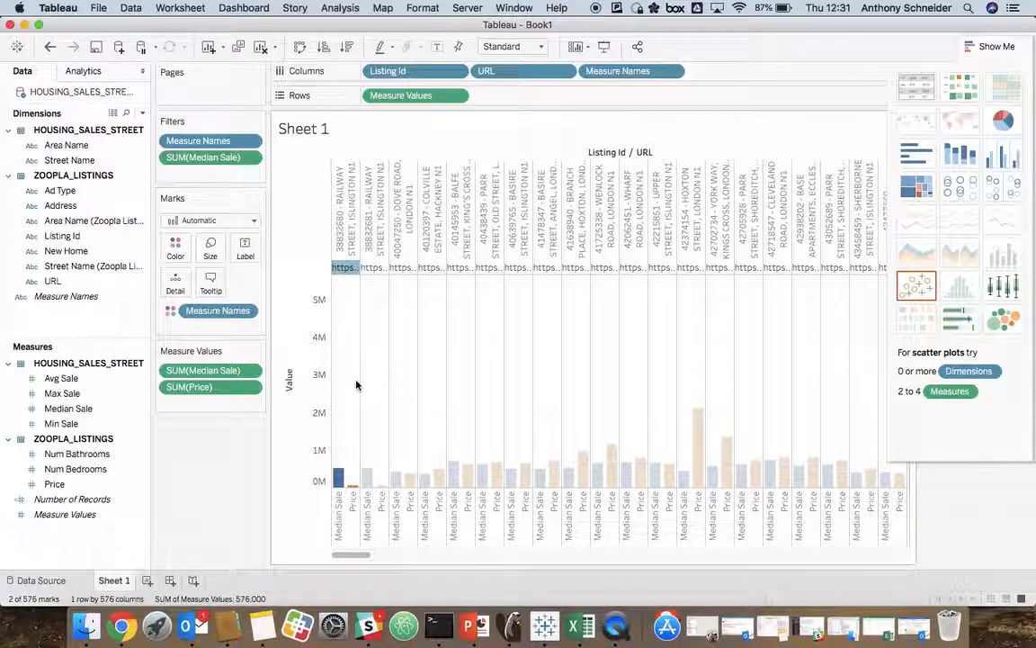
pyautogui.moveTo(408, 484)
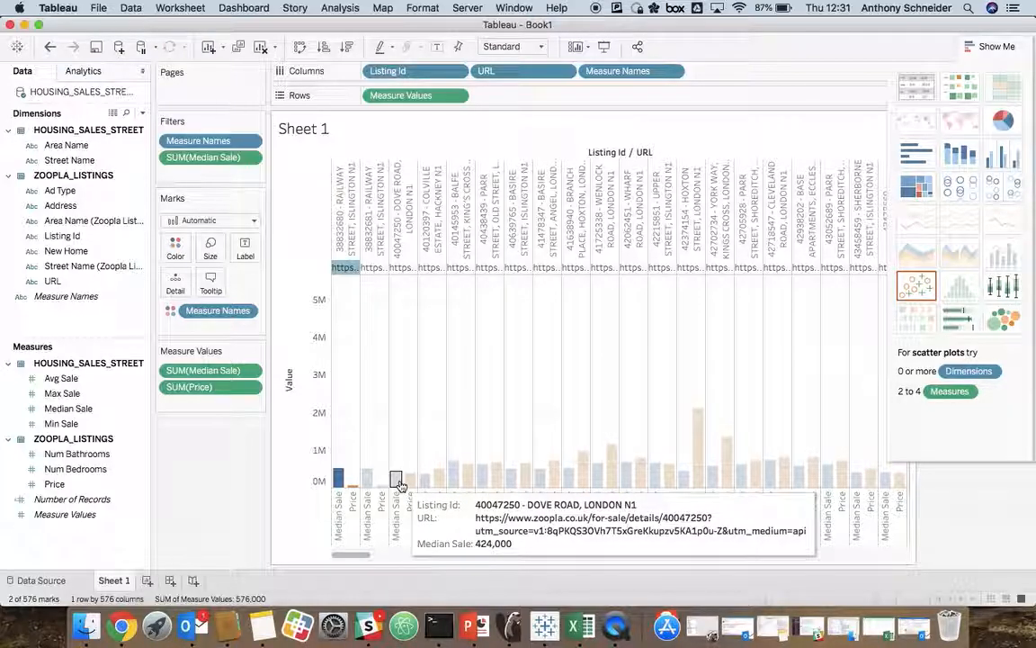
pyautogui.click(399, 267)
pyautogui.click(438, 349)
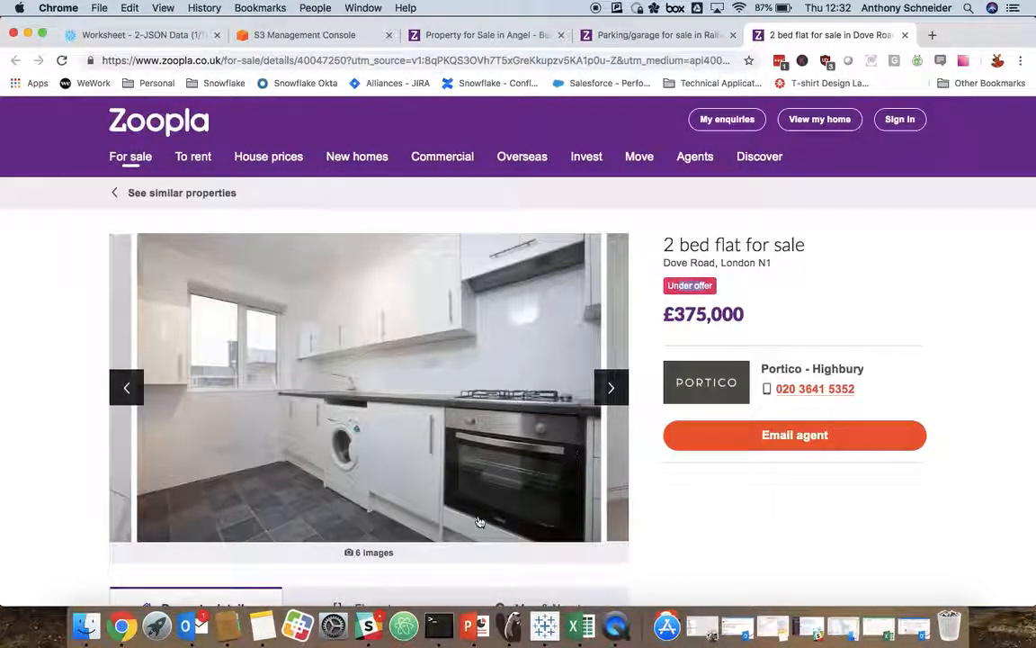
# Step: Return to Tableau, switch to the Snowflake-JSON-Example presentation in PowerPoint, and start the slide show from its closing Thank You slide
pyautogui.click(544, 625)
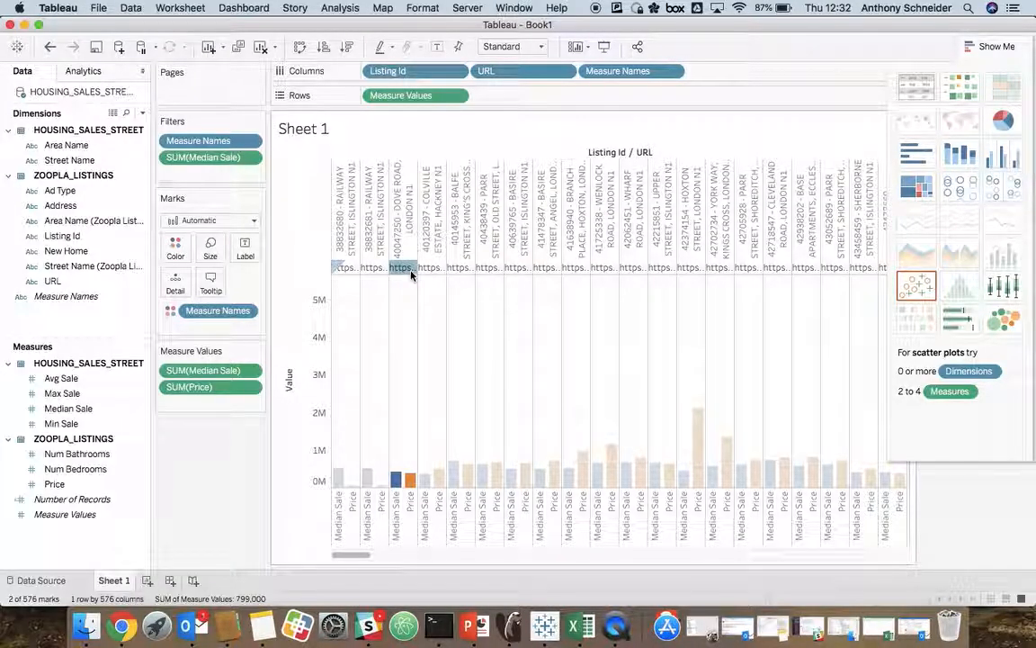
pyautogui.moveTo(411, 274)
pyautogui.press('super+Tab')
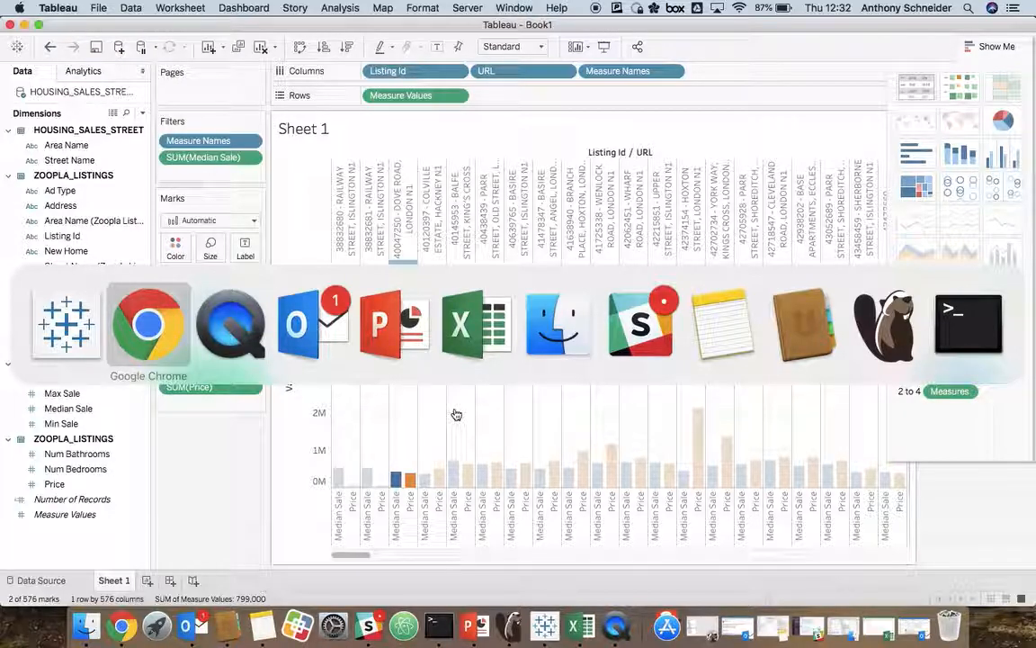
pyautogui.click(396, 328)
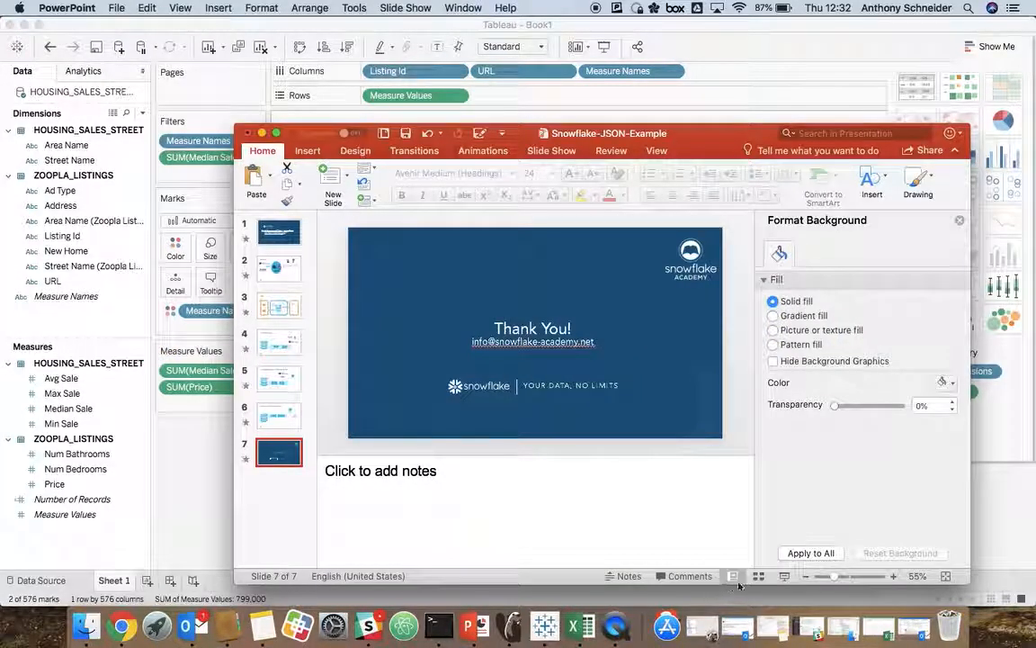
pyautogui.click(784, 577)
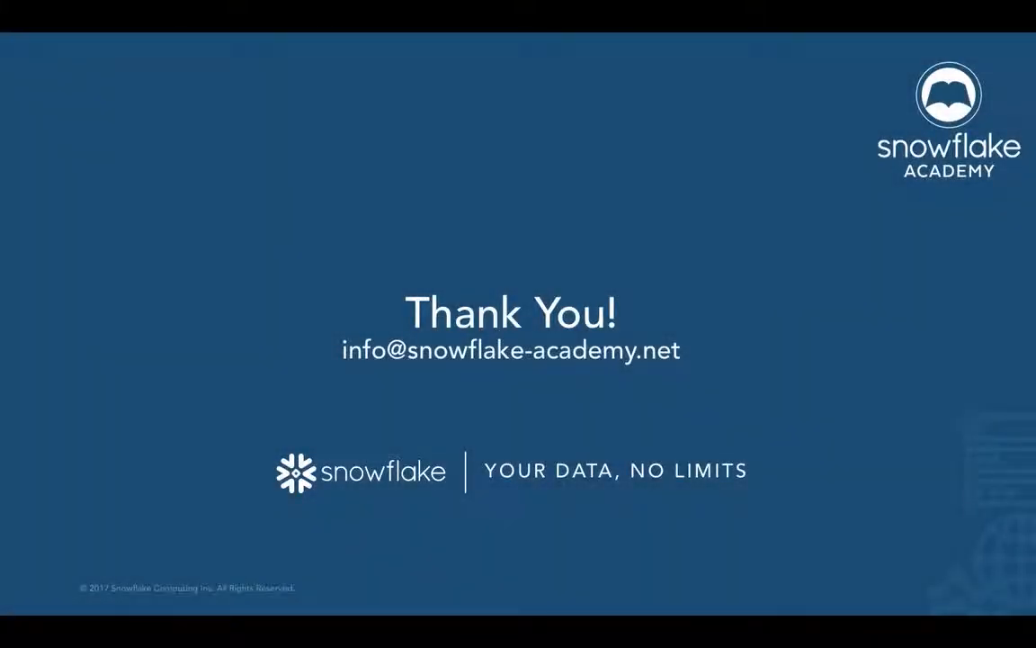